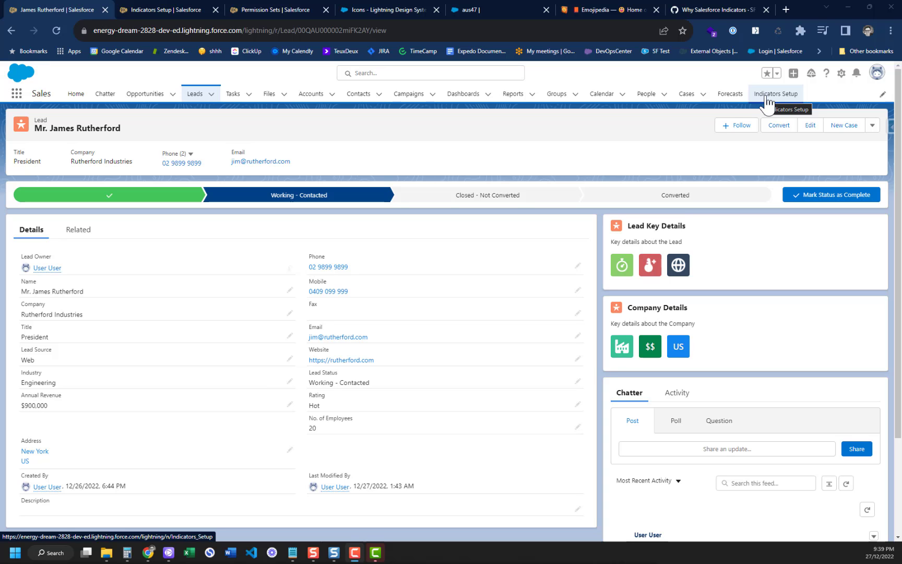
Open the Indicators Setup page, then find and reopen it by searching the apps and items for "Indi".
click(767, 99)
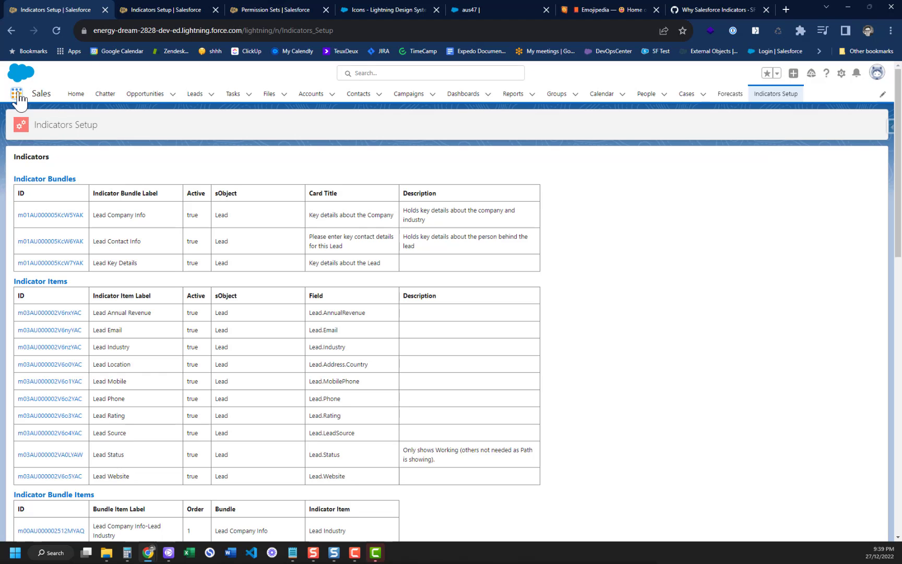
click(18, 94)
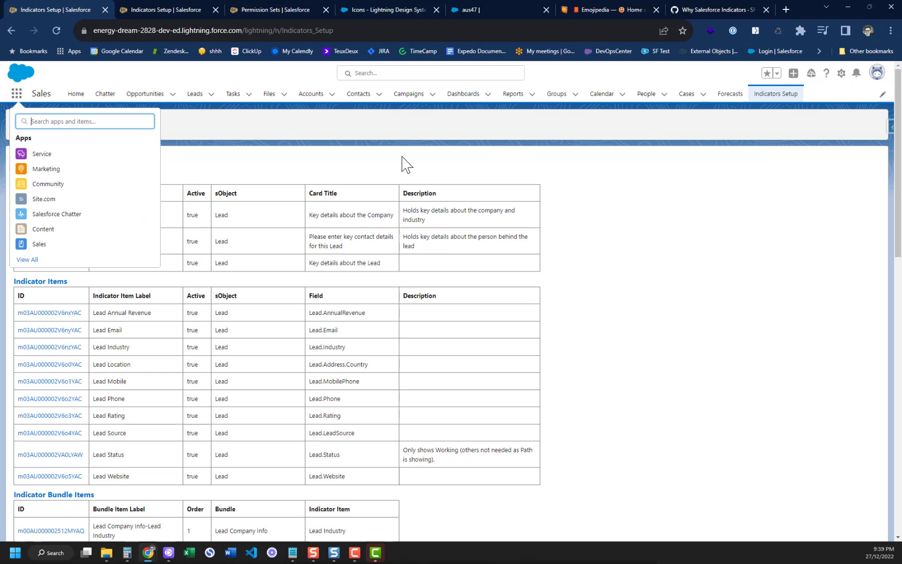
text(Indicat)
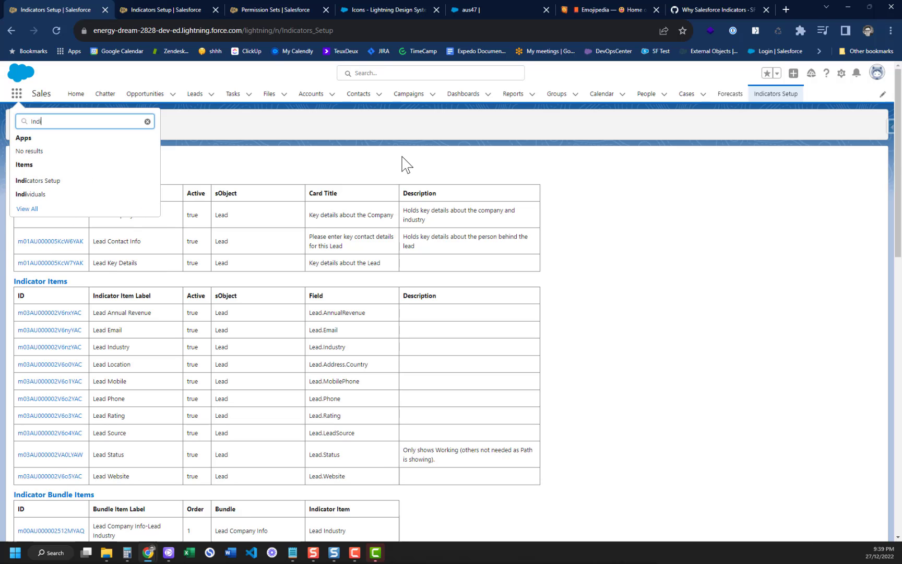
click(29, 181)
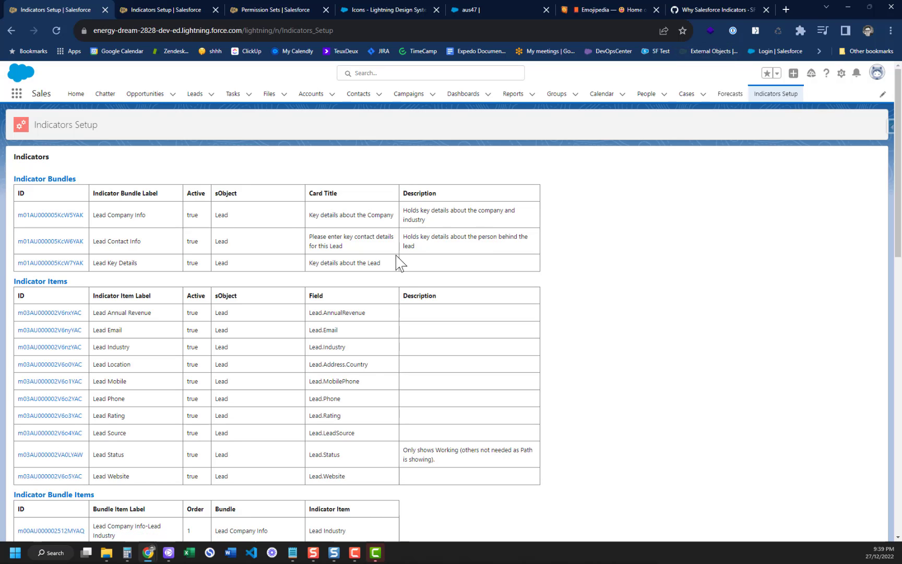
View the Indicators permission set overview from its assigned users, then return to Indicators Setup.
click(241, 8)
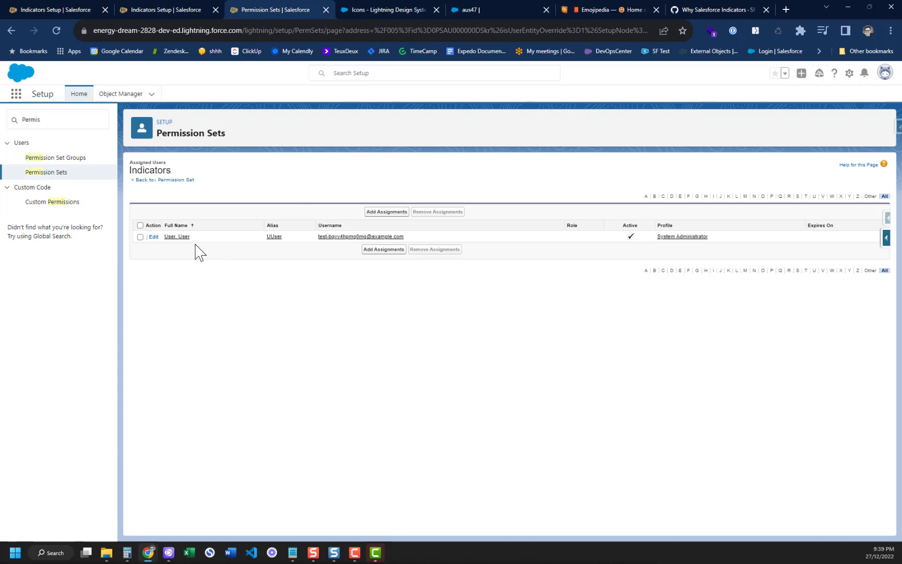
click(161, 180)
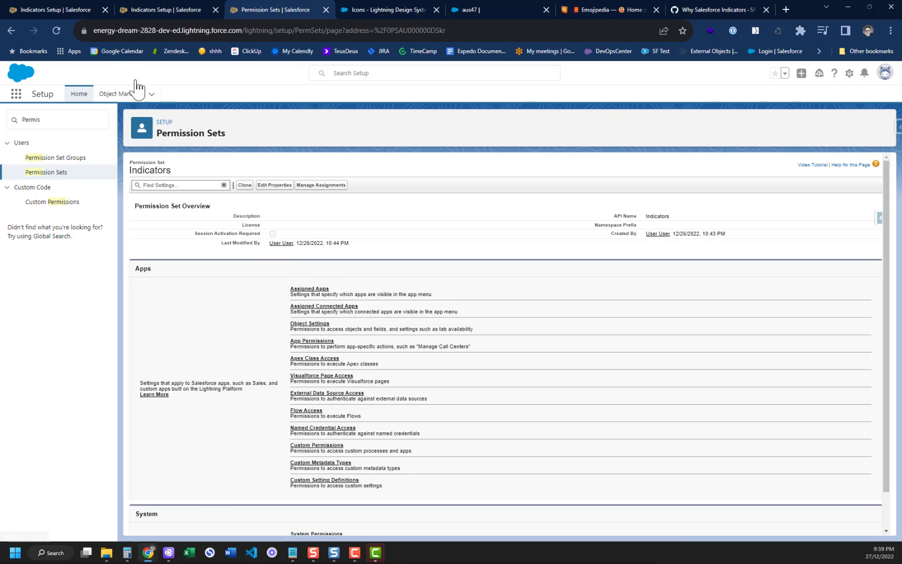
click(61, 10)
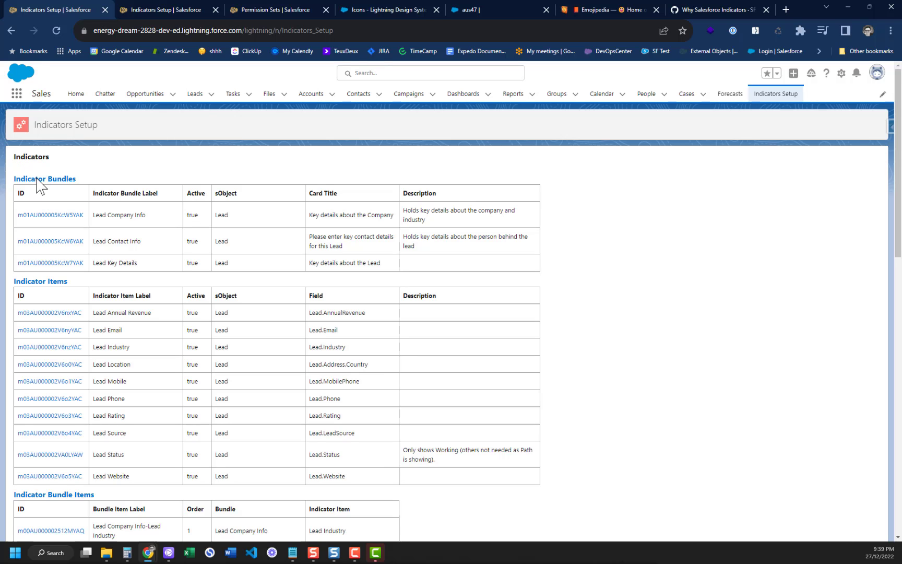
Survey all the Indicators Setup tables, then examine the Lead Company Info and Lead Contact Info bundle labels.
scroll(245, 271, down, 5)
scroll(245, 277, down, 8)
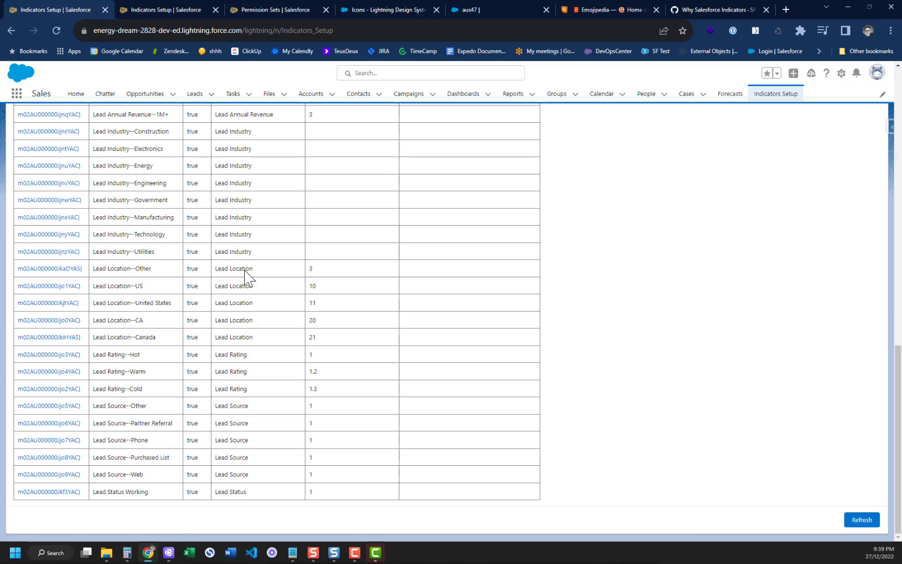
scroll(244, 269, up, 14)
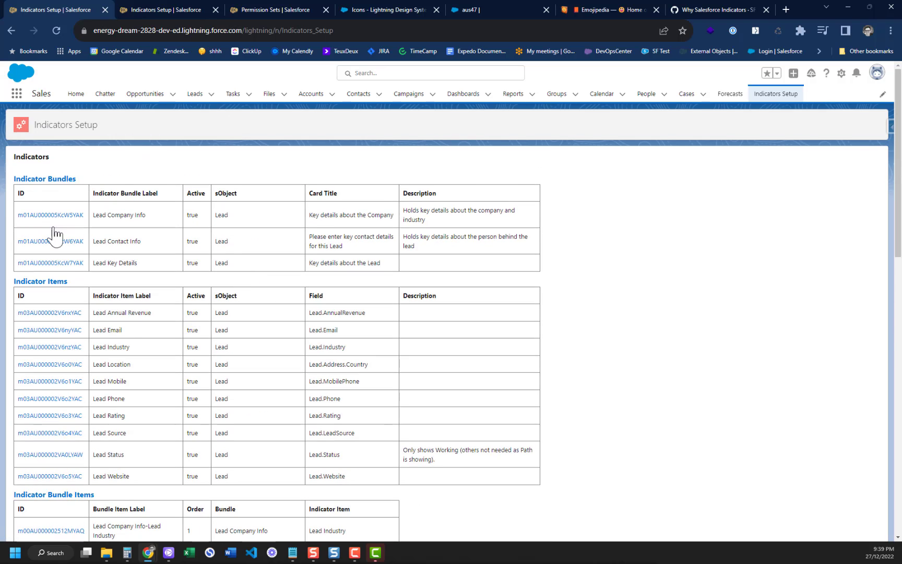
scroll(101, 349, down, 5)
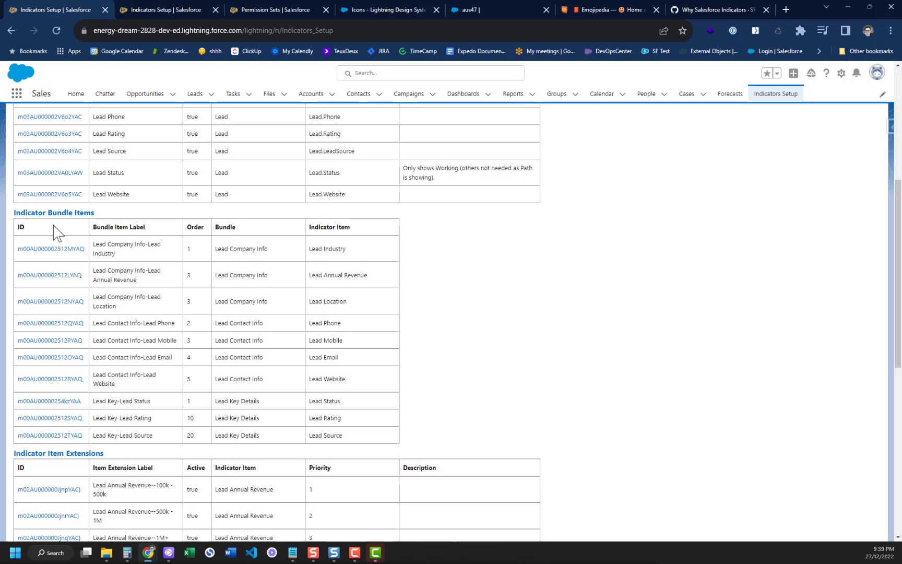
scroll(129, 131, up, 5)
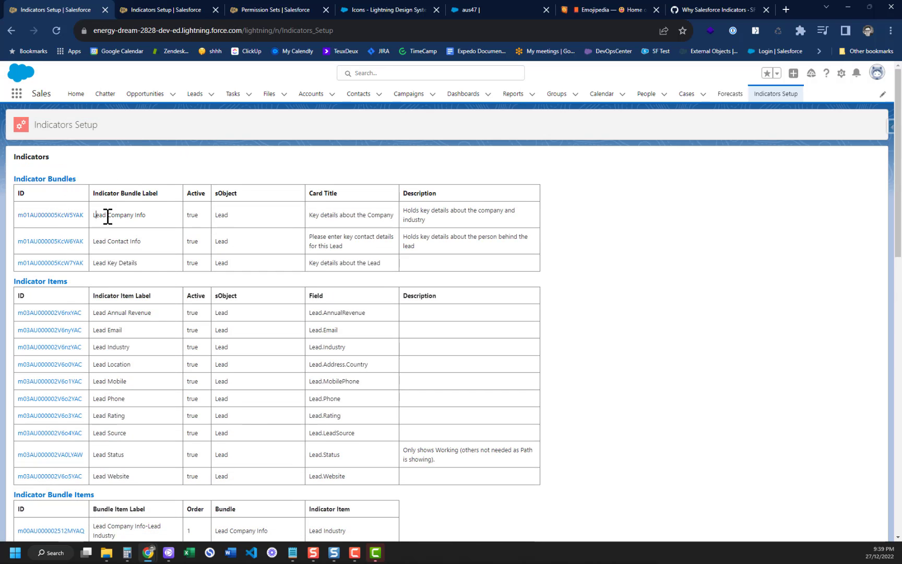
drag(93, 214, 147, 214)
drag(95, 241, 152, 243)
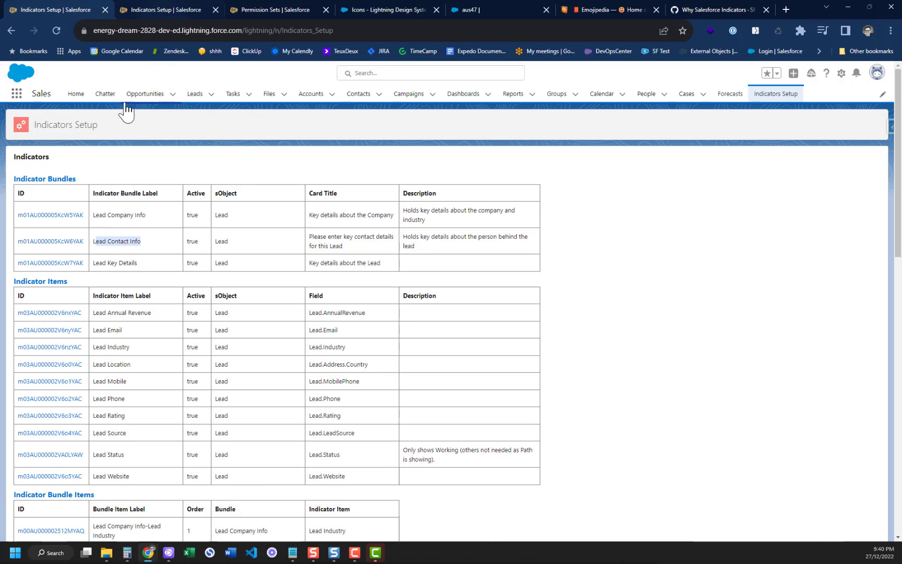
View the indicator cards on the Rutherford Industries lead and on the Test lead.
click(147, 6)
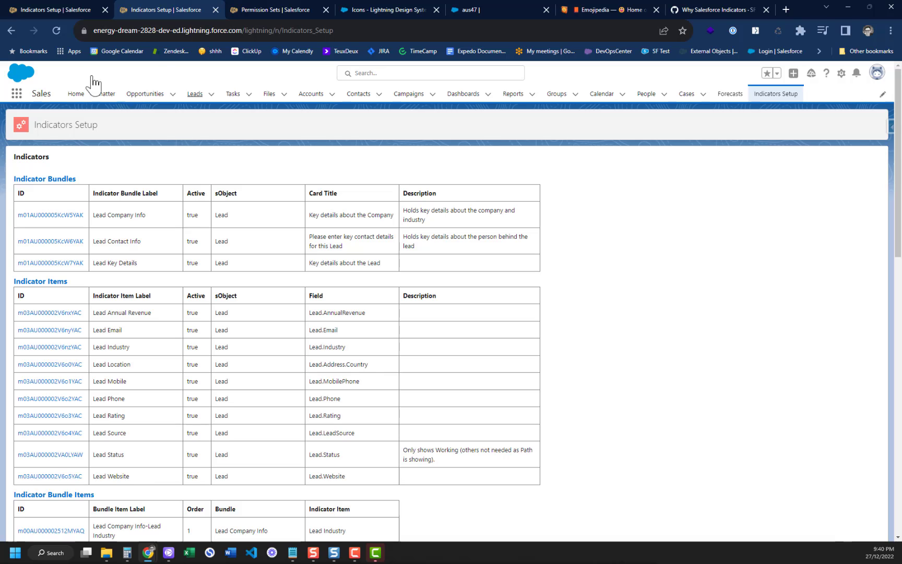
click(196, 102)
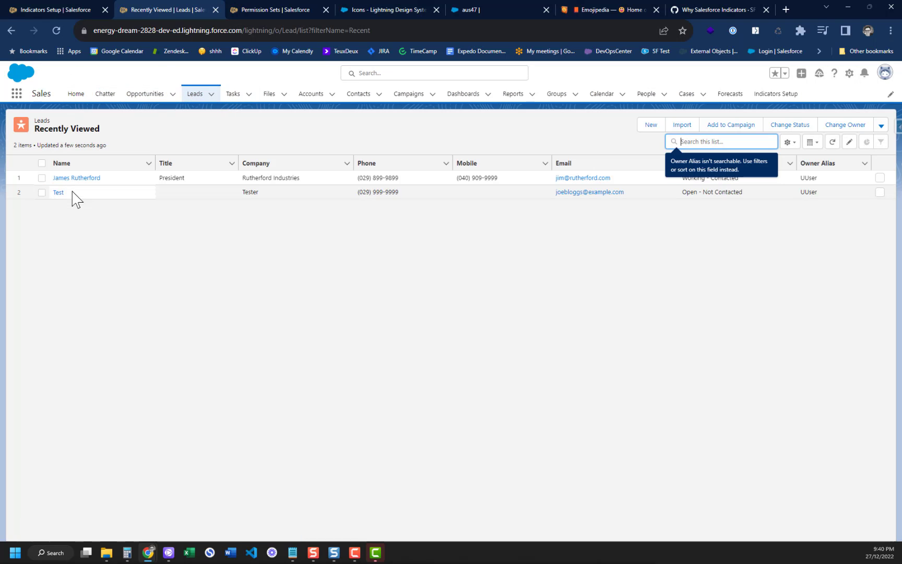
click(75, 178)
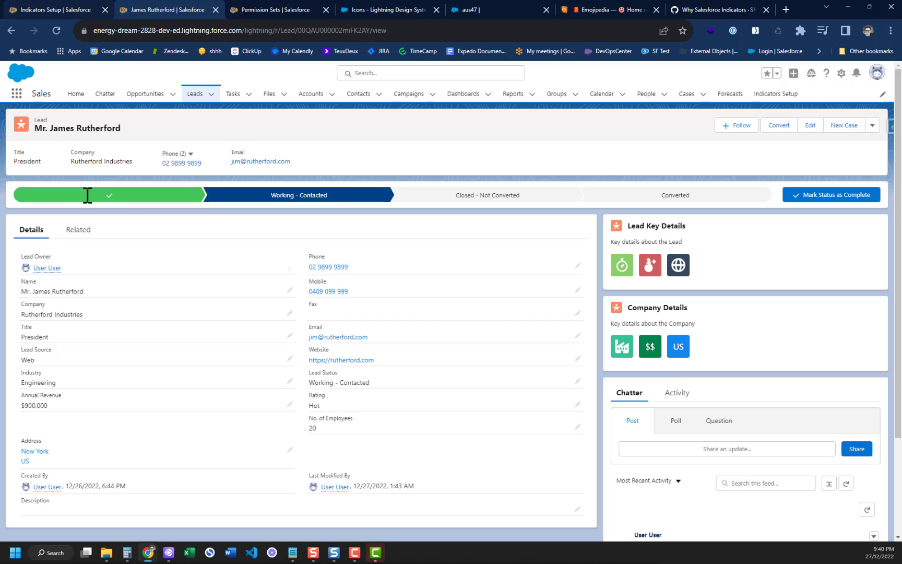
click(191, 94)
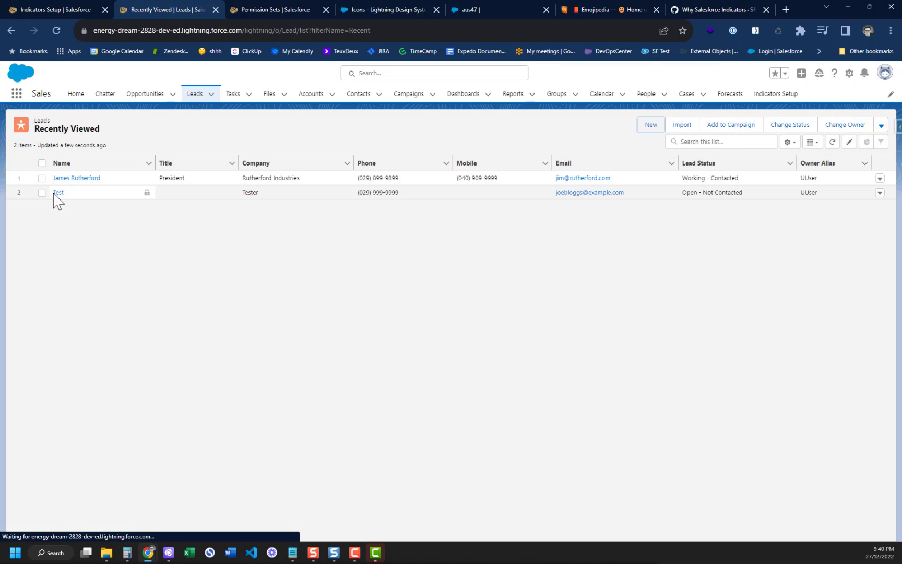
click(58, 192)
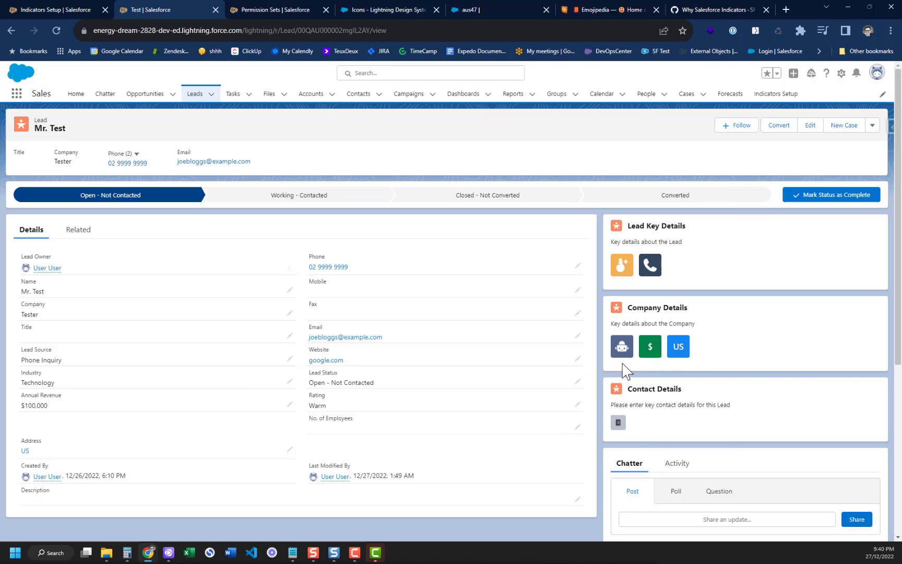
Return to Indicators Setup and review the contact, company and key details bundle labels.
click(79, 10)
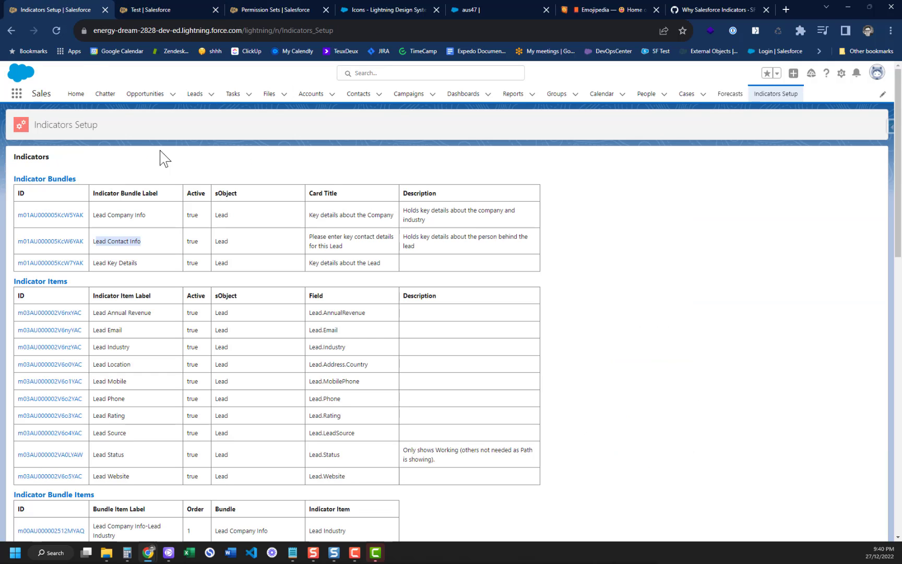
double_click(102, 242)
double_click(113, 214)
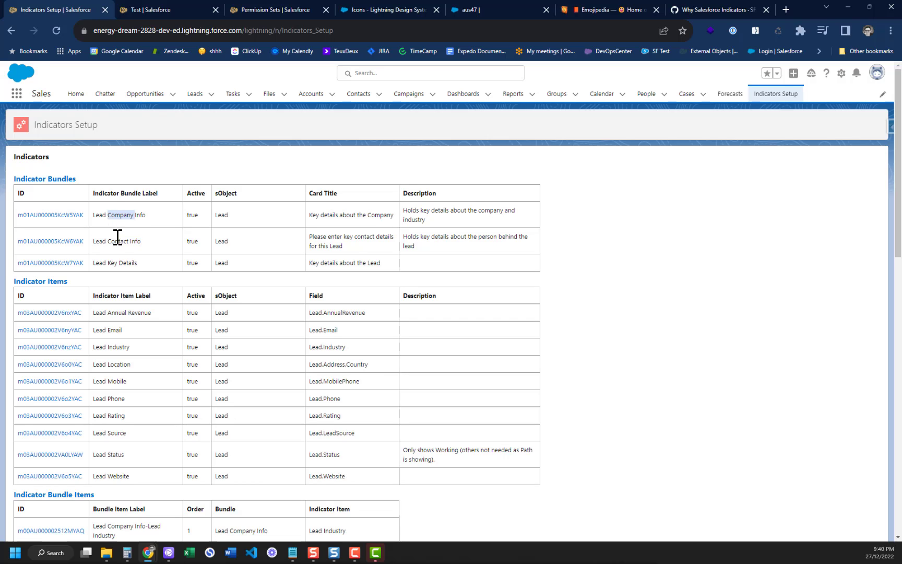
double_click(120, 263)
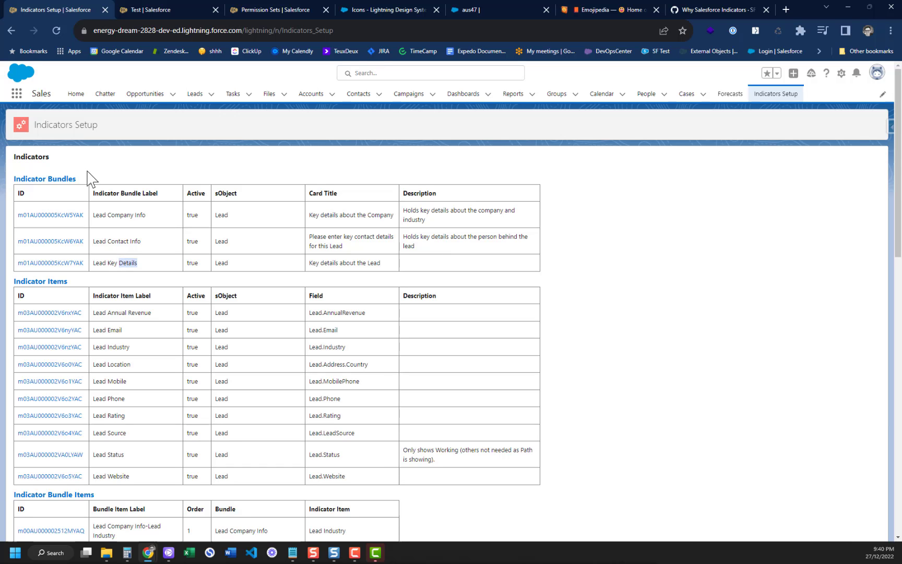
Examine the indicator items, such as Annual Revenue, Email and Industry, and compare them with the bundle items table.
scroll(124, 321, down, 5)
scroll(117, 219, up, 5)
double_click(116, 313)
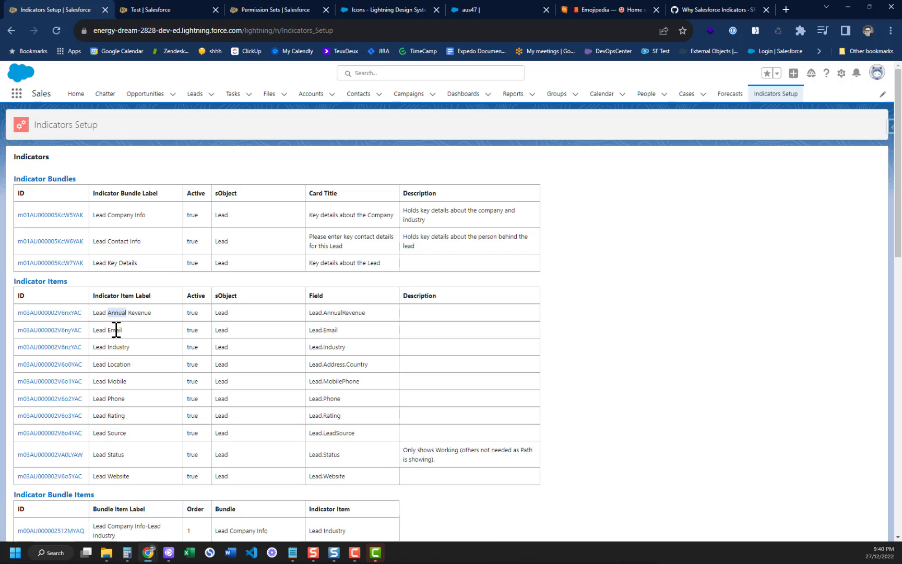
double_click(115, 330)
double_click(117, 347)
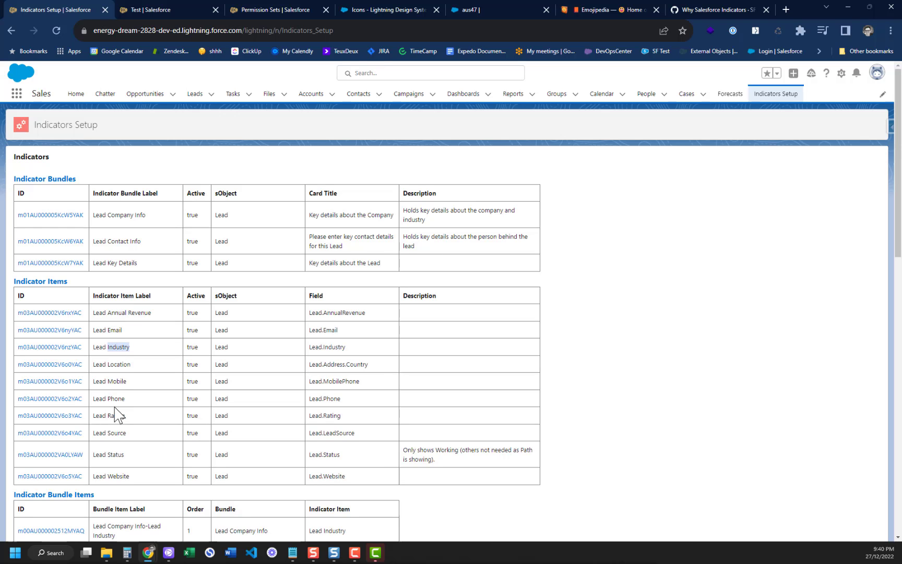
scroll(116, 466, down, 1)
scroll(120, 366, down, 3)
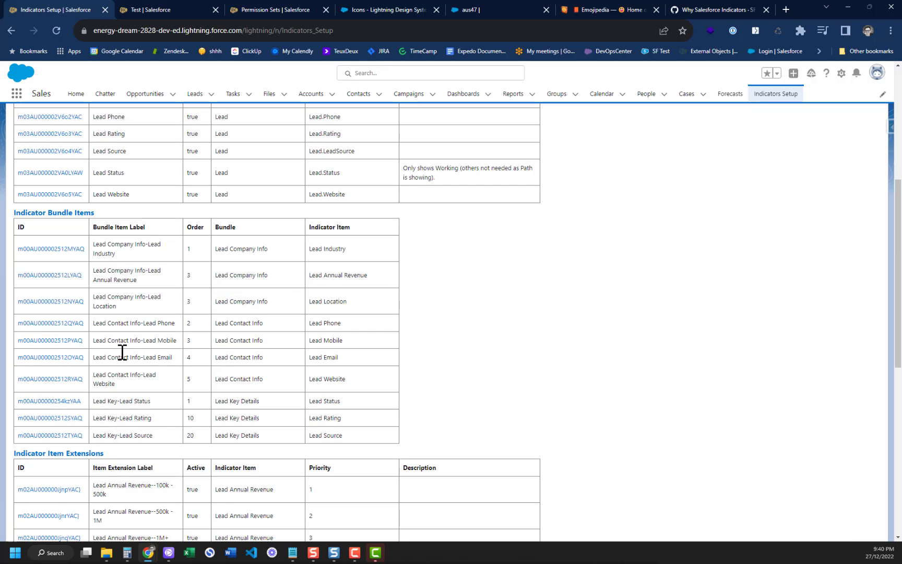
scroll(120, 349, up, 5)
scroll(120, 350, down, 5)
scroll(120, 237, up, 5)
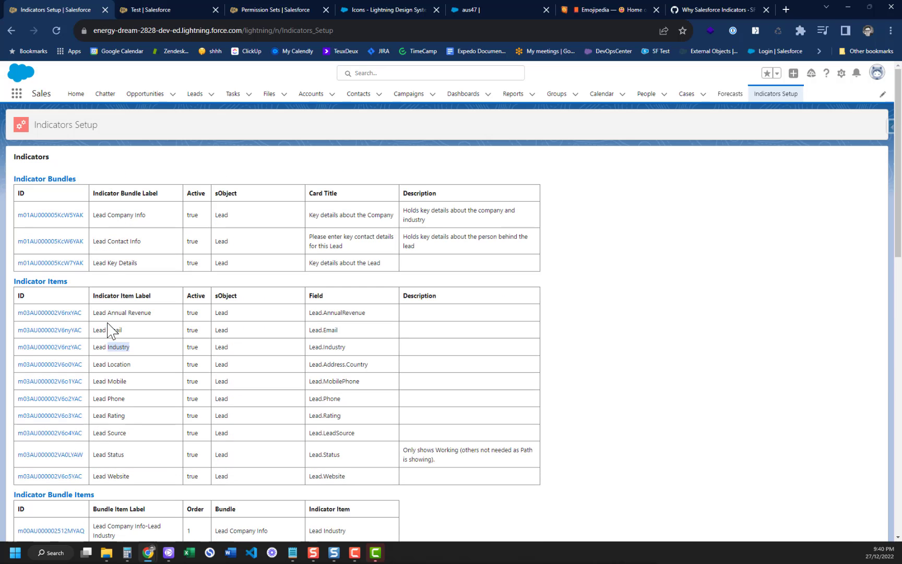
scroll(159, 384, down, 5)
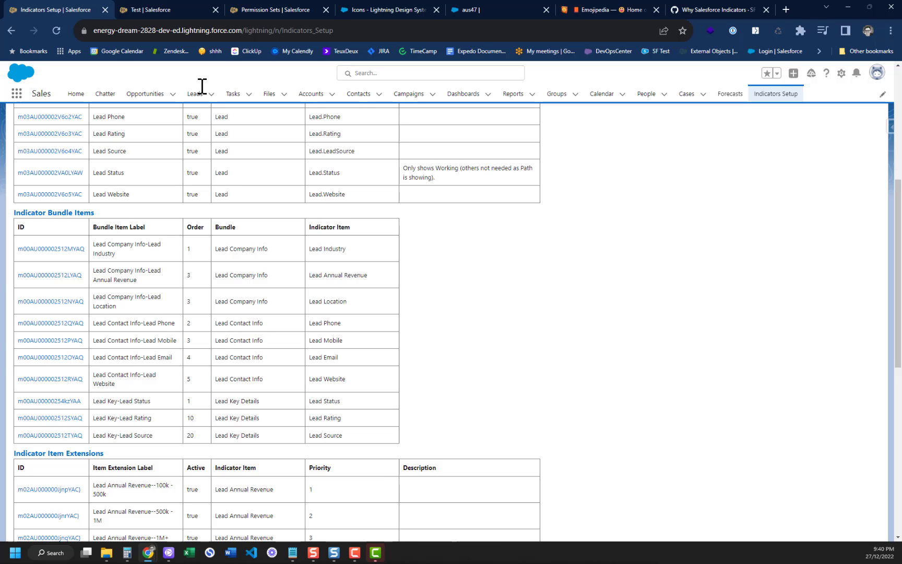
Revisit the Test lead's indicator cards, then examine the indicator items linked to the Lead Company Info bundle.
click(146, 9)
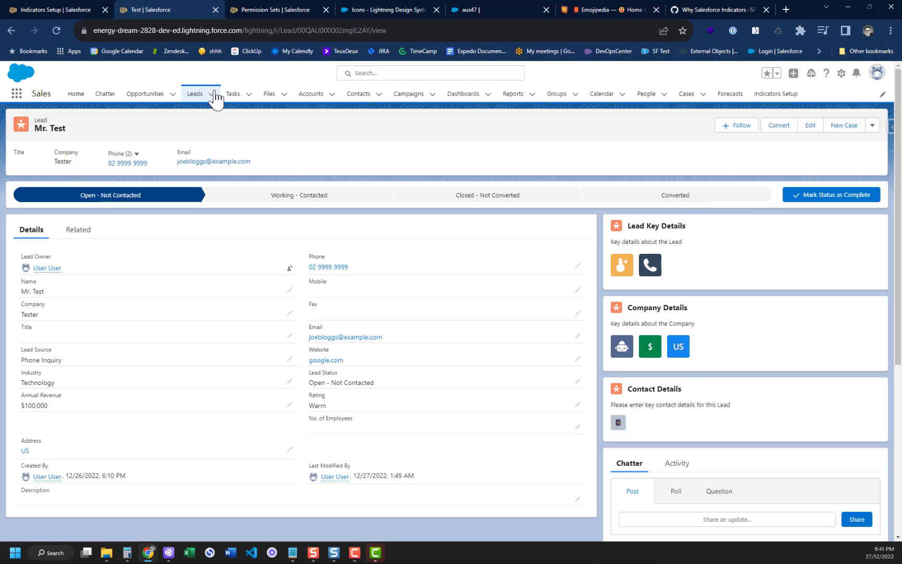
click(54, 12)
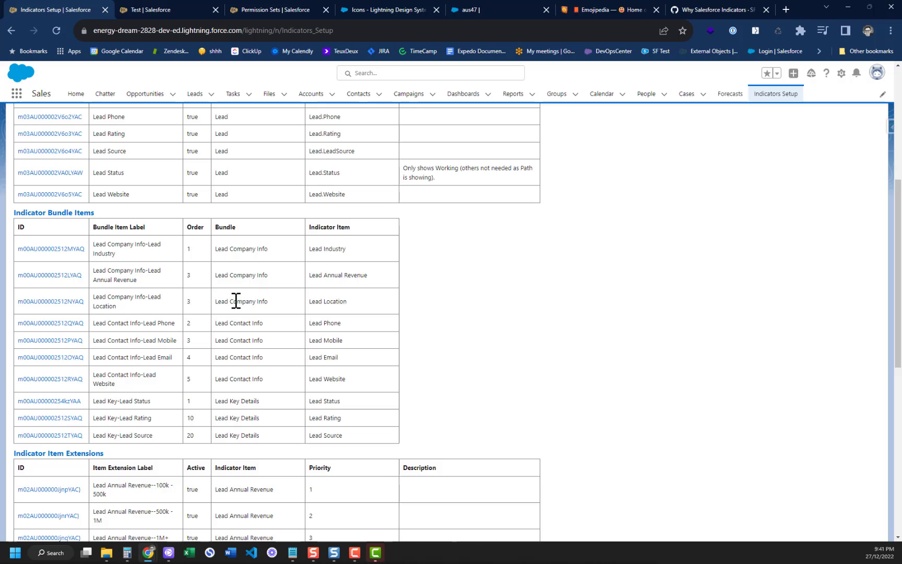
drag(231, 302, 369, 275)
double_click(315, 275)
drag(309, 248, 360, 258)
Examine the Indicator Item Extensions table, focusing on the Hot and Warm extensions of the Lead Rating item.
scroll(282, 394, down, 5)
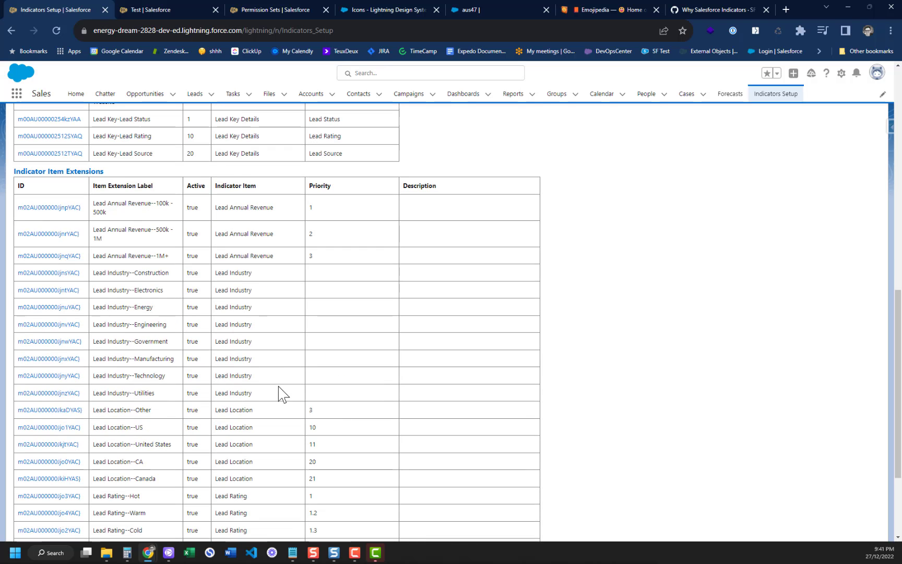
scroll(163, 300, down, 3)
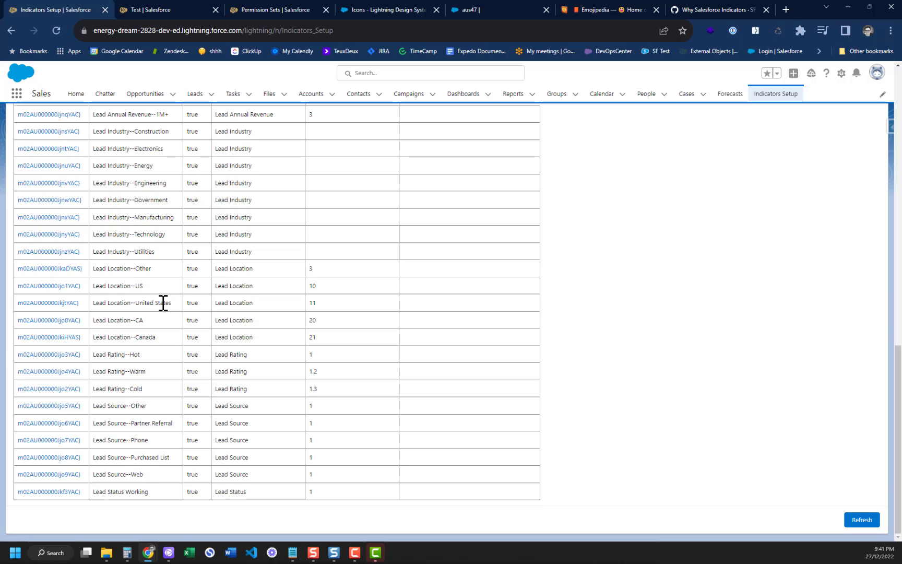
scroll(165, 313, up, 5)
scroll(162, 364, down, 5)
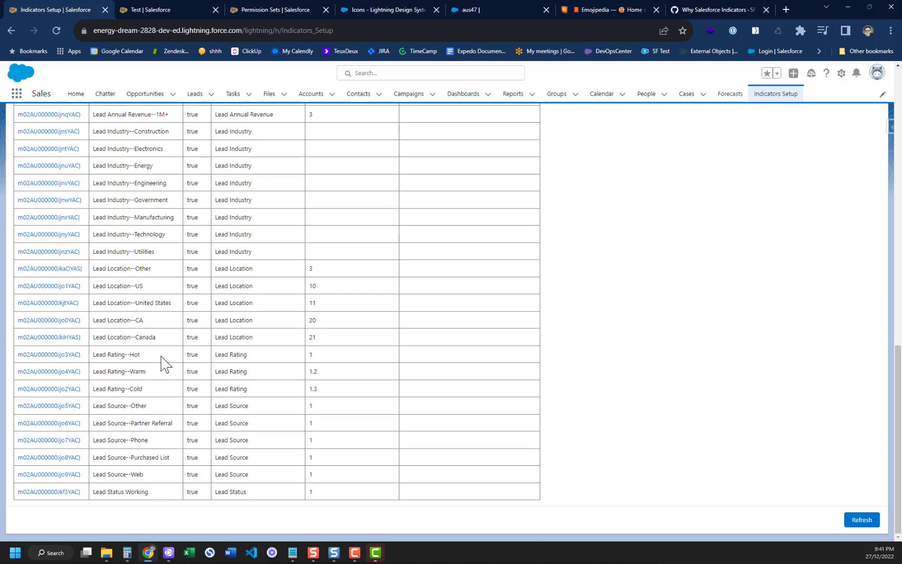
double_click(236, 354)
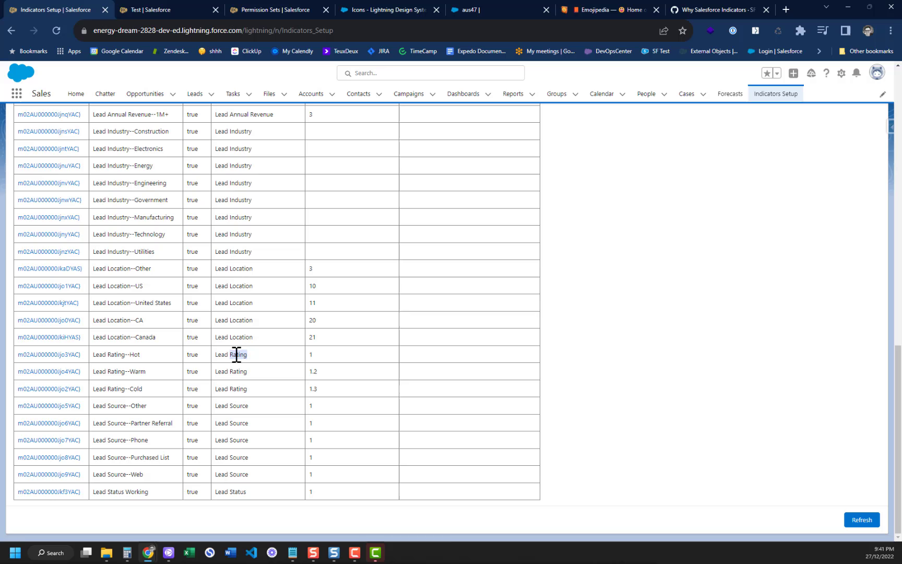
double_click(117, 355)
click(128, 370)
scroll(138, 365, up, 5)
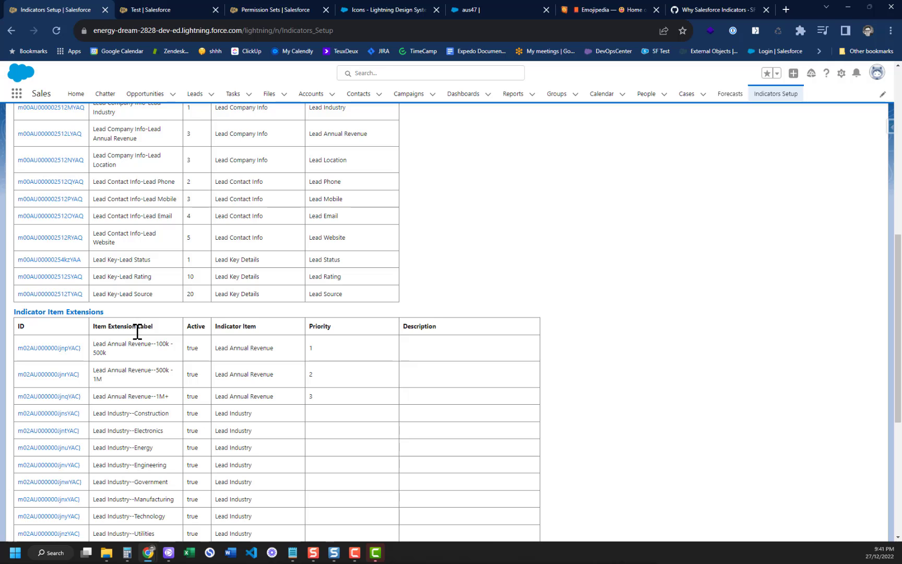
Review how bundles, items, bundle items and item extensions are laid out across the Indicators Setup page.
scroll(141, 327, up, 8)
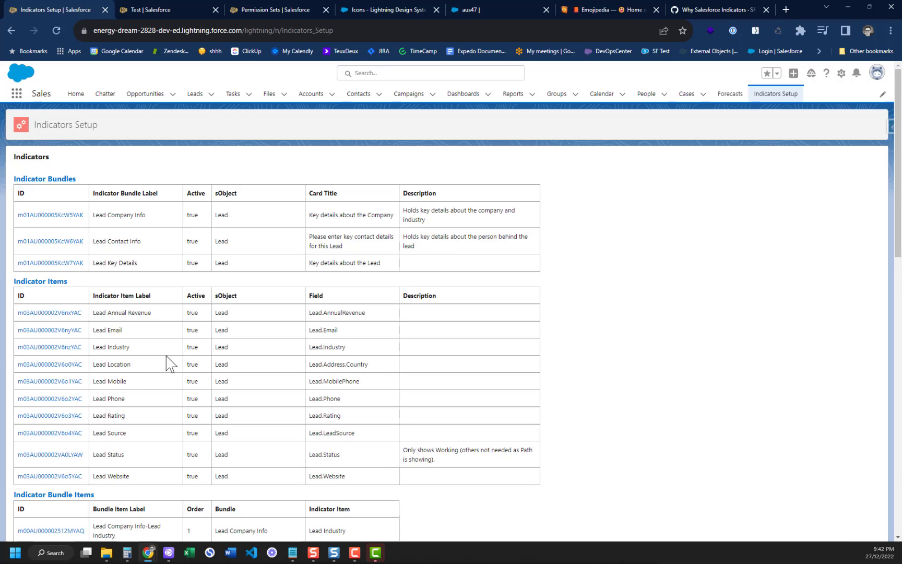
scroll(141, 318, down, 10)
scroll(138, 292, up, 5)
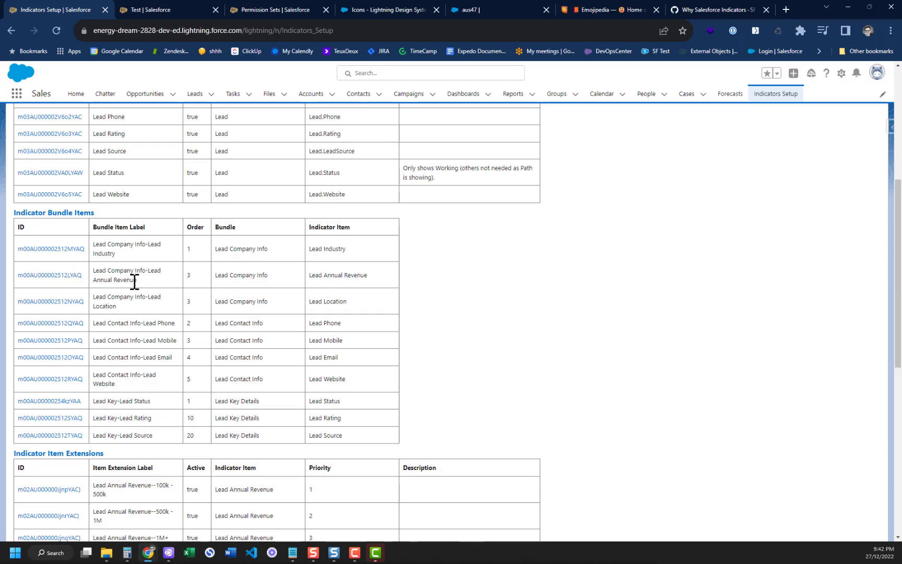
scroll(135, 280, down, 8)
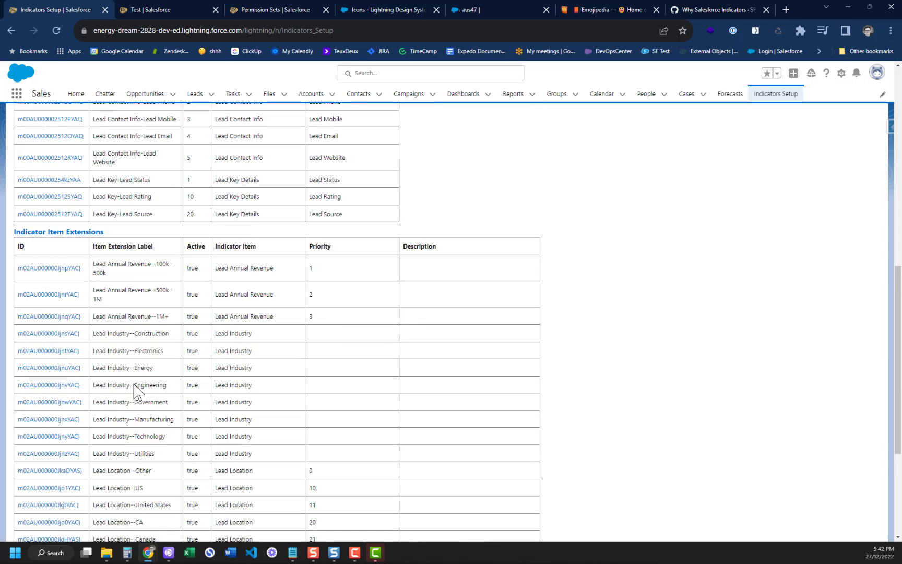
Compare the item, bundle item and extension tables on Indicators Setup with the indicator cards on the Test lead.
scroll(134, 389, up, 11)
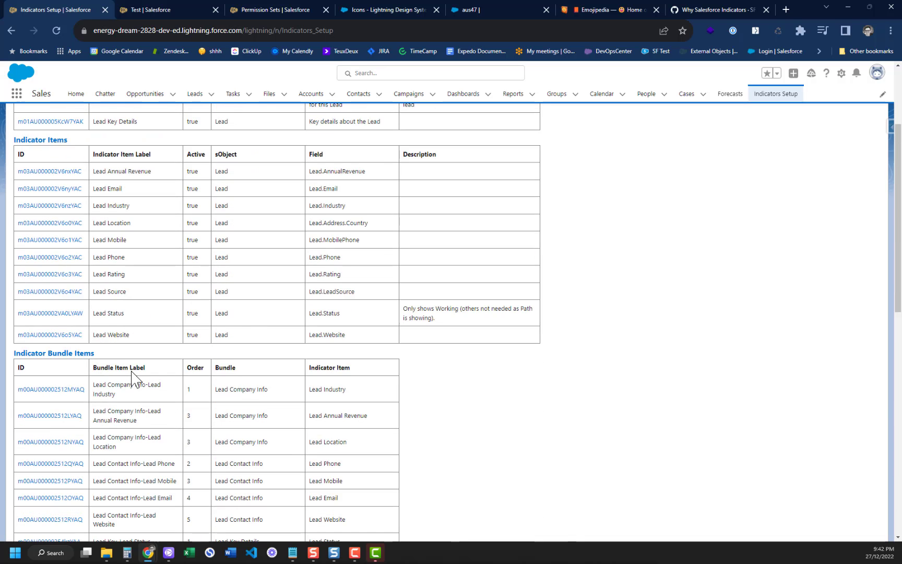
scroll(130, 394, down, 5)
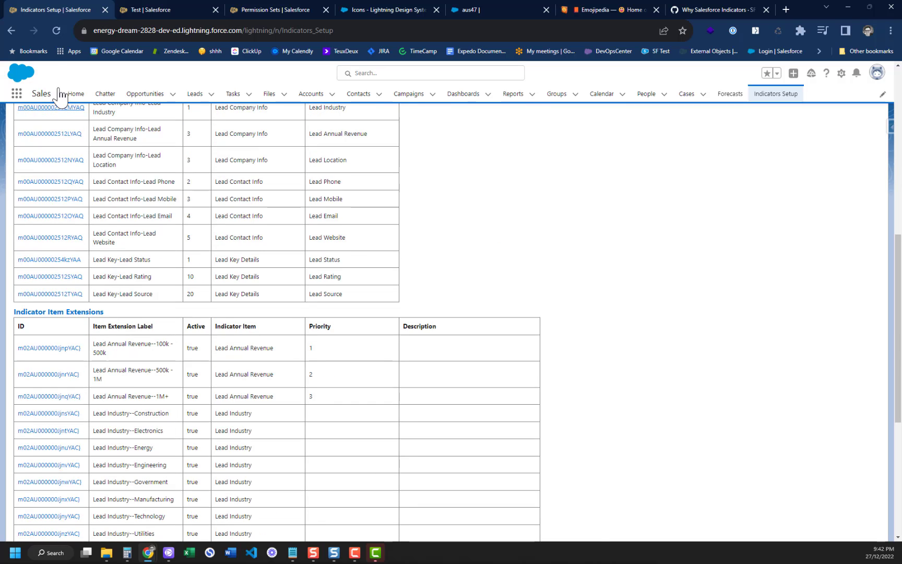
click(142, 9)
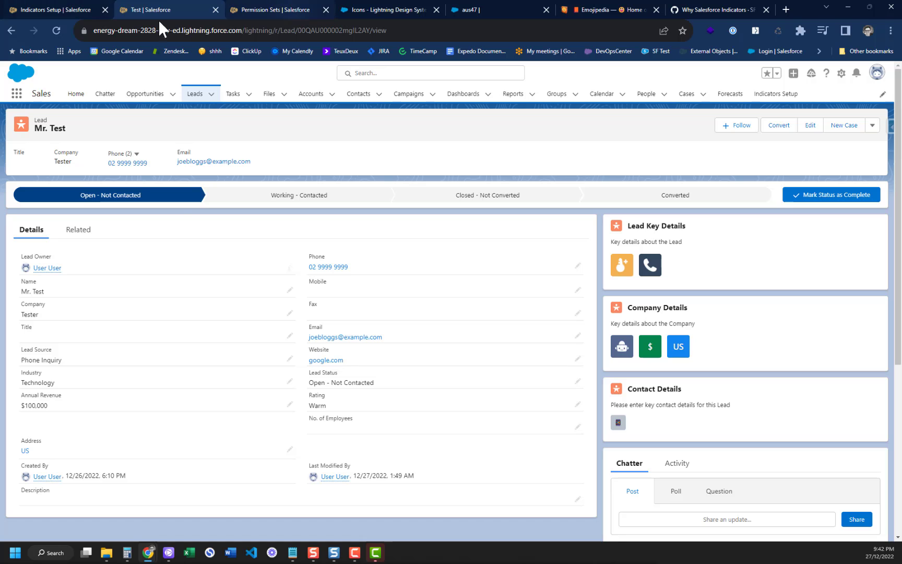
click(32, 10)
scroll(183, 290, up, 10)
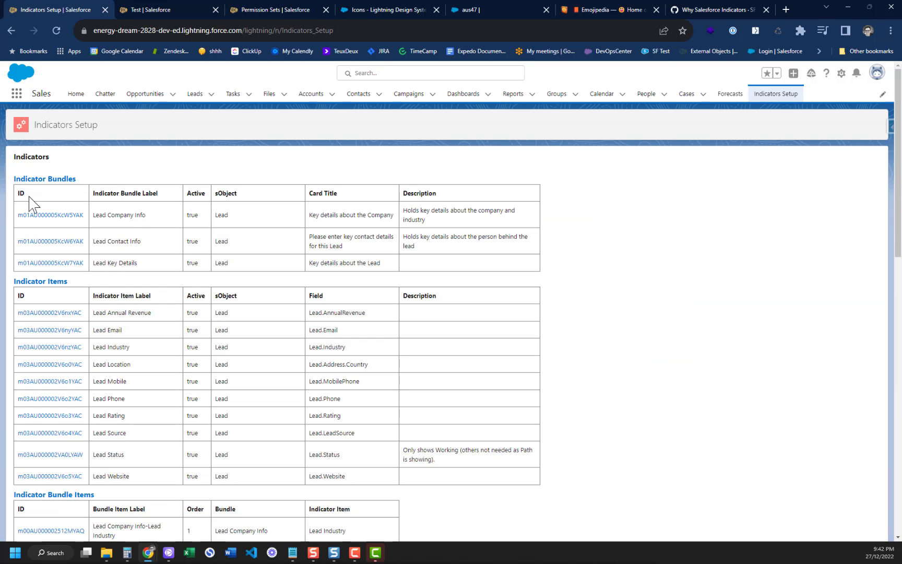
Open the Indicator Bundles records from Indicators Setup, then reach them again by finding Custom Metadata Types in Setup and managing the Indicator Bundle records.
click(51, 181)
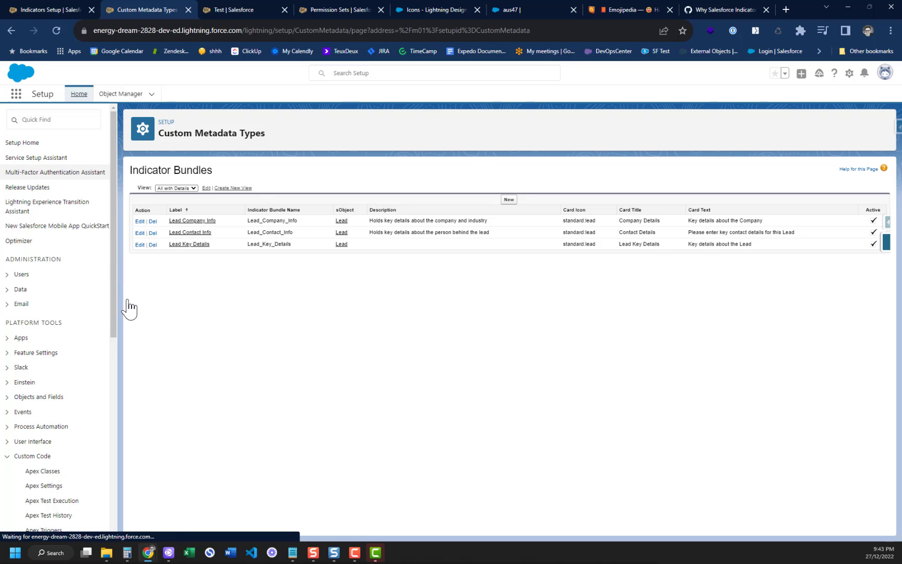
click(37, 122)
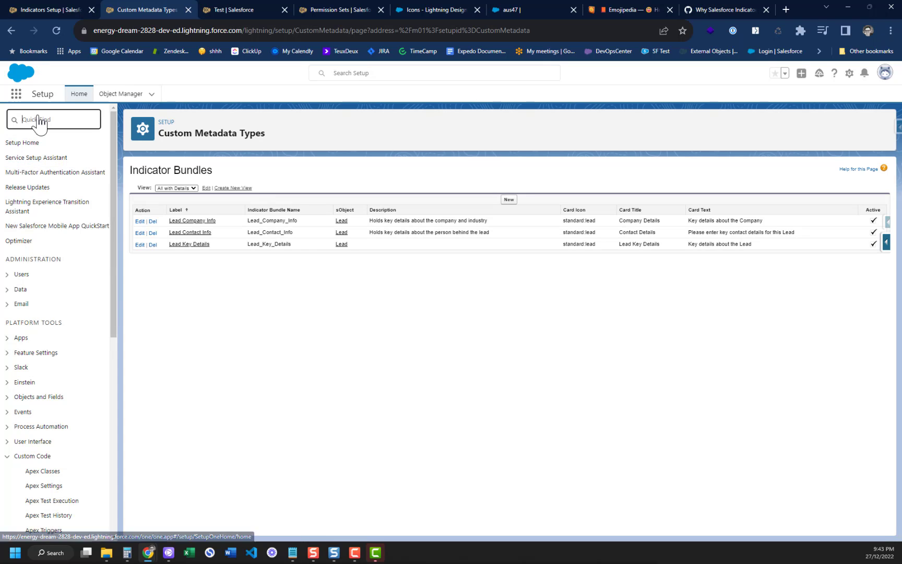
text(c)
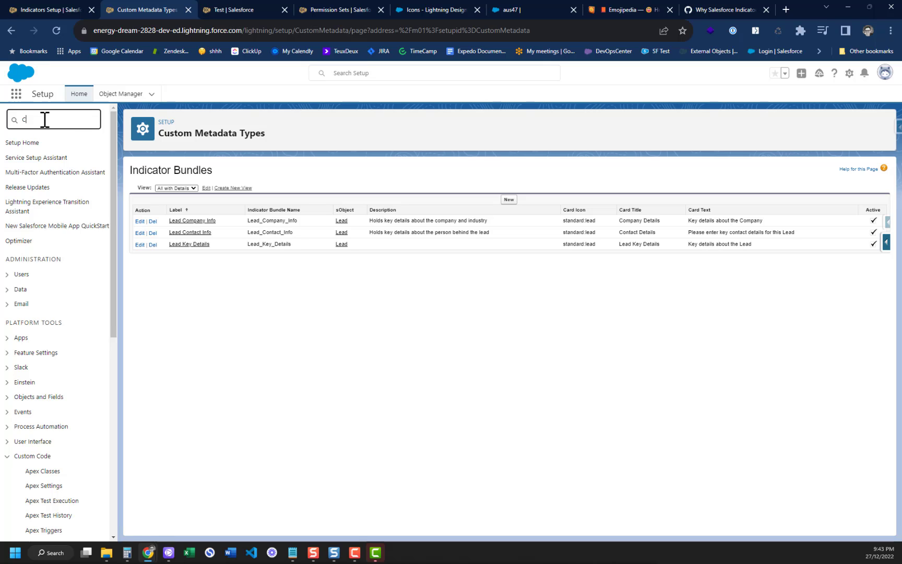
text(ustom Met)
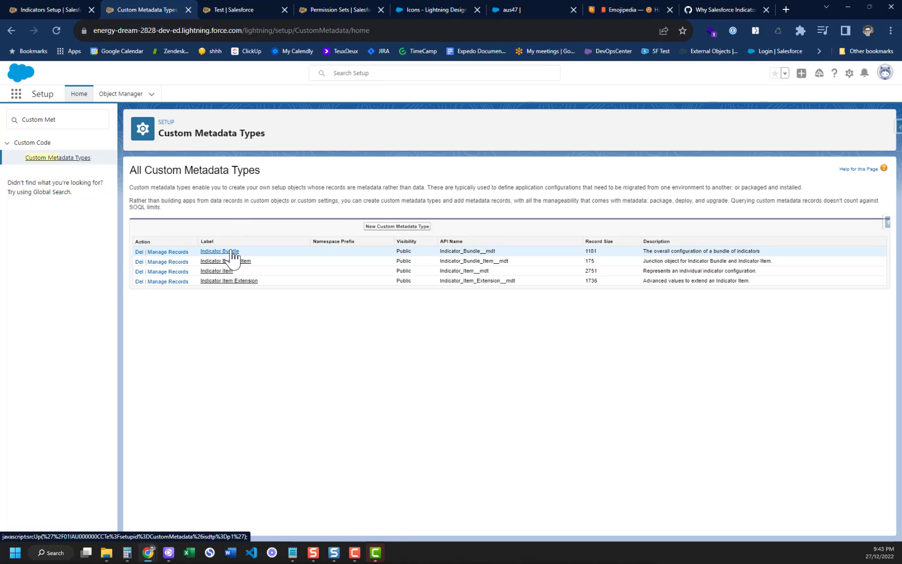
click(161, 252)
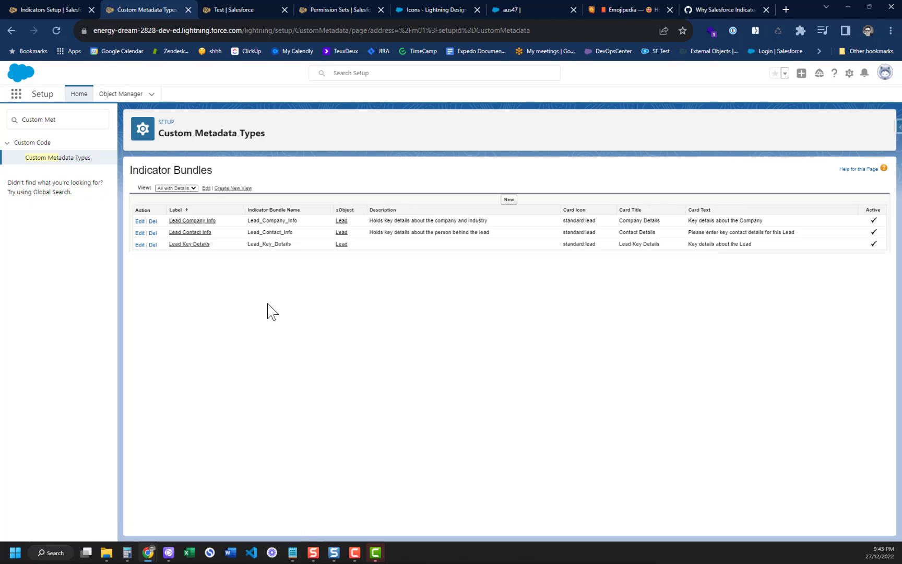
Compare the Indicator Bundle metadata records with the Indicators Setup page and the Test lead's card titles and text.
click(18, 9)
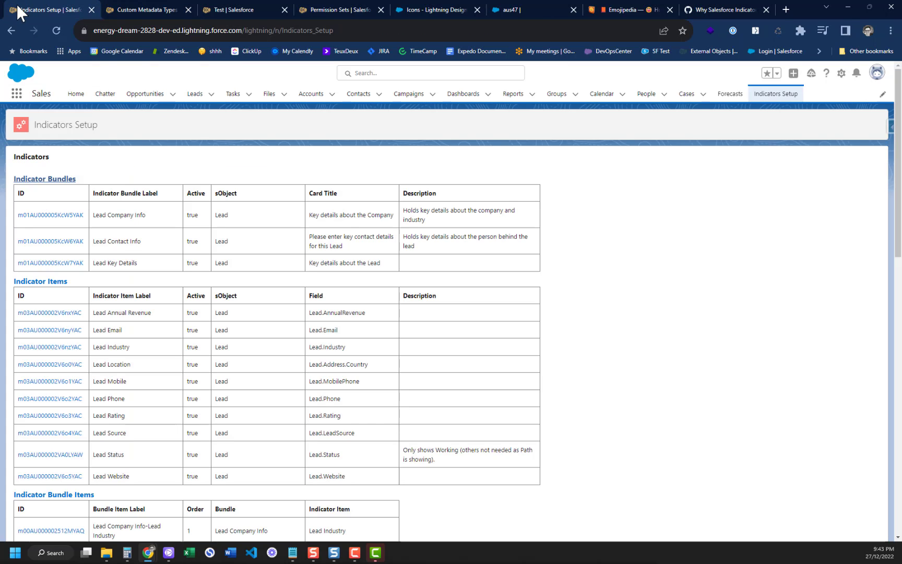
click(124, 8)
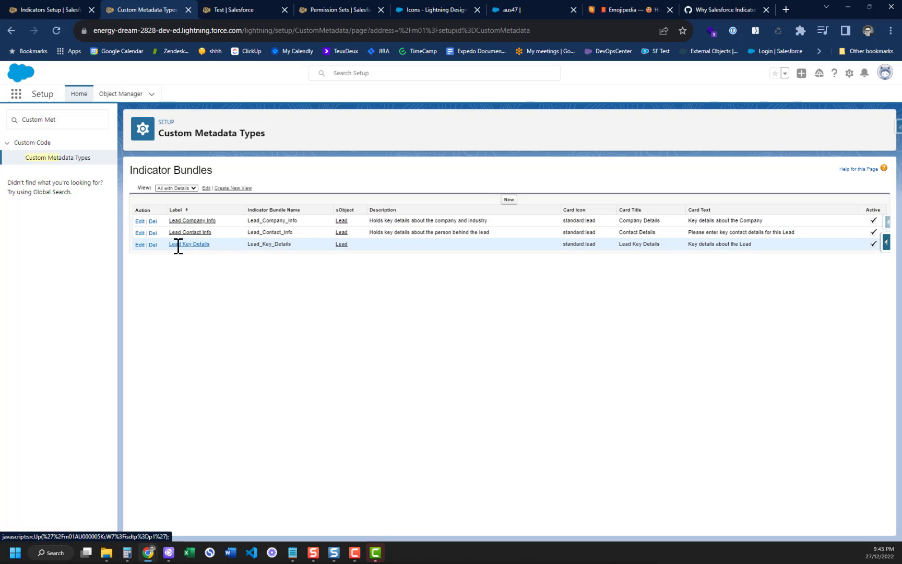
click(21, 10)
click(248, 8)
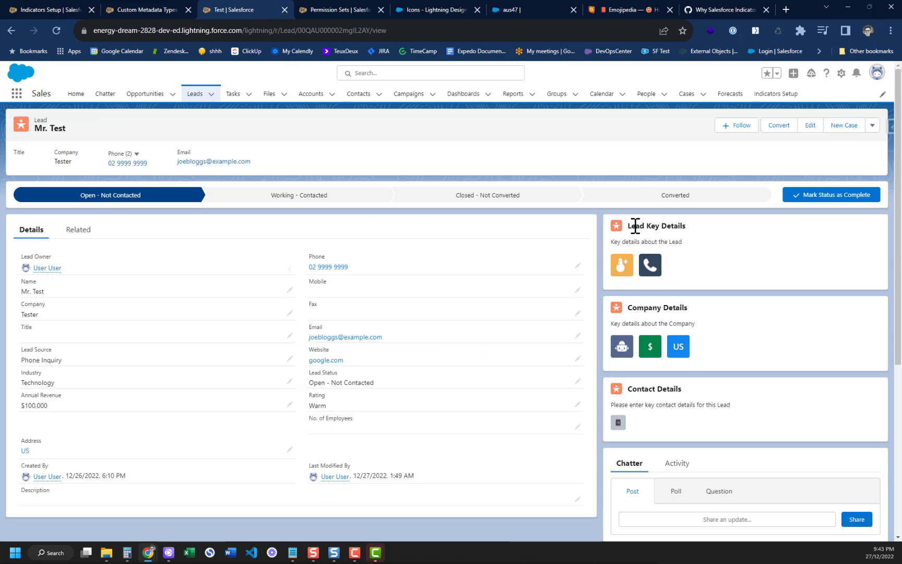
click(133, 10)
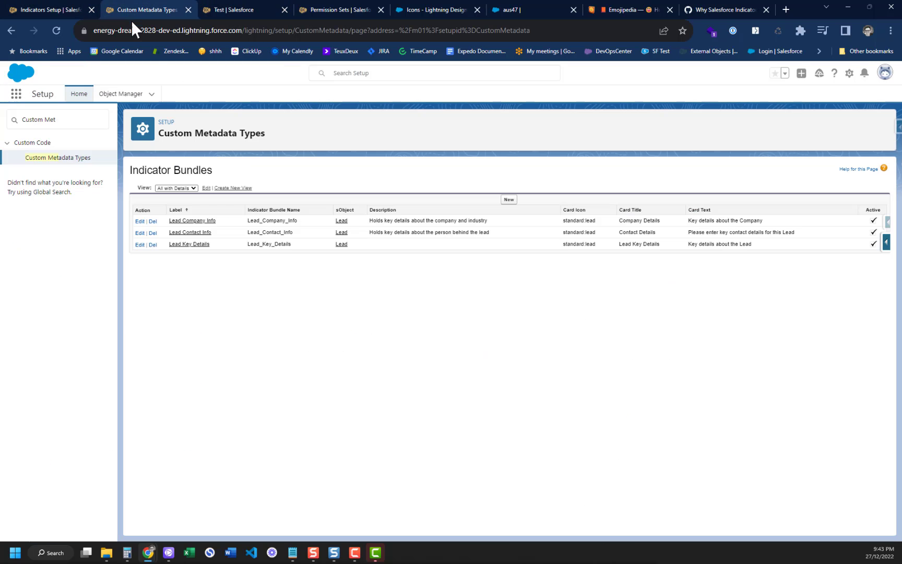
Open the Lead Key Details bundle record, then the Lead Status indicator item from Indicators Setup.
click(185, 245)
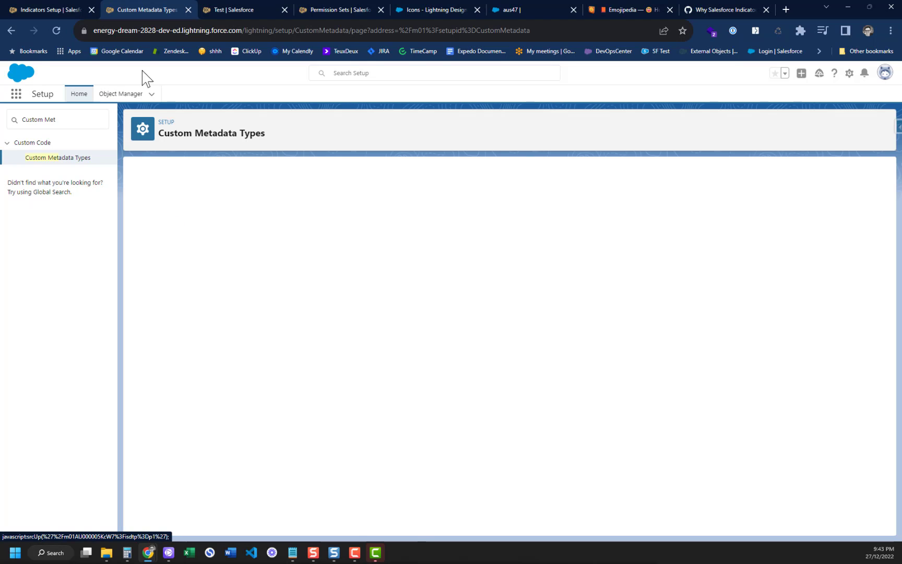
click(44, 6)
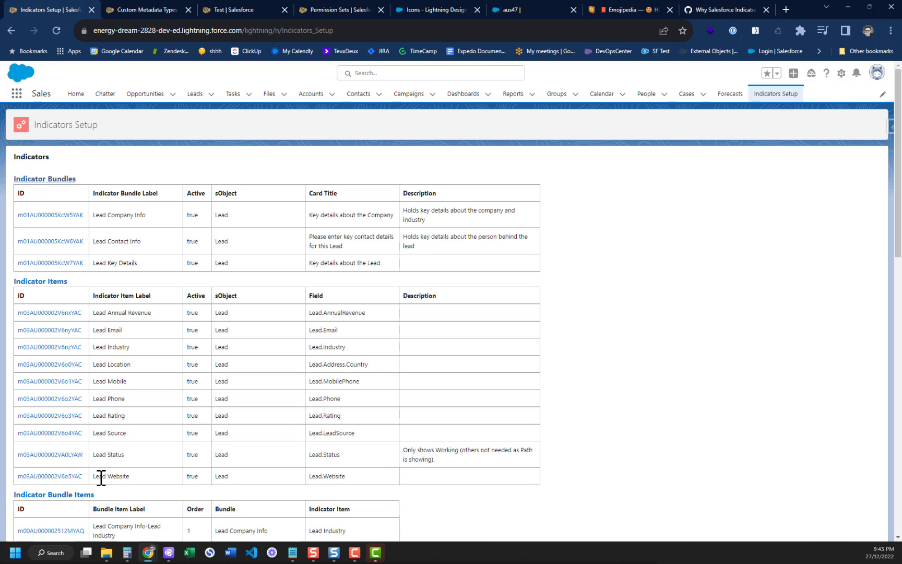
click(52, 455)
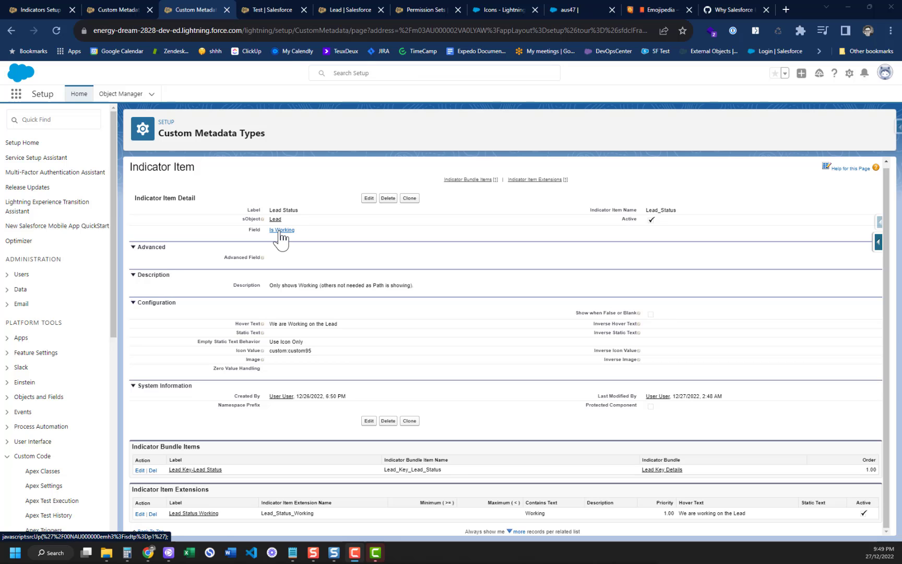
Open the Is Working custom field in the Lead object's fields and highlight its formula.
click(357, 15)
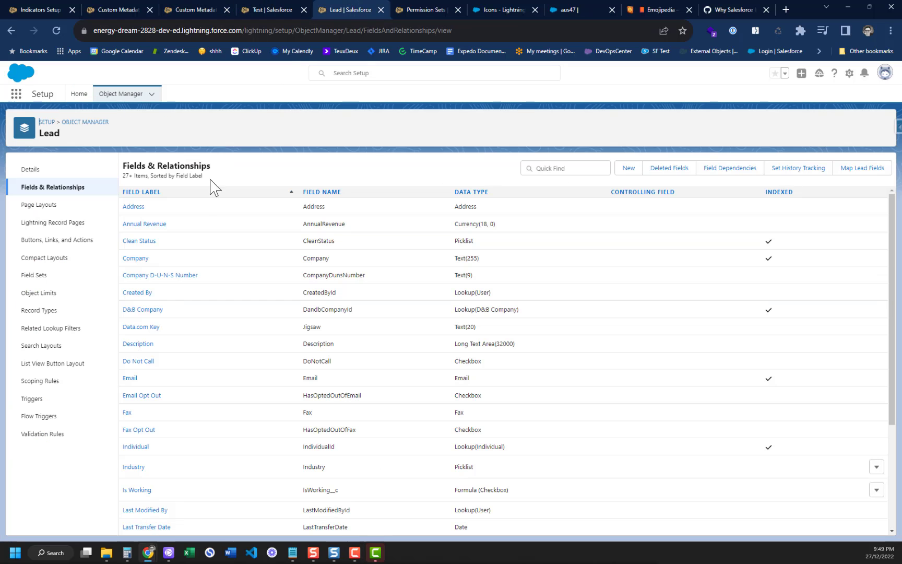
click(137, 492)
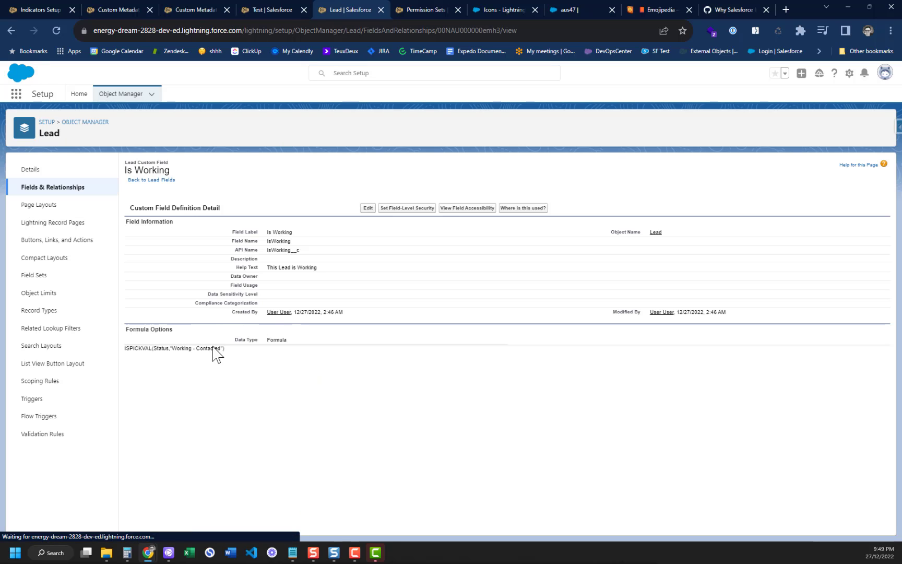
drag(126, 349, 233, 349)
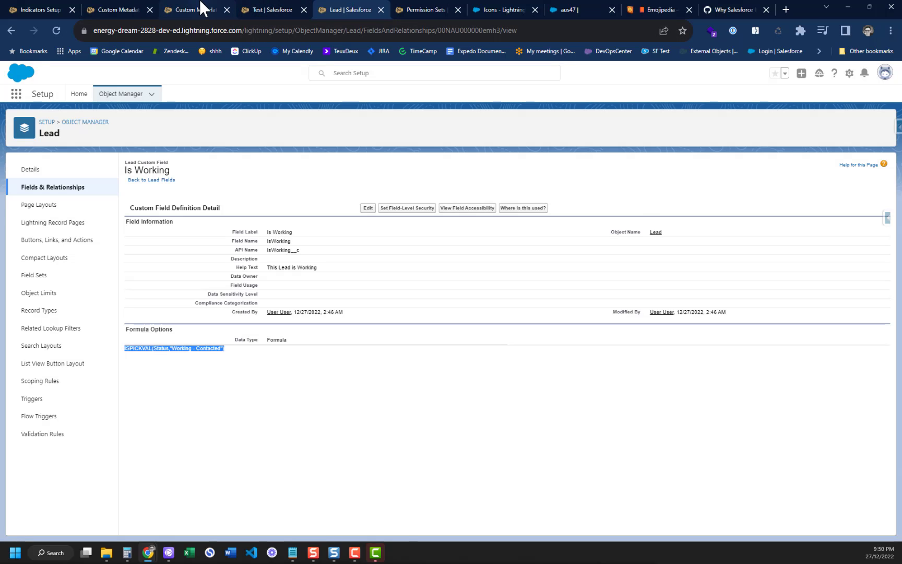
Examine the Lead Status indicator item's description, hover text, empty static text behavior and icon value, including the Icon Value help.
click(253, 8)
click(191, 7)
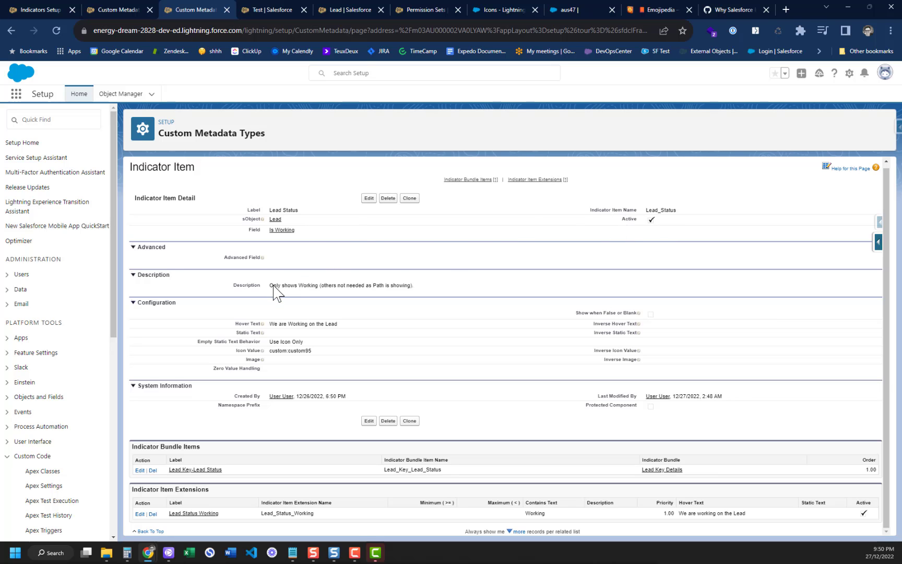
drag(270, 286, 413, 286)
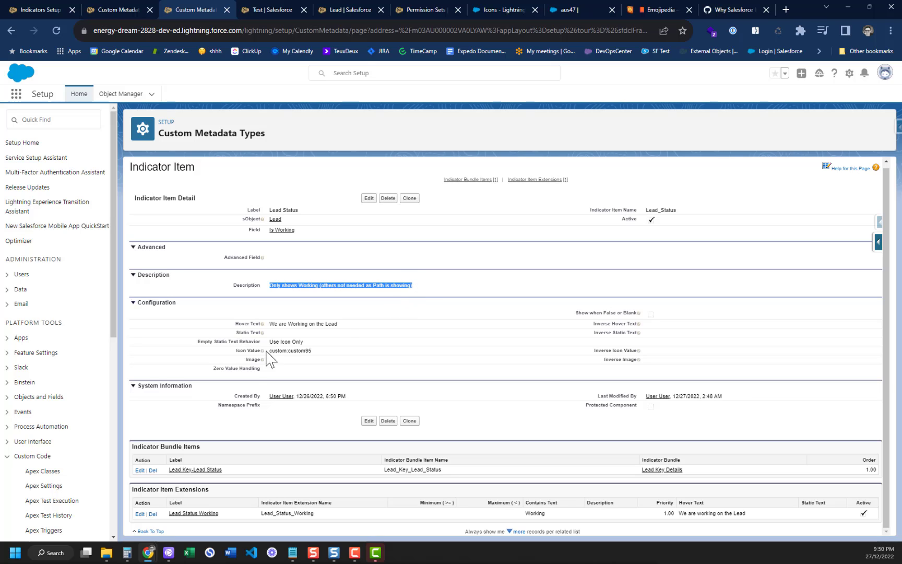
drag(272, 323, 363, 325)
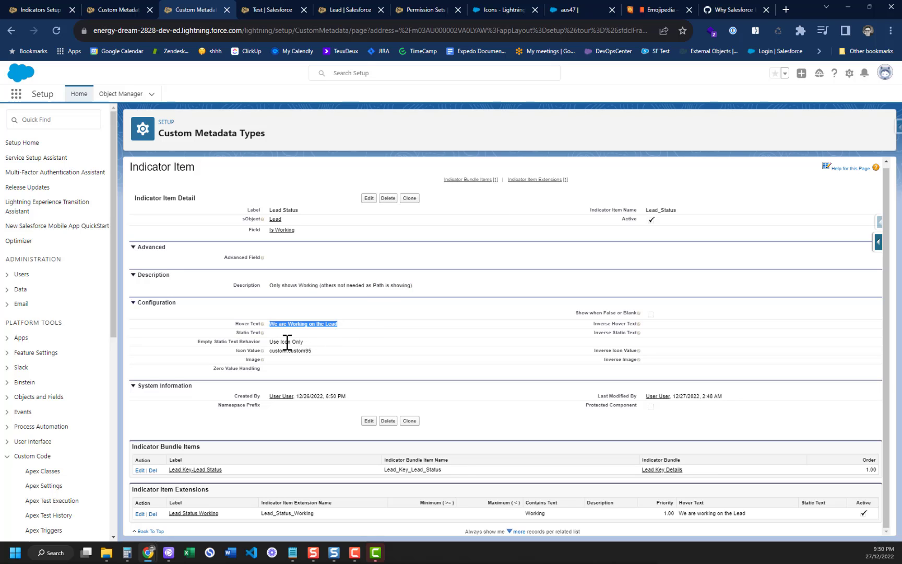
drag(269, 342, 305, 351)
mouse_move(263, 351)
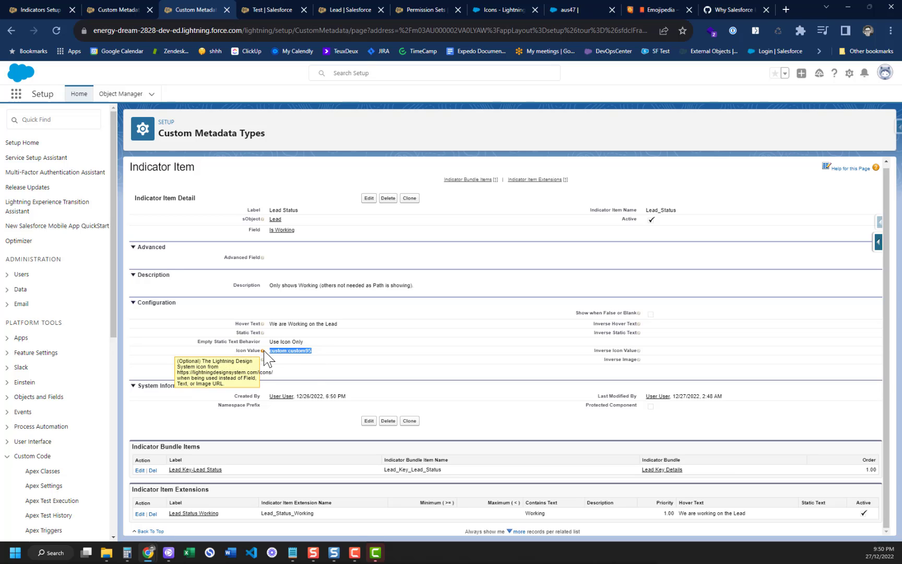
Browse the Lightning Design System icon library, looking through the doctype, standard and action icons available for indicators.
click(490, 8)
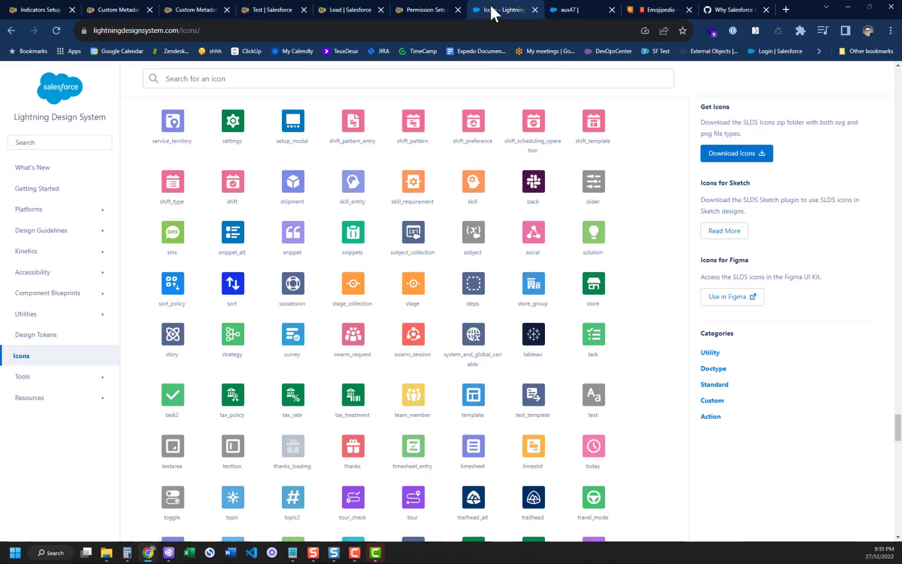
scroll(466, 255, down, 20)
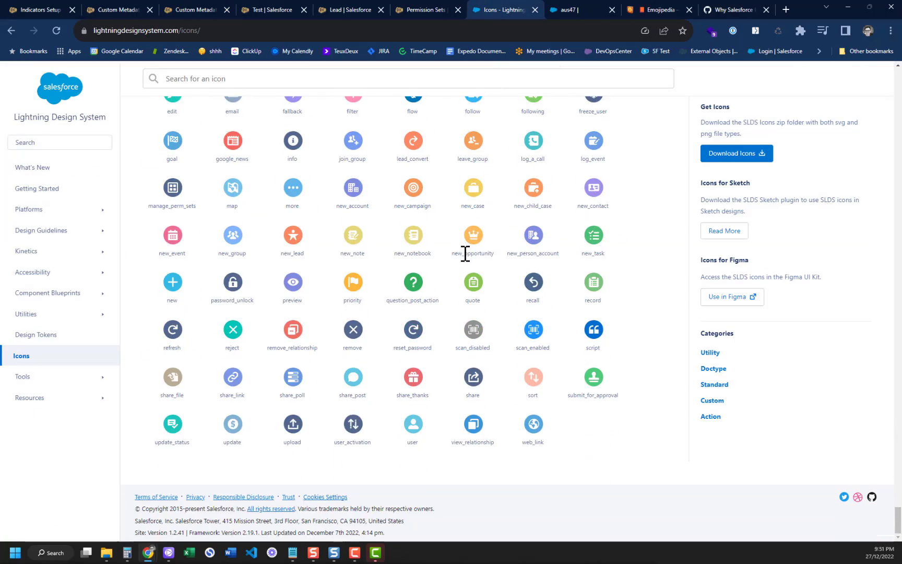
scroll(466, 251, up, 20)
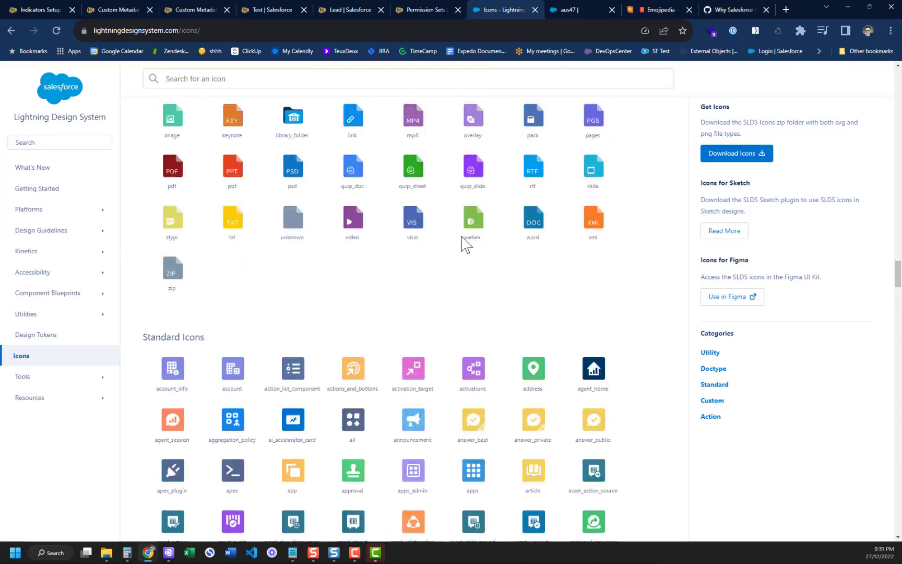
scroll(466, 244, up, 8)
scroll(467, 243, down, 20)
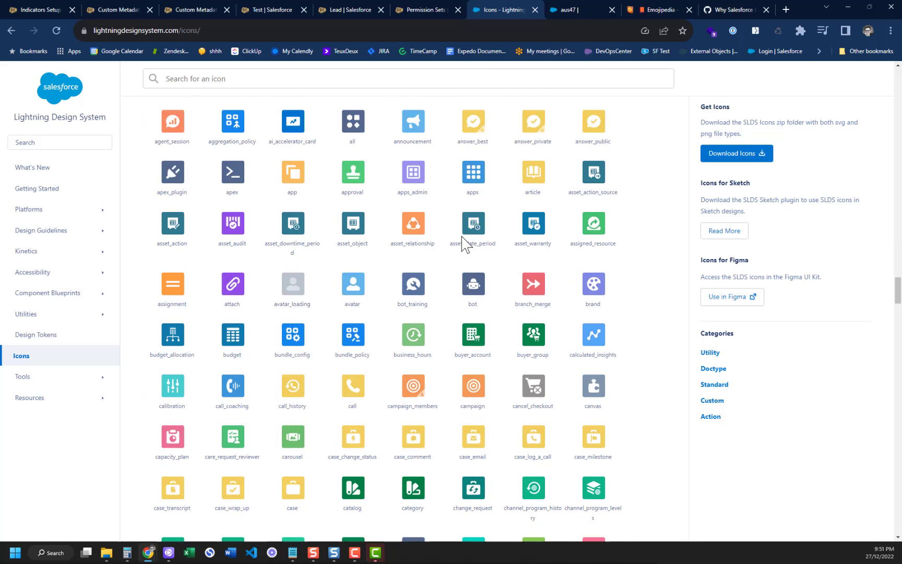
scroll(406, 260, down, 5)
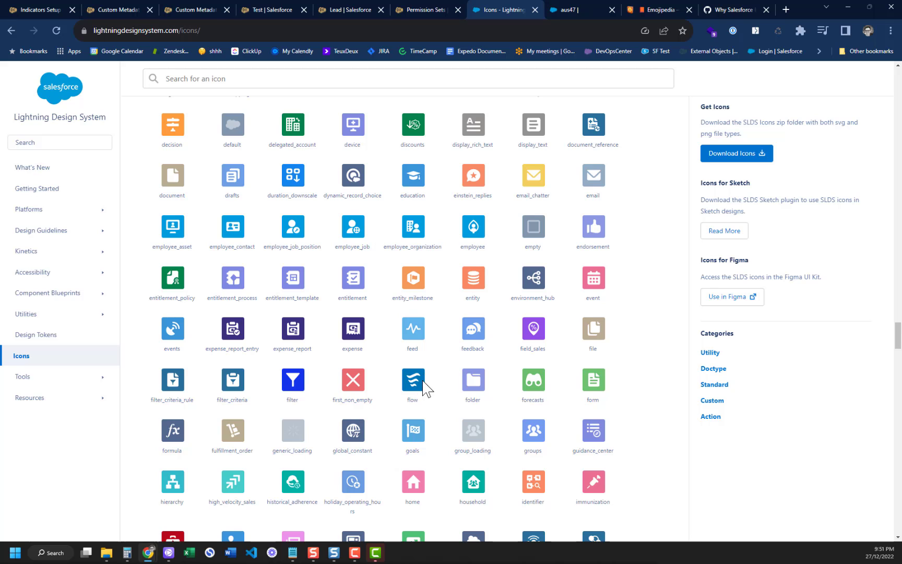
scroll(420, 366, down, 5)
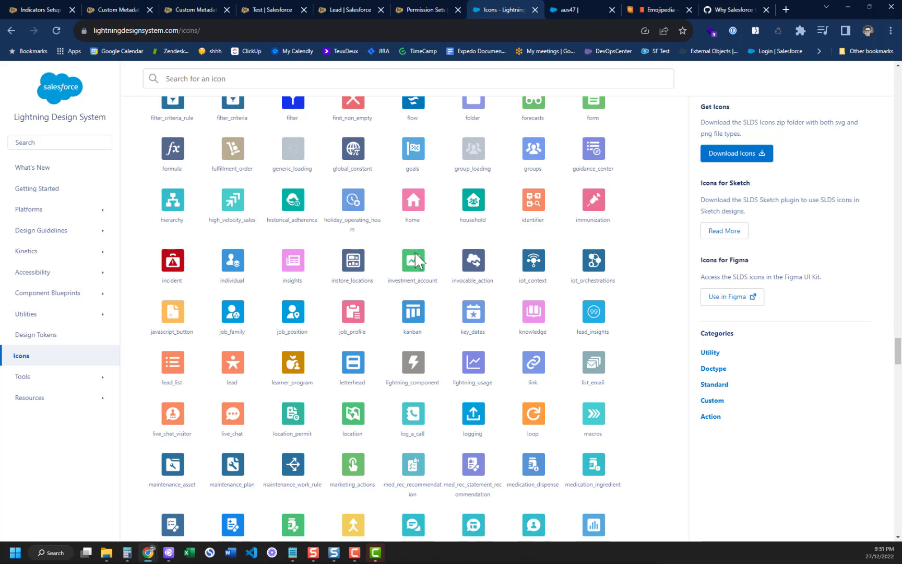
scroll(415, 260, up, 5)
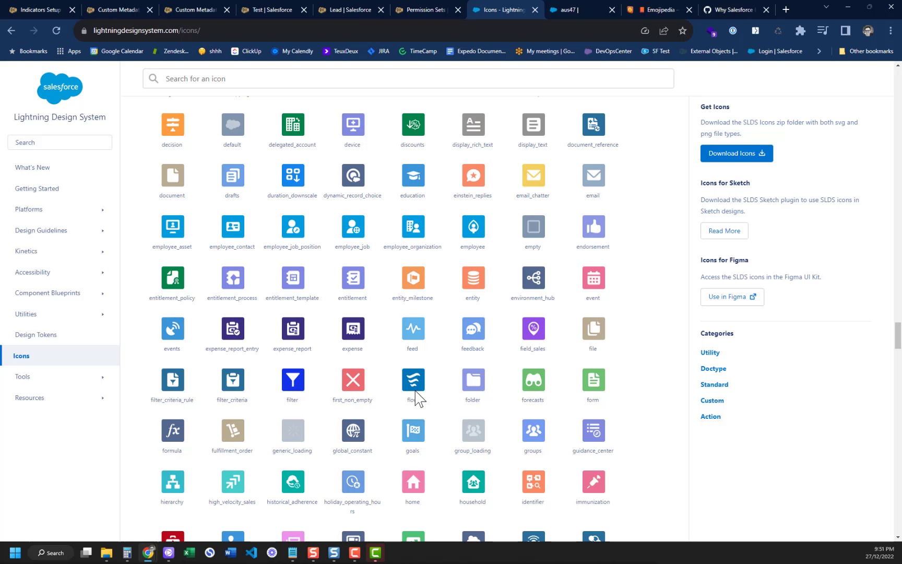
scroll(418, 400, down, 5)
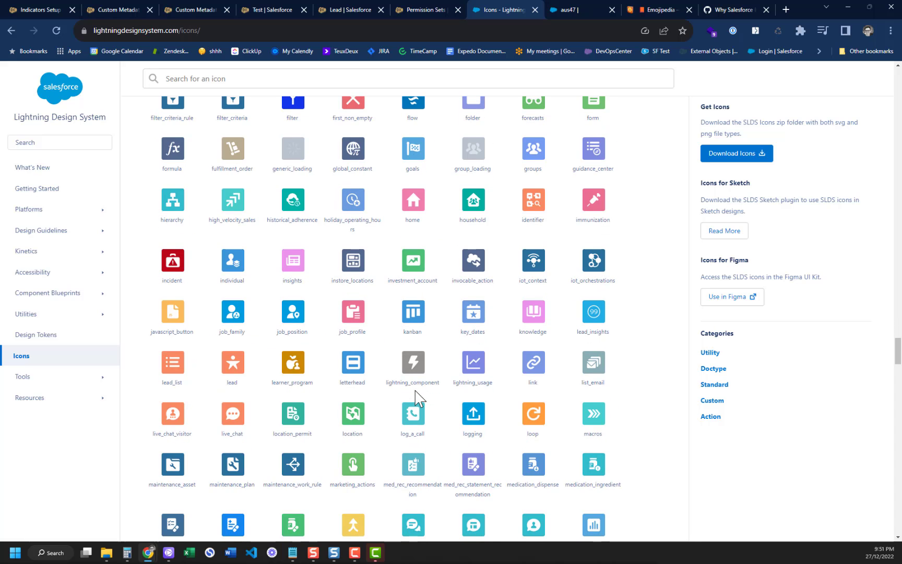
scroll(418, 399, down, 20)
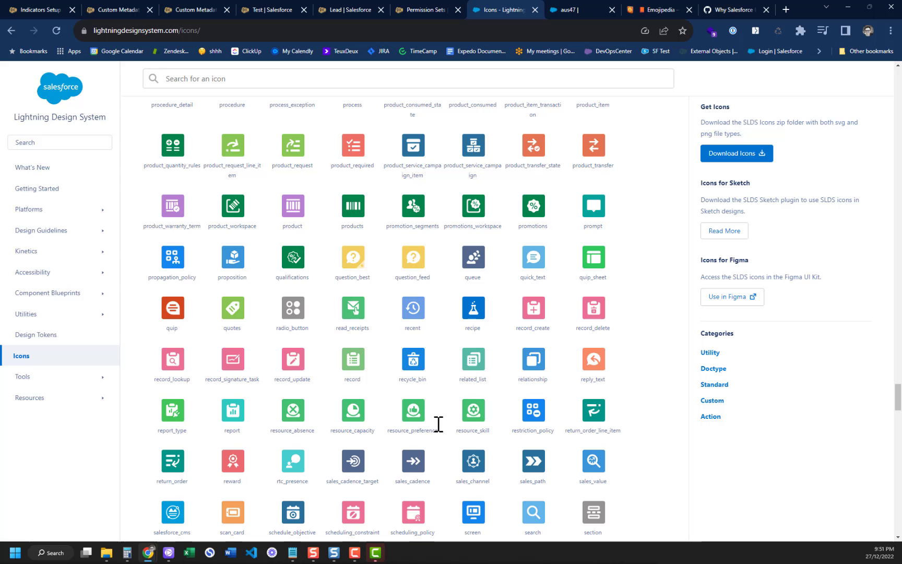
scroll(438, 425, down, 10)
scroll(441, 424, down, 7)
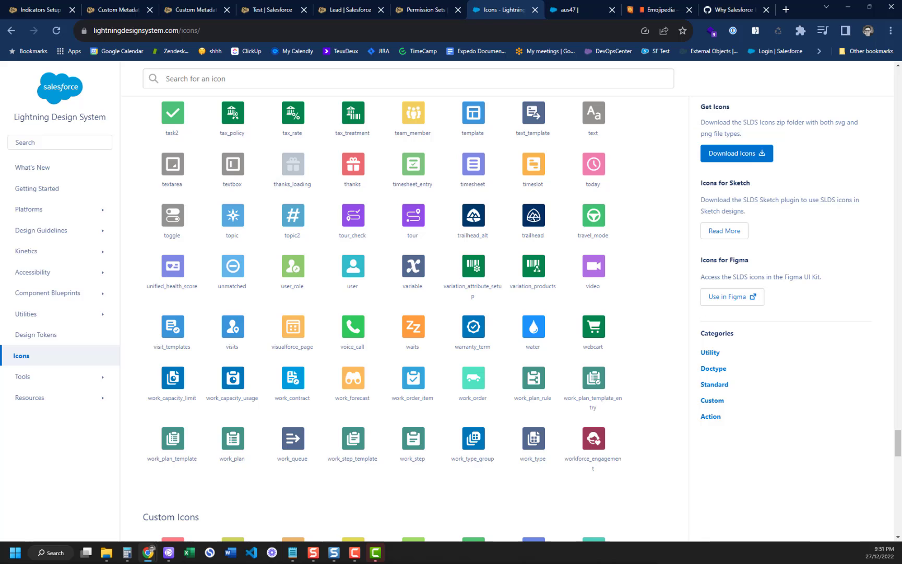
scroll(295, 349, up, 17)
scroll(301, 353, up, 12)
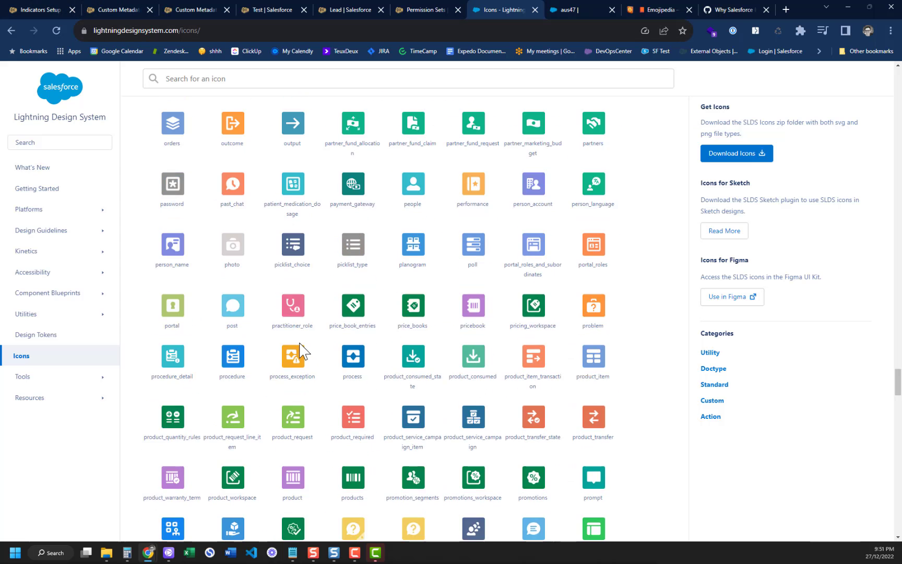
scroll(261, 242, up, 6)
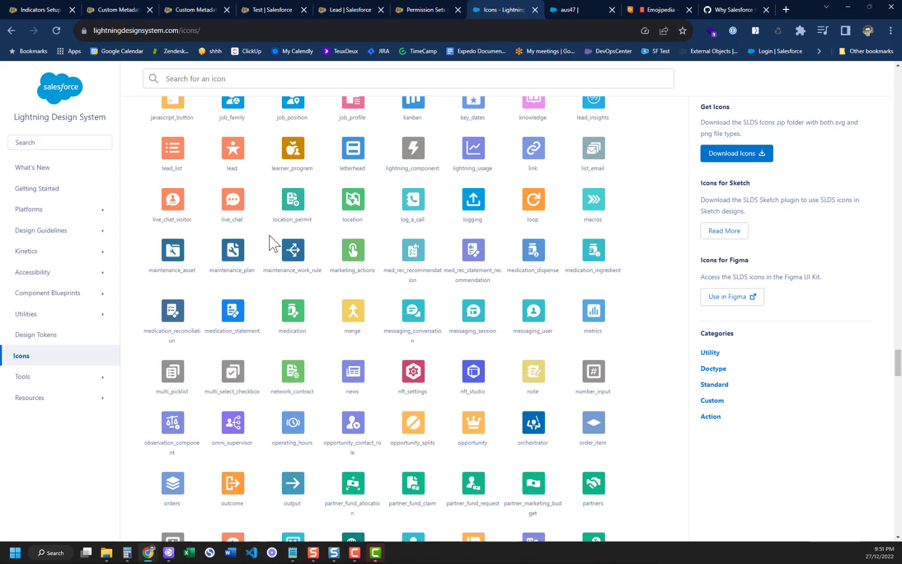
Find the custom95 icon in the icon library's custom icons and highlight its name.
scroll(428, 255, down, 3)
scroll(428, 255, down, 2)
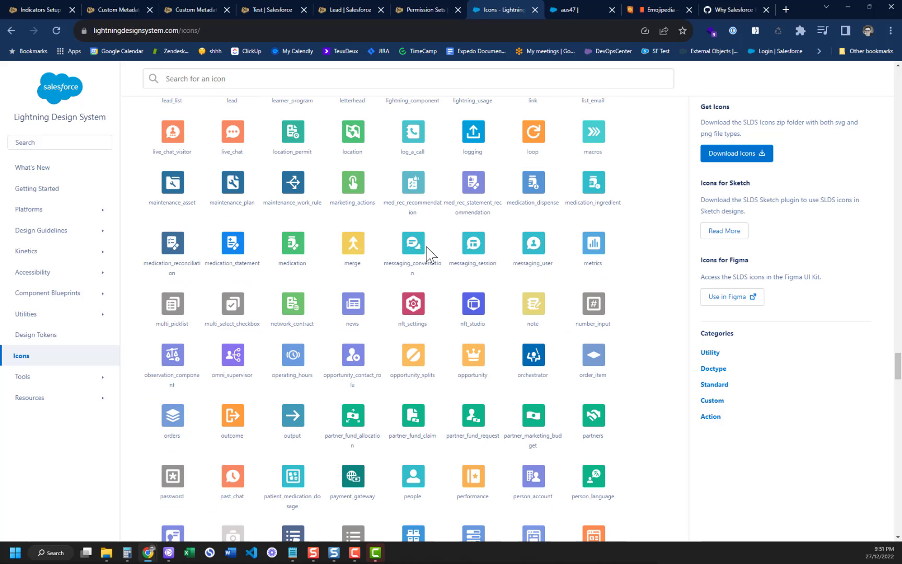
scroll(428, 255, down, 10)
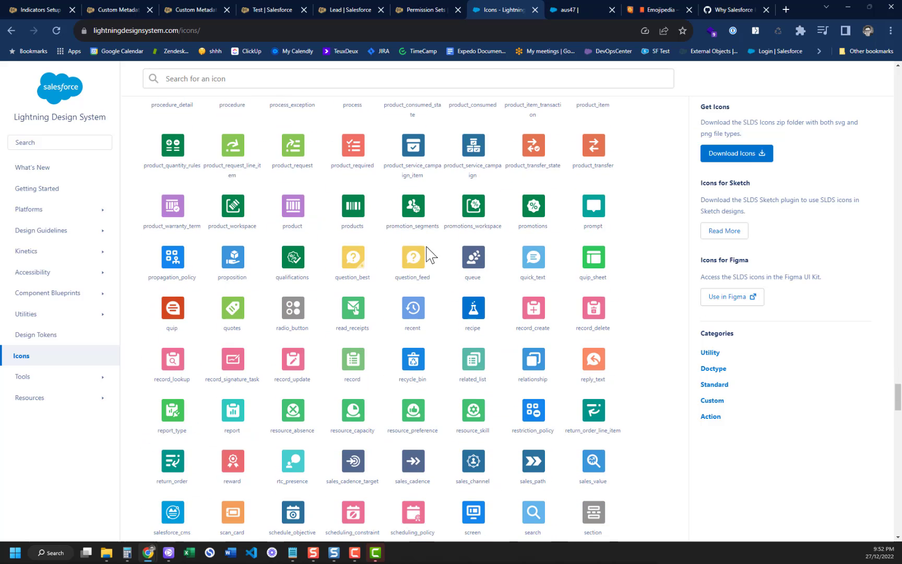
scroll(429, 254, down, 10)
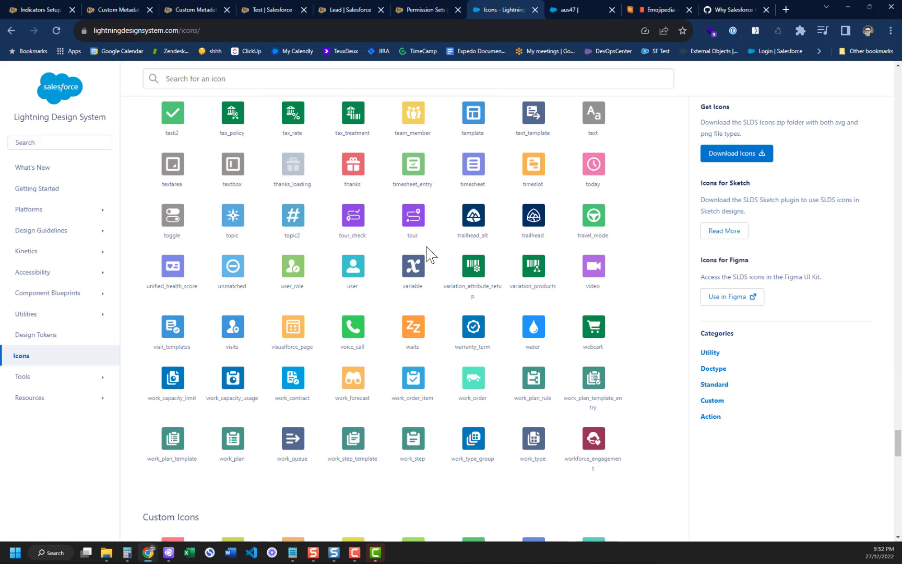
scroll(428, 255, down, 8)
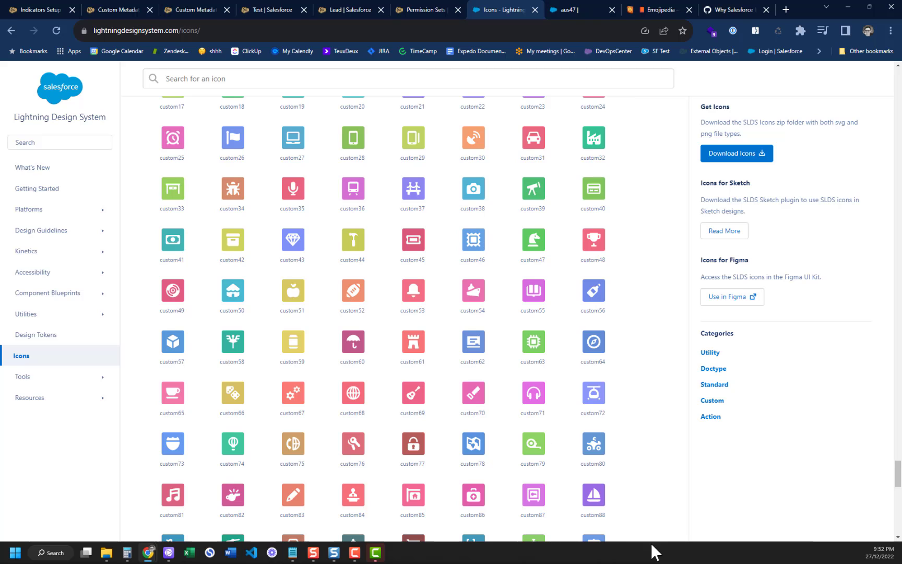
scroll(514, 395, down, 5)
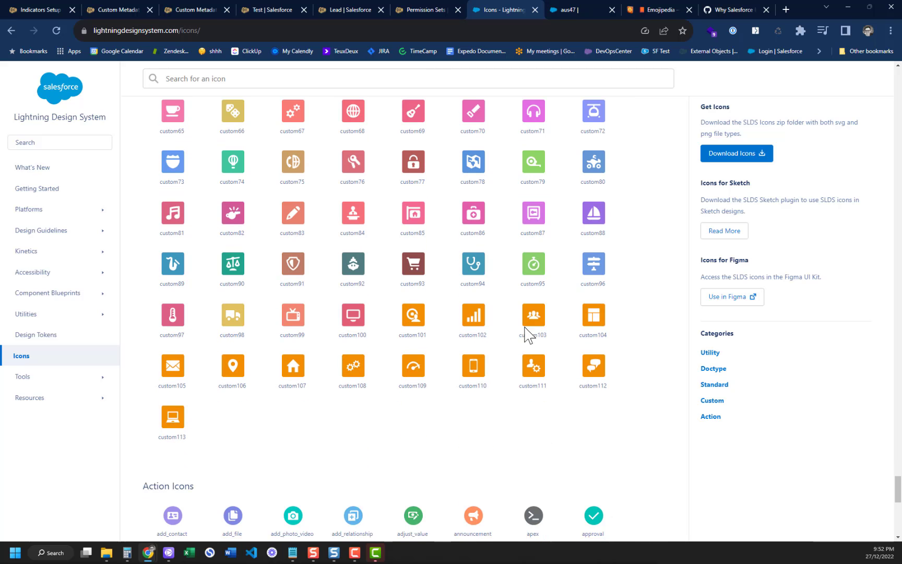
double_click(532, 284)
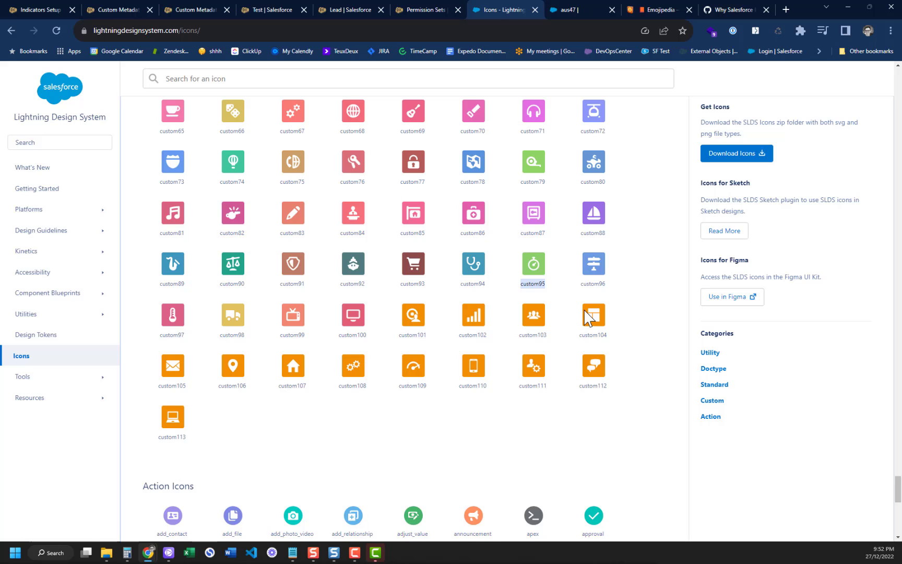
Look over the full Custom Icons section and the standard icons listed before it.
scroll(532, 282, up, 10)
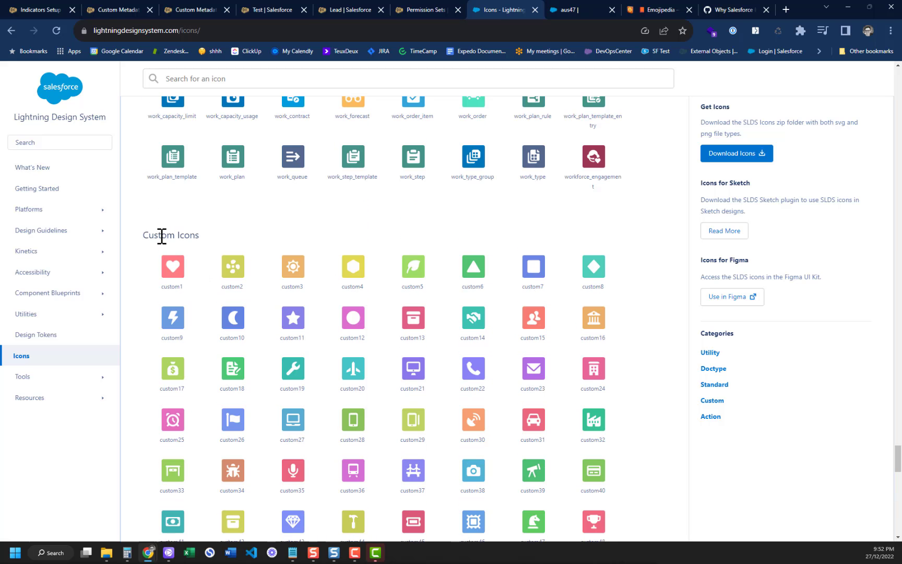
scroll(527, 417, down, 10)
scroll(535, 412, up, 5)
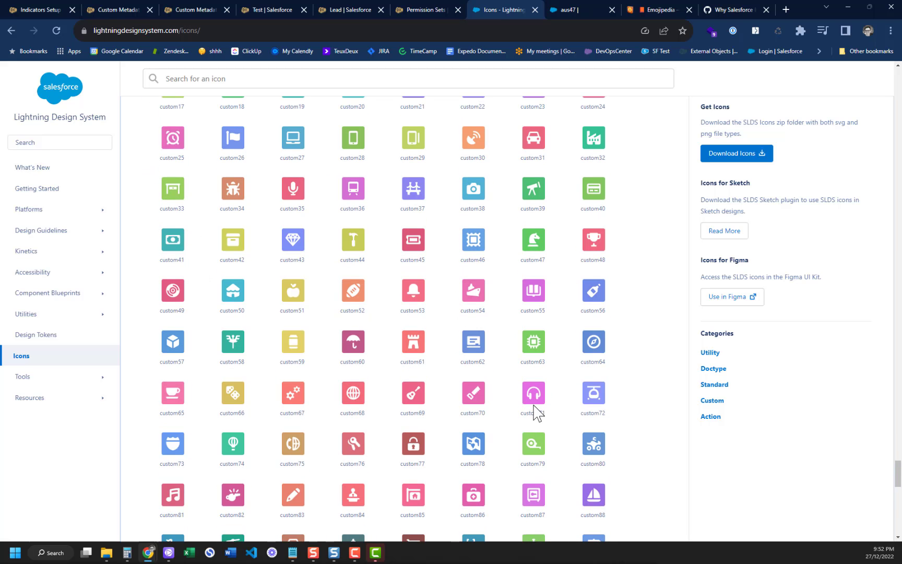
scroll(533, 316, down, 10)
scroll(544, 355, up, 10)
scroll(336, 347, up, 10)
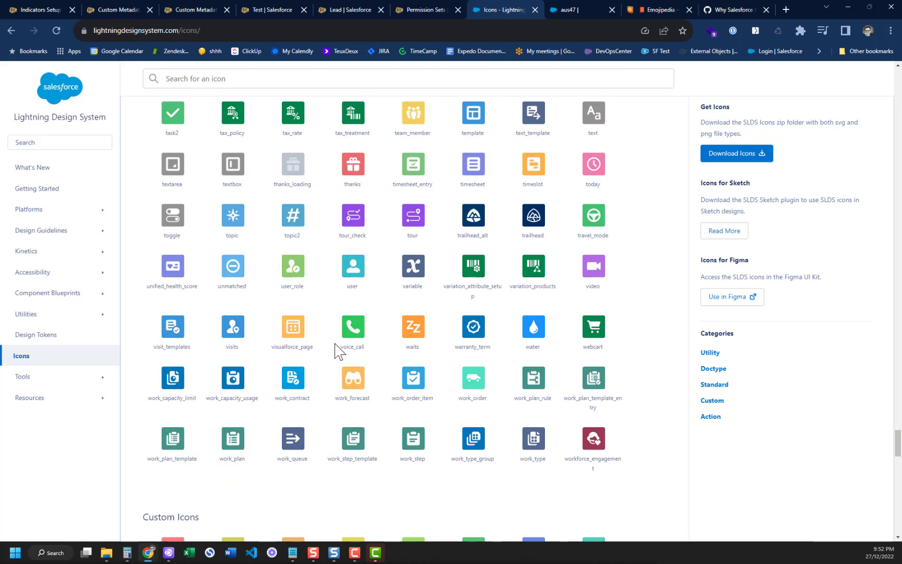
scroll(336, 348, up, 5)
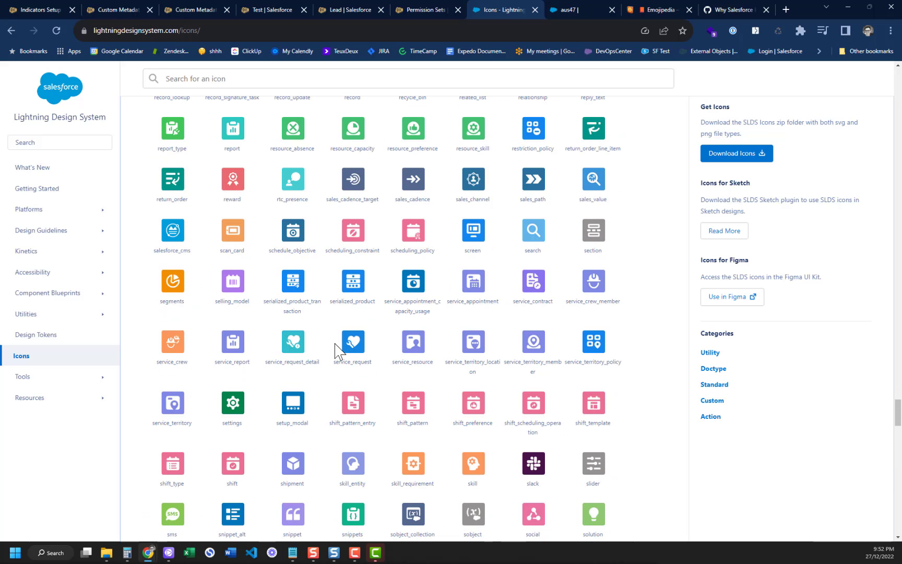
scroll(335, 348, up, 5)
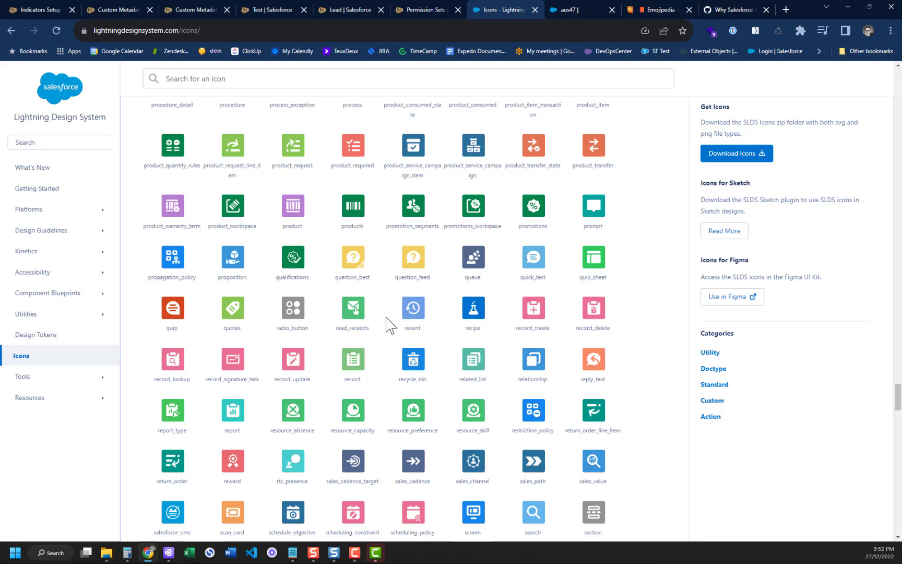
View the Lead Key Details indicators on the lead, and open the Lead Key-Lead Status bundle item from the Lead Status indicator item.
click(258, 9)
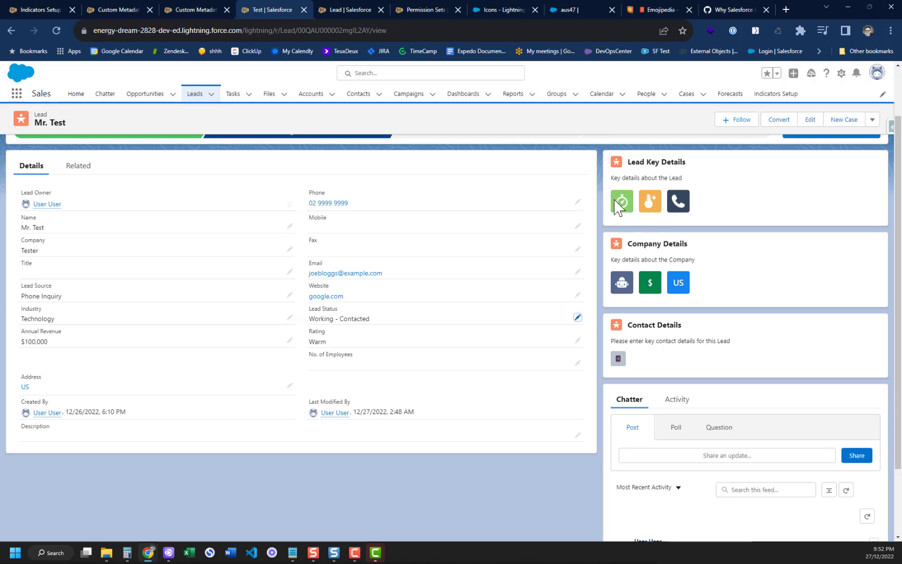
click(190, 7)
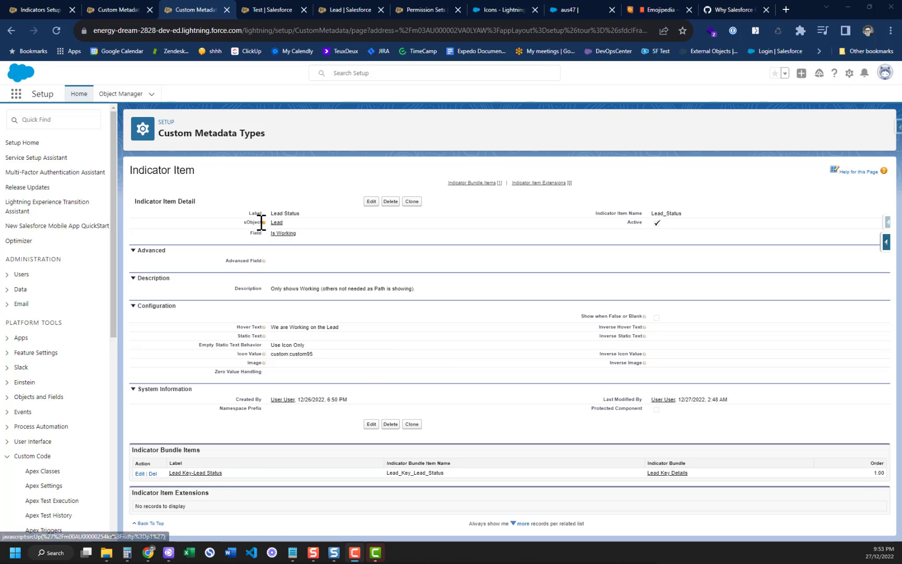
click(186, 472)
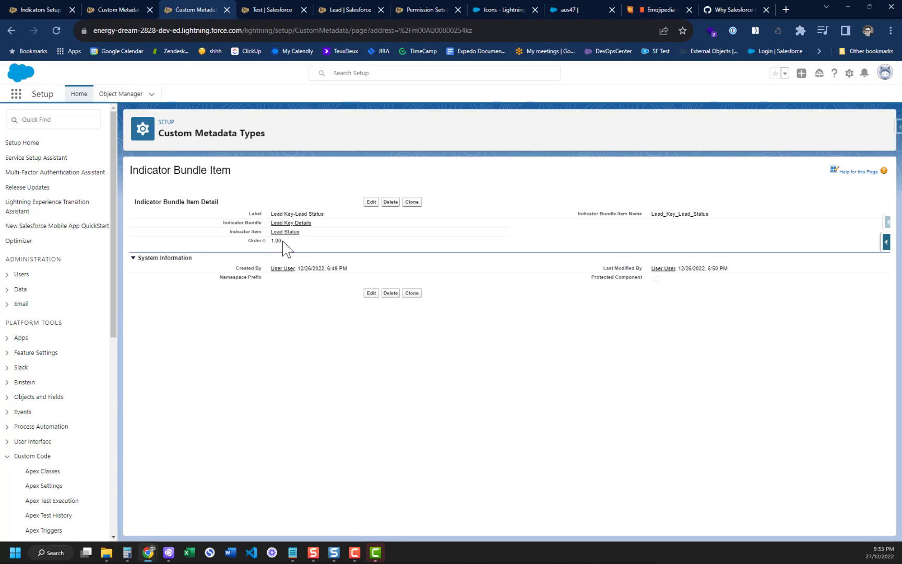
In Indicators Setup, highlight the Lead Key-Lead Status, Lead Key-Lead Rating and Lead Key-Lead Source bundle items to compare their order.
click(128, 7)
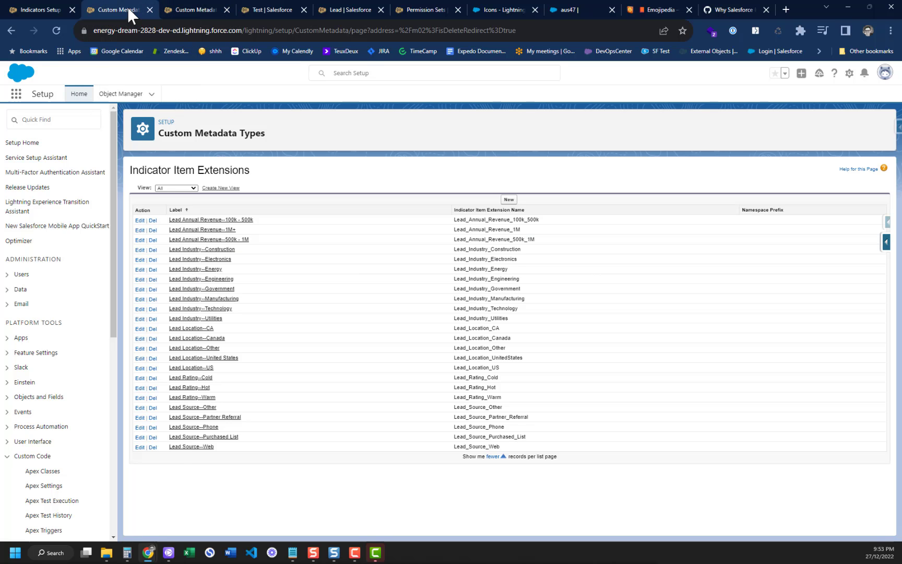
click(55, 7)
scroll(214, 241, up, 13)
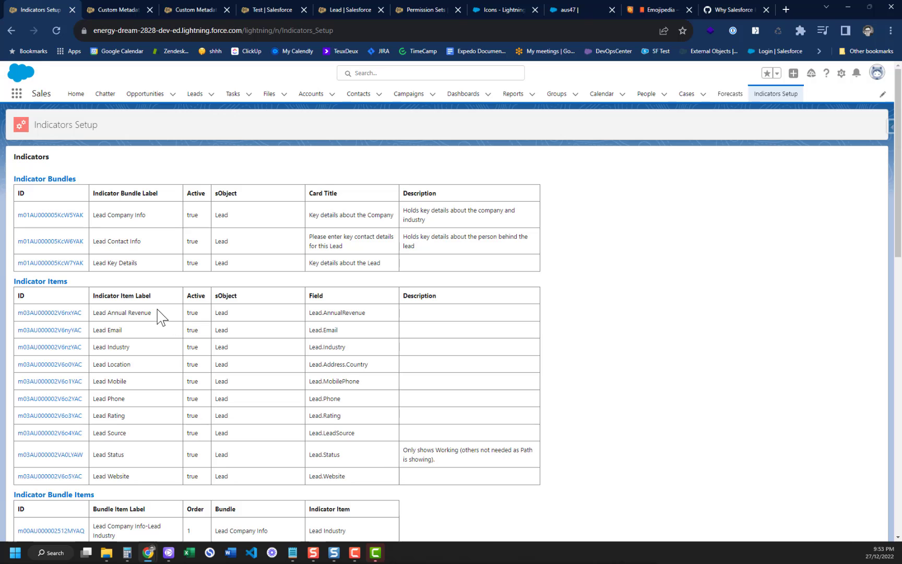
scroll(160, 315, down, 10)
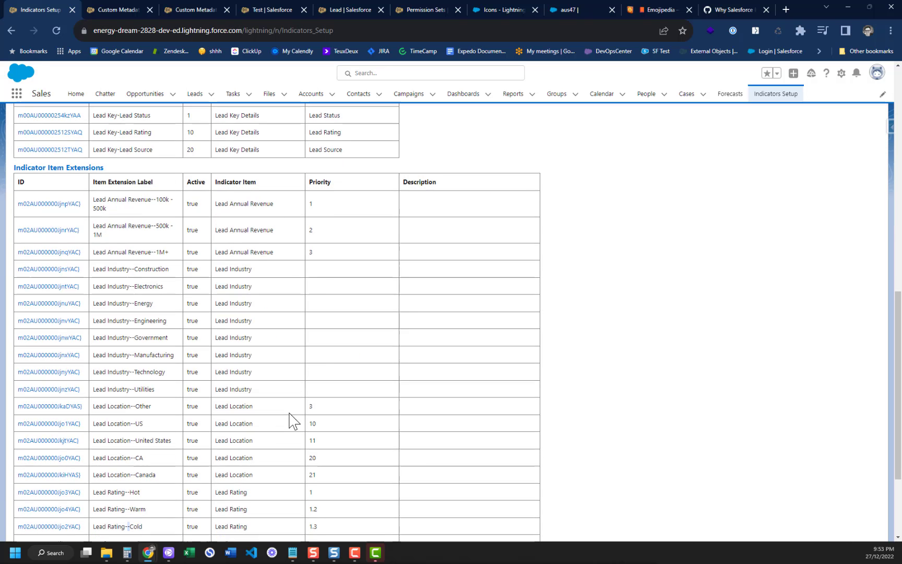
scroll(91, 403, up, 5)
drag(93, 401, 162, 406)
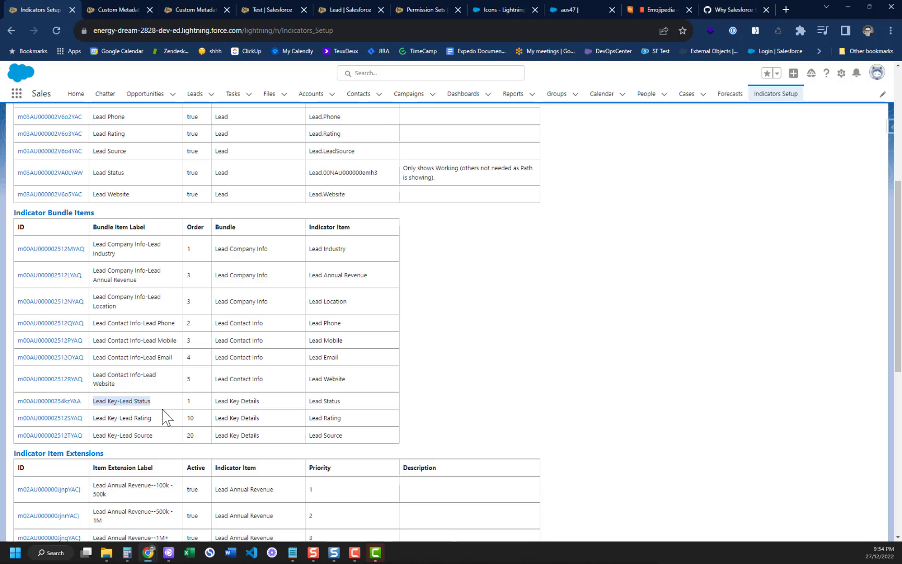
drag(93, 418, 168, 420)
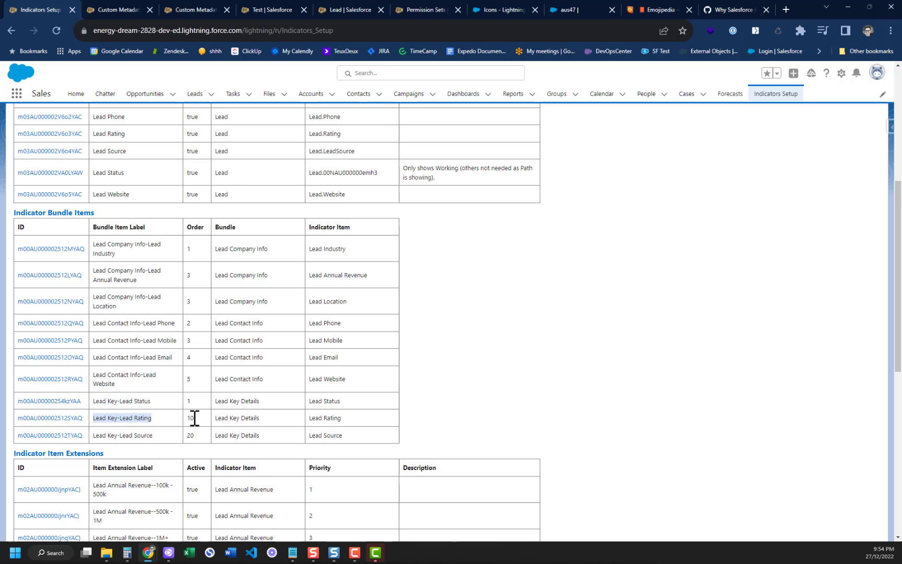
drag(95, 435, 181, 435)
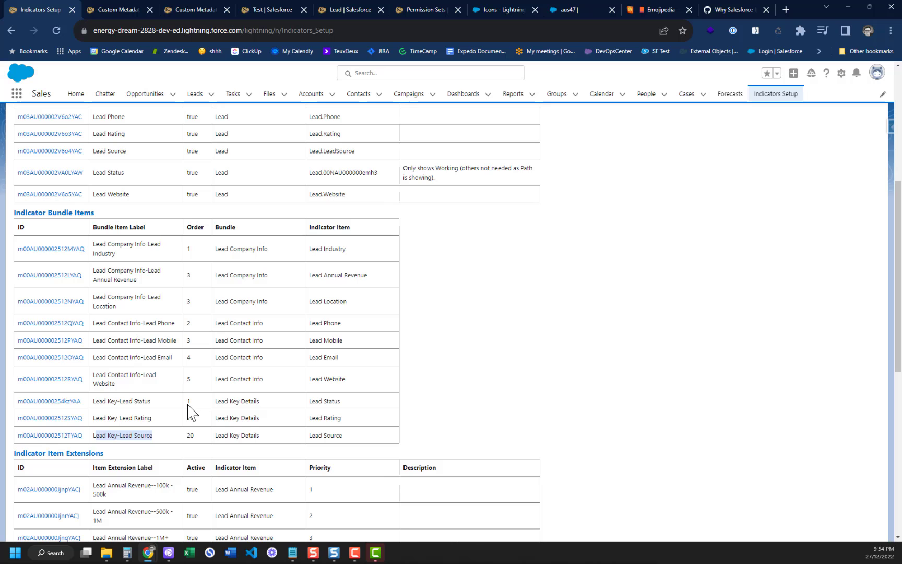
Check the Lead Status indicator's hover text on the lead, and review the Lead Status indicator item's configuration.
click(216, 9)
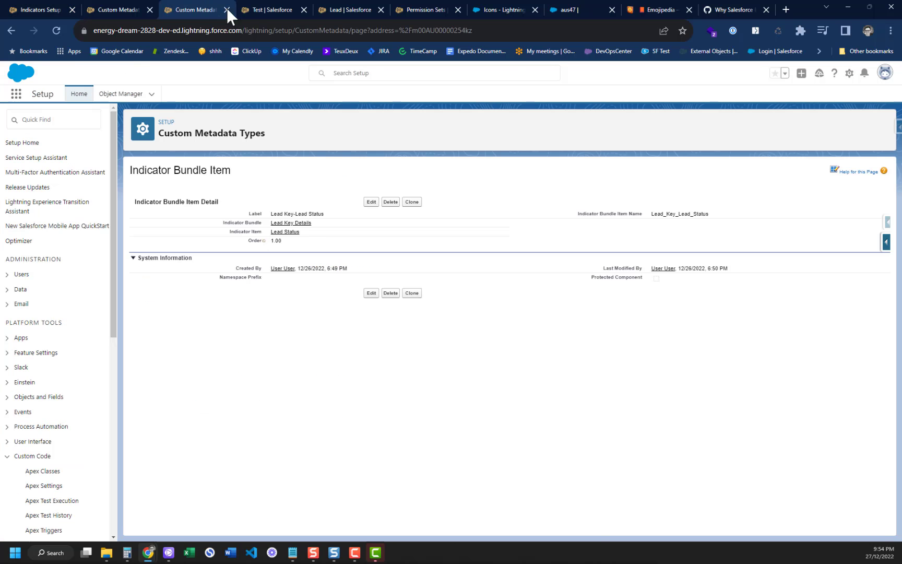
click(260, 9)
mouse_move(622, 205)
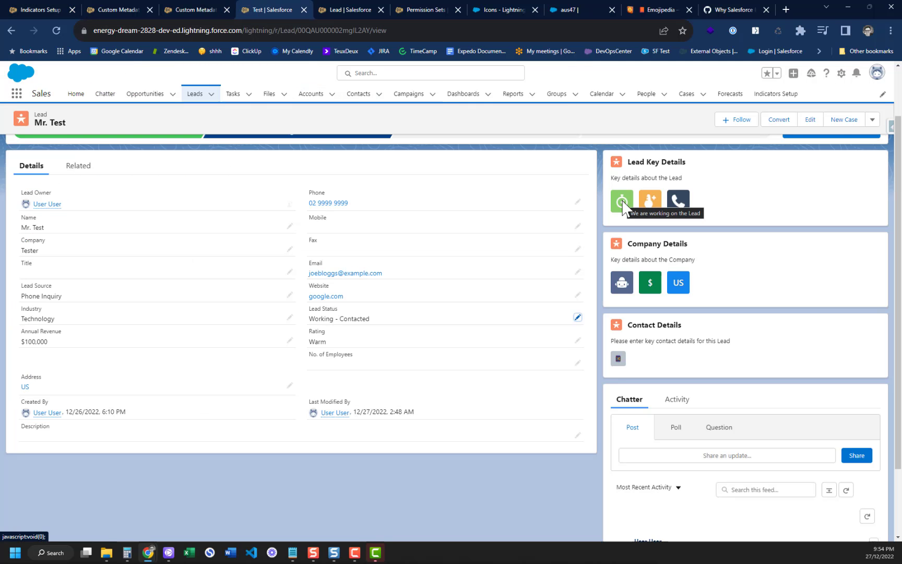
click(490, 9)
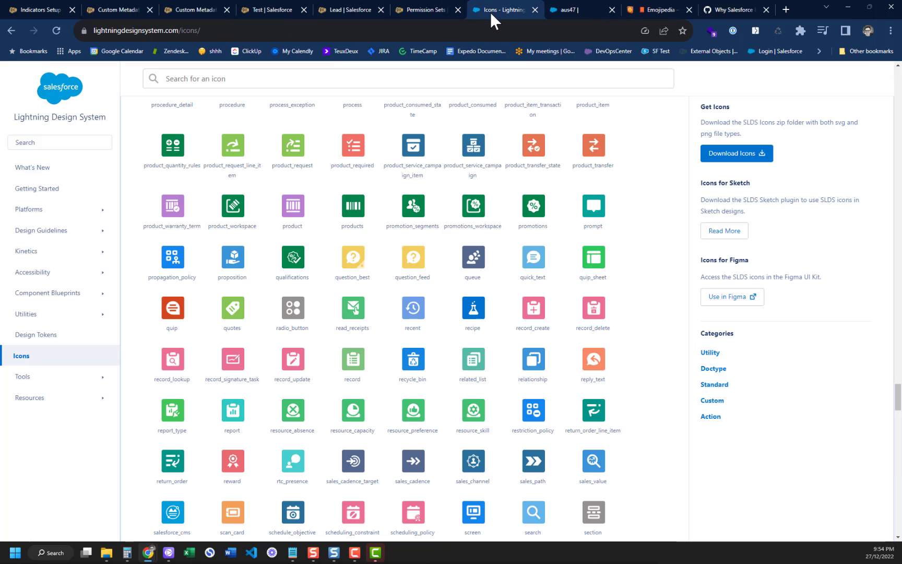
click(267, 8)
key(ctrl+shift+Tab)
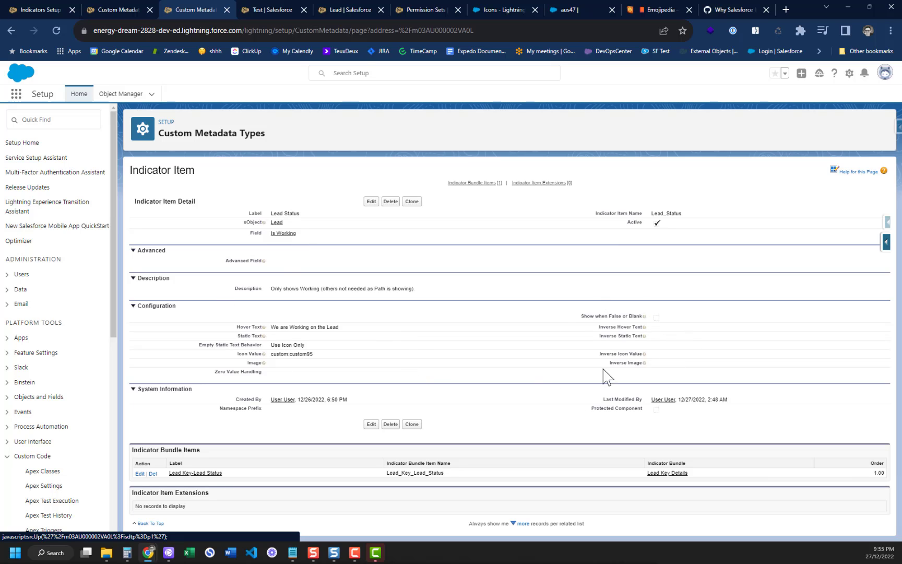
click(89, 7)
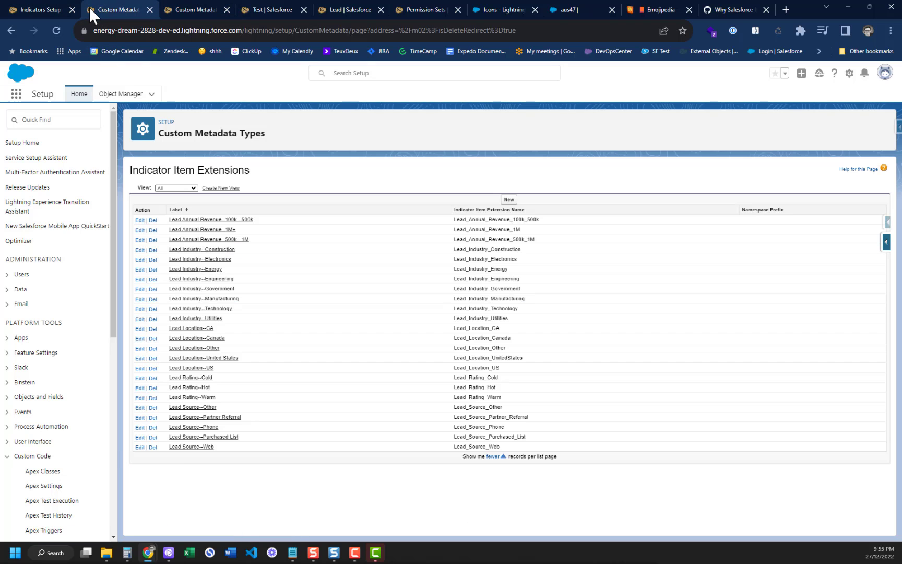
click(22, 7)
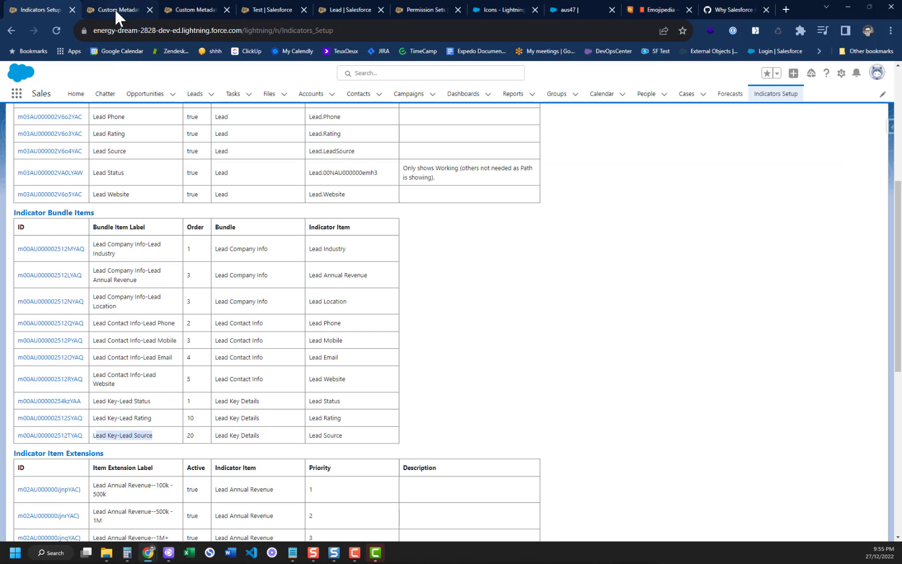
Set the test lead's Lead Status to Open - Not Contacted and save the record.
click(297, 8)
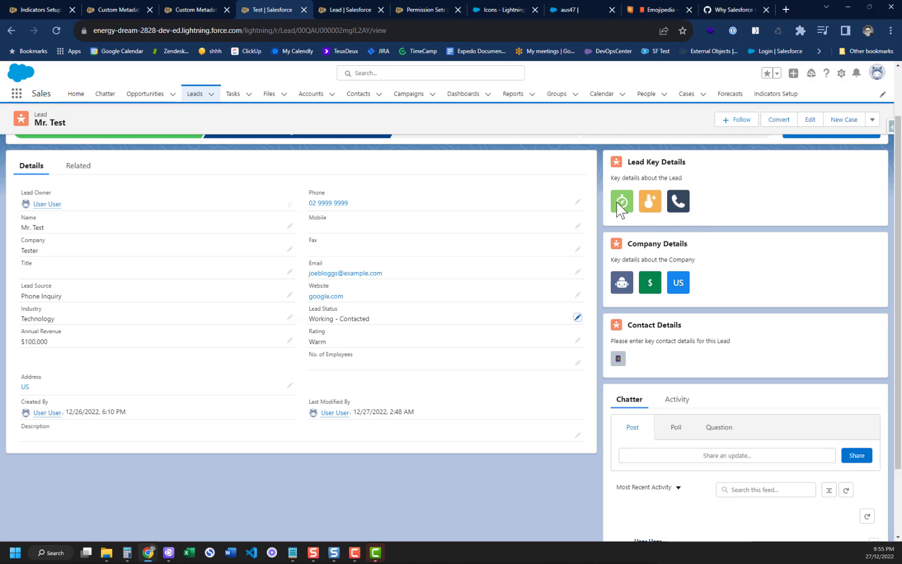
click(574, 318)
click(470, 329)
click(374, 347)
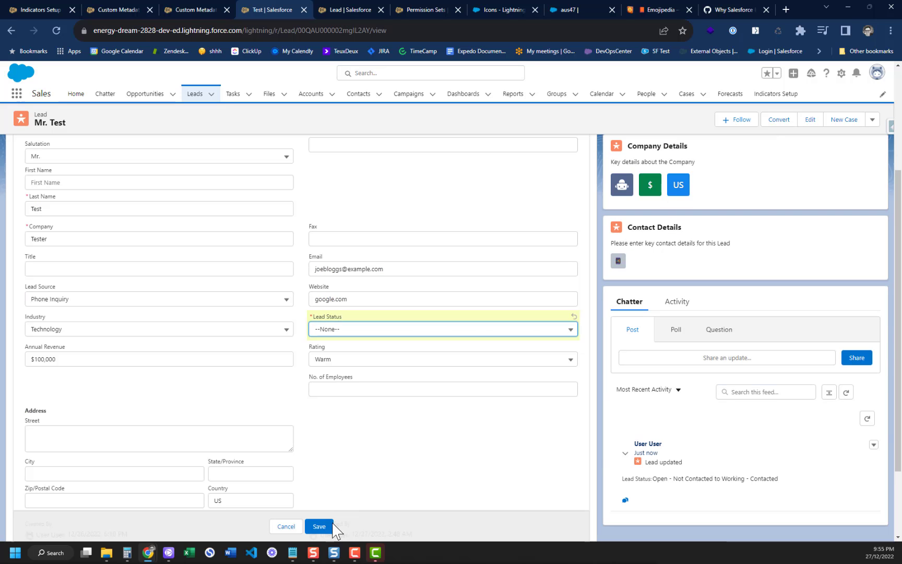
click(332, 526)
click(347, 330)
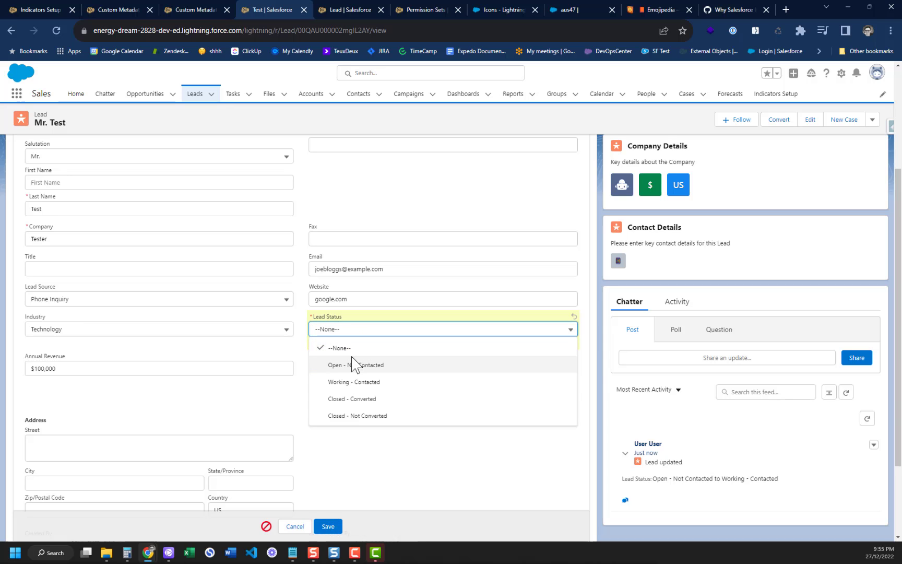
click(352, 364)
click(328, 526)
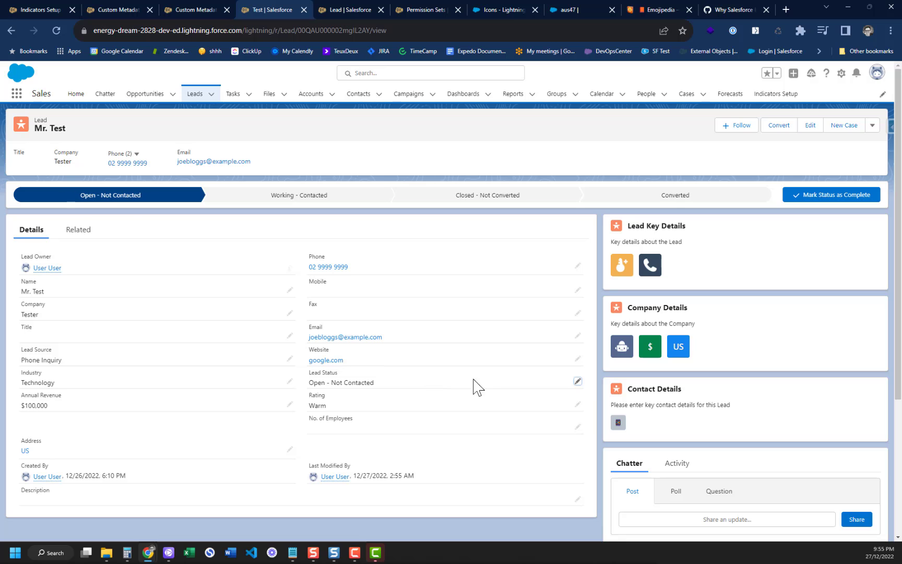
Set the test lead's Lead Status to Working - Contacted and save the record.
click(578, 383)
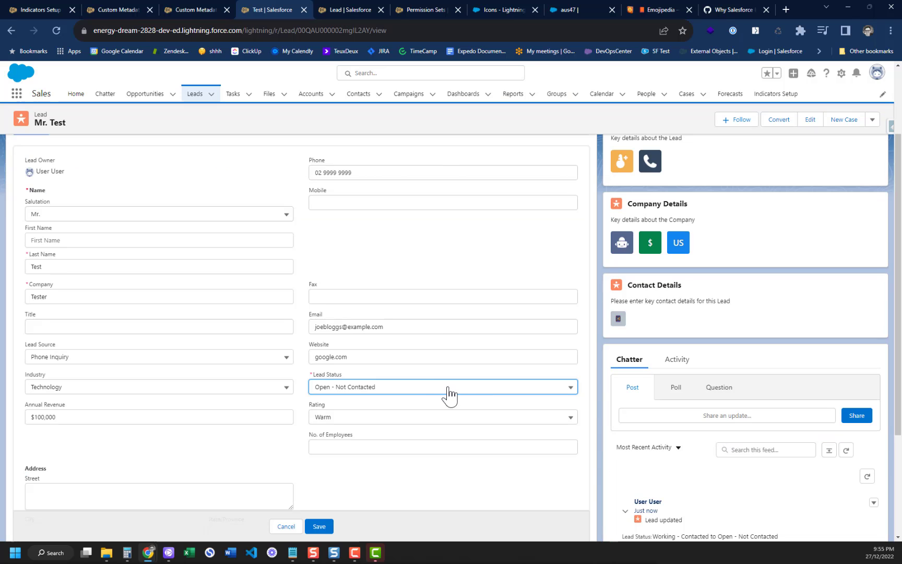
click(414, 389)
click(371, 436)
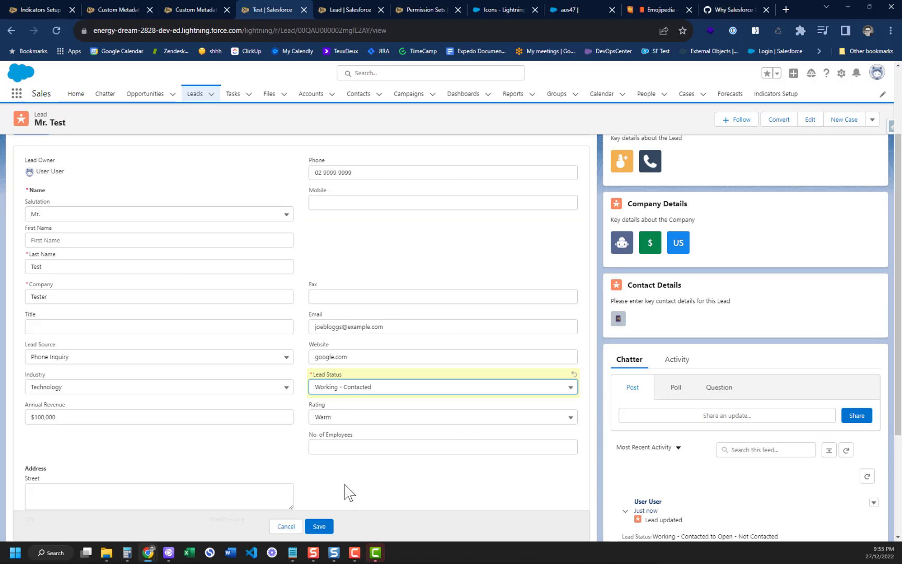
click(319, 526)
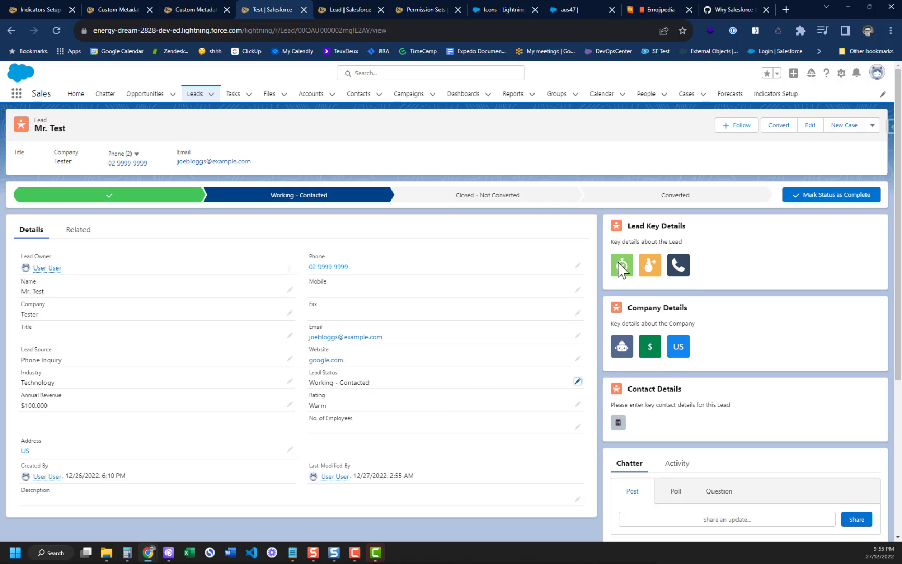
Check the working-status indicator's hover text in Lead Key Details, and return to the Is Working custom field definition.
mouse_move(617, 267)
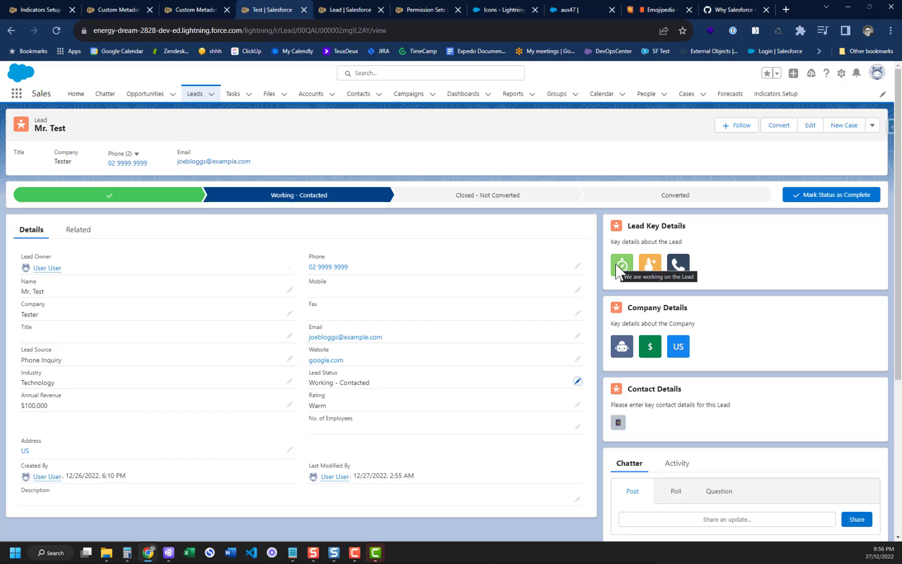
click(344, 9)
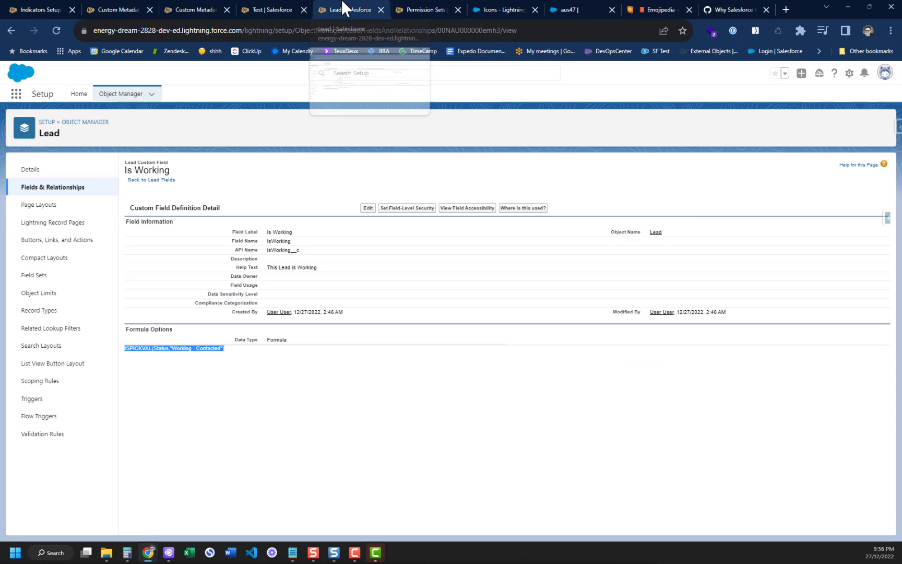
Open the test lead from the Leads list and edit its record page in the Lightning App Builder.
click(193, 10)
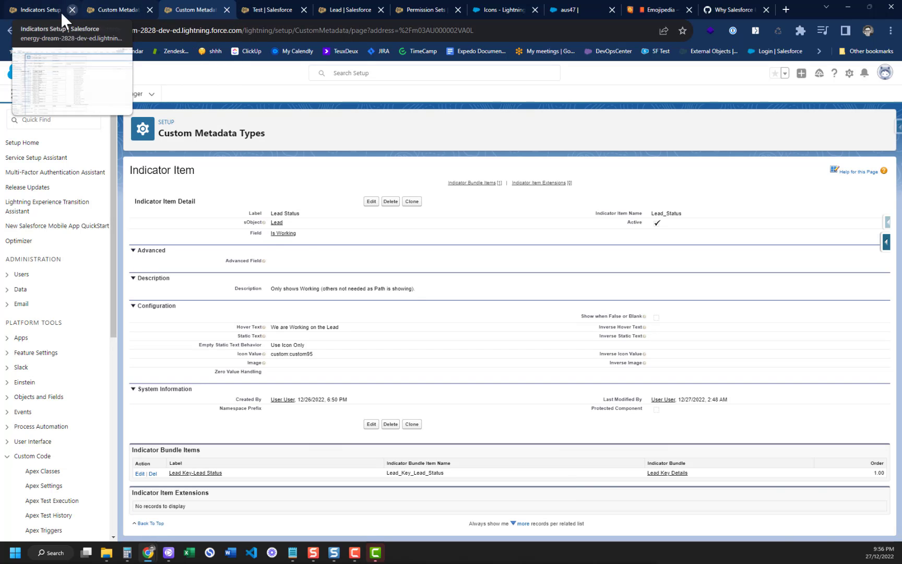
click(270, 10)
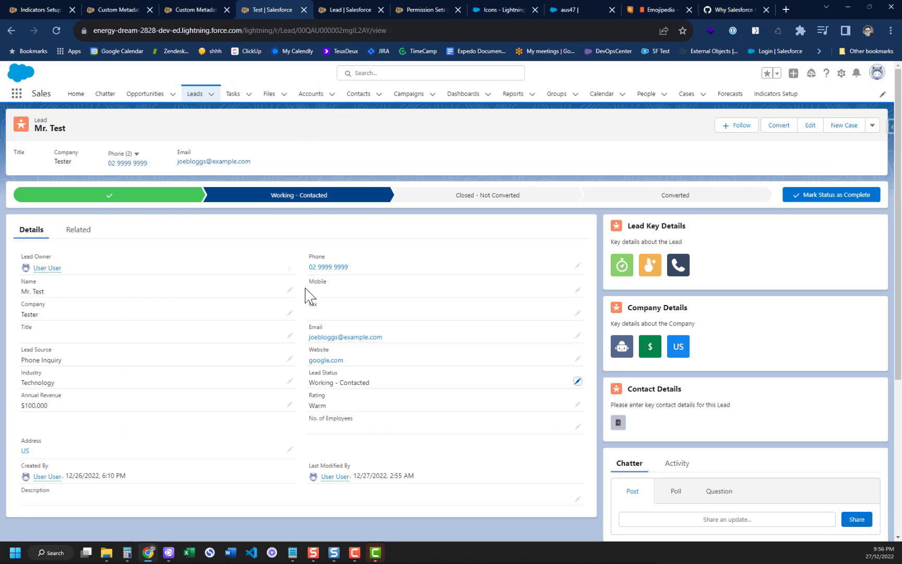
click(194, 97)
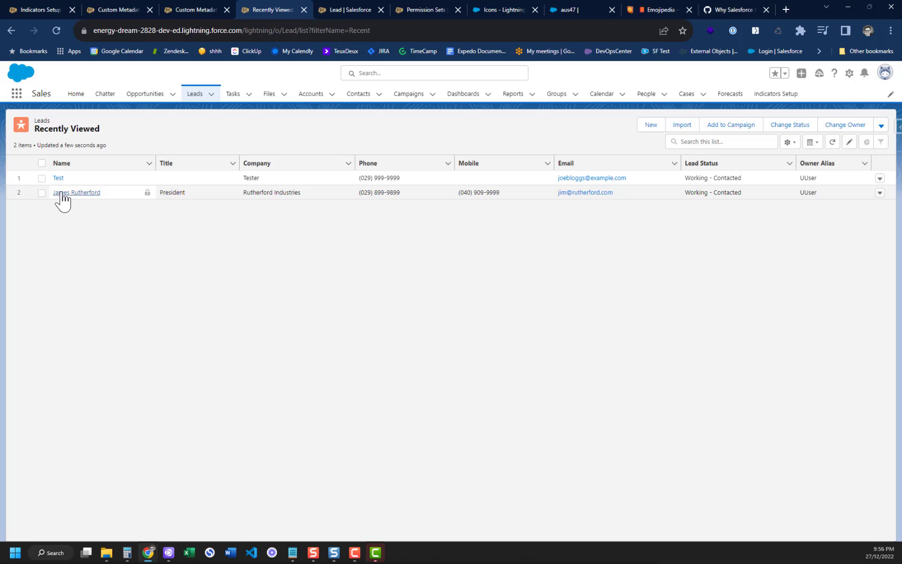
click(57, 178)
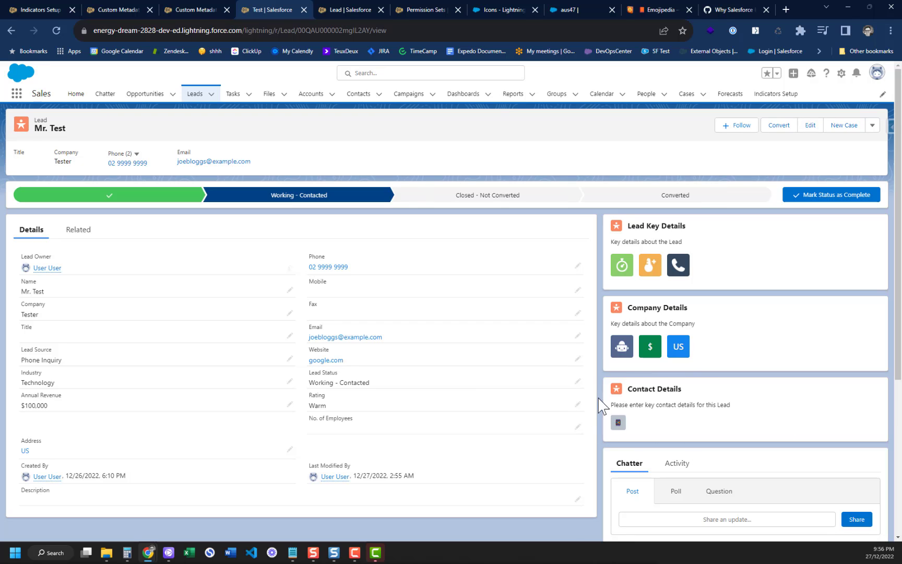
click(841, 74)
click(794, 142)
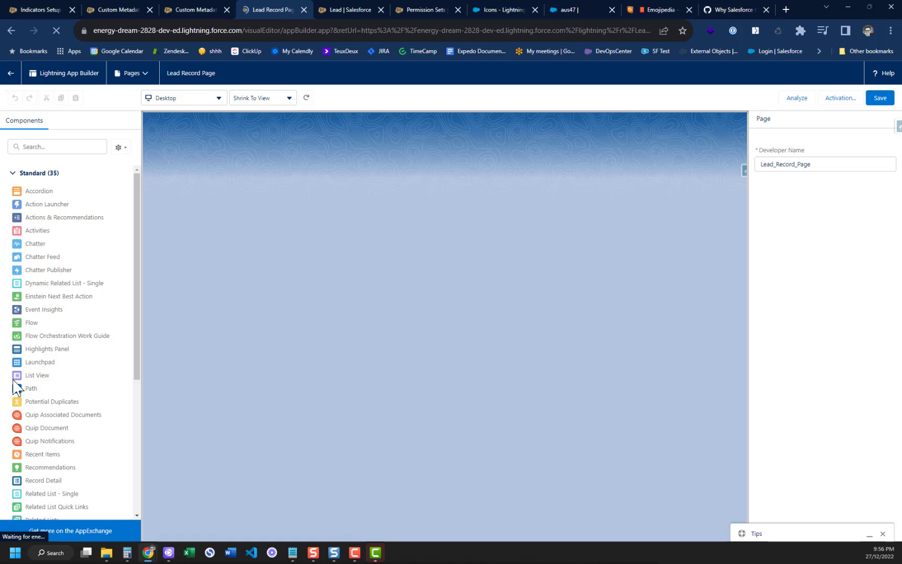
Place an Indicator Bundle component above the Details and Related tabs on the lead page, and remove it again.
scroll(71, 394, down, 4)
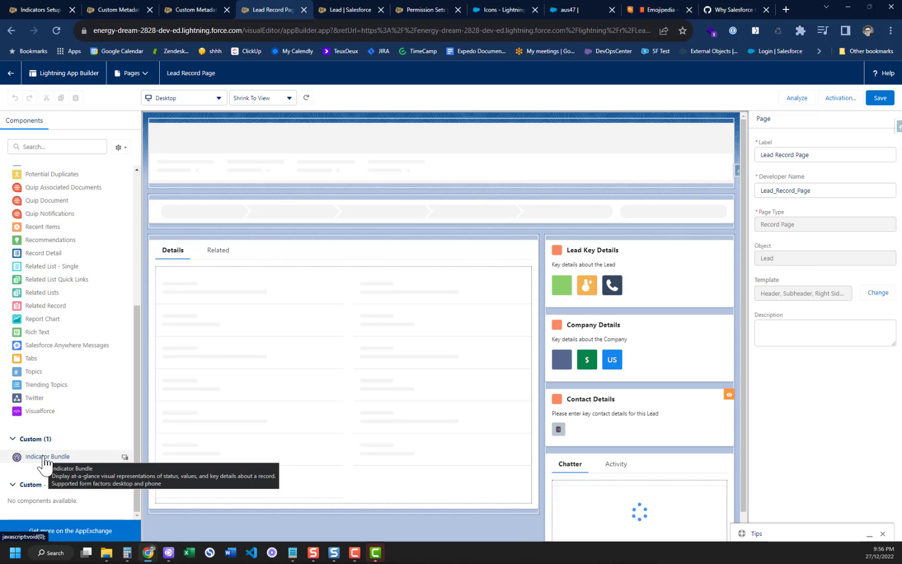
drag(46, 459, 391, 261)
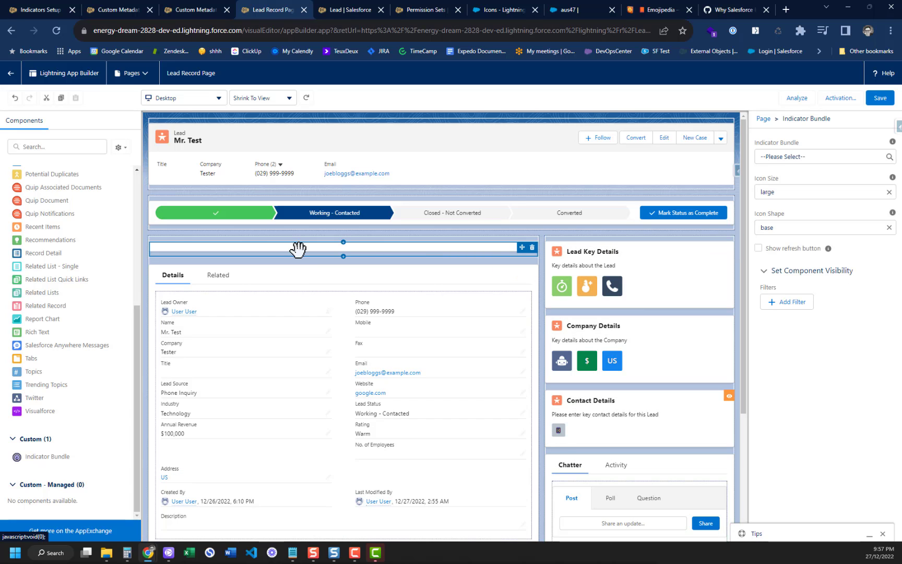
click(532, 247)
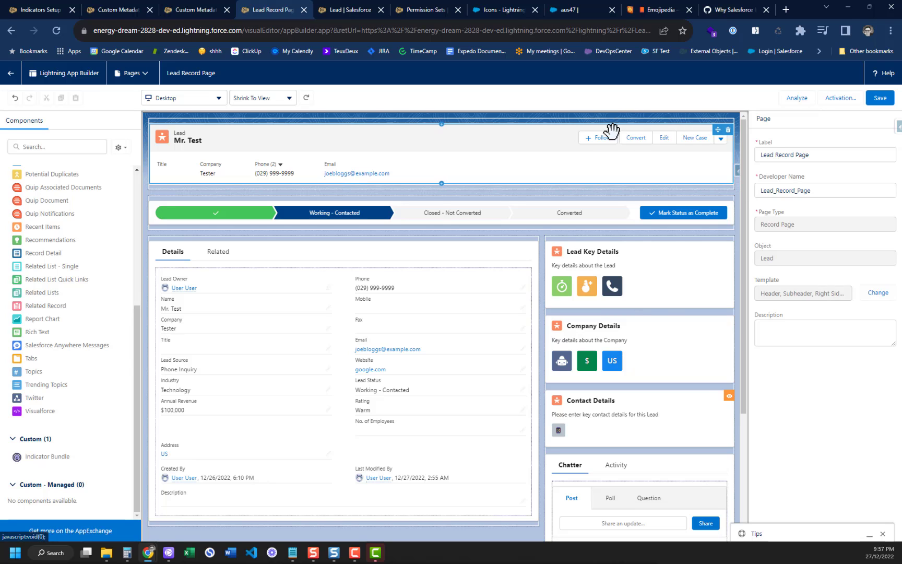
Select the Lead Key Details component on the page and review the indicator bundles available for it.
scroll(650, 391, down, 3)
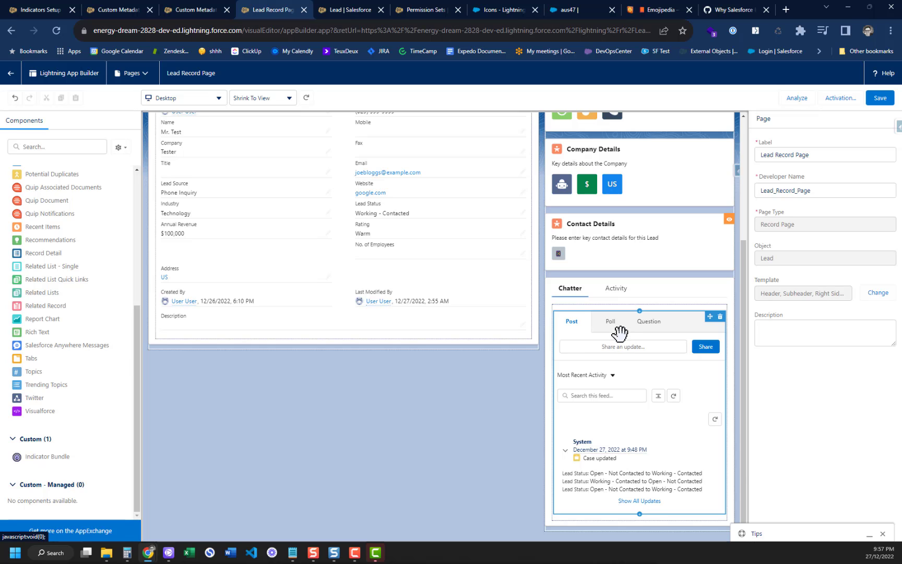
scroll(620, 332, up, 3)
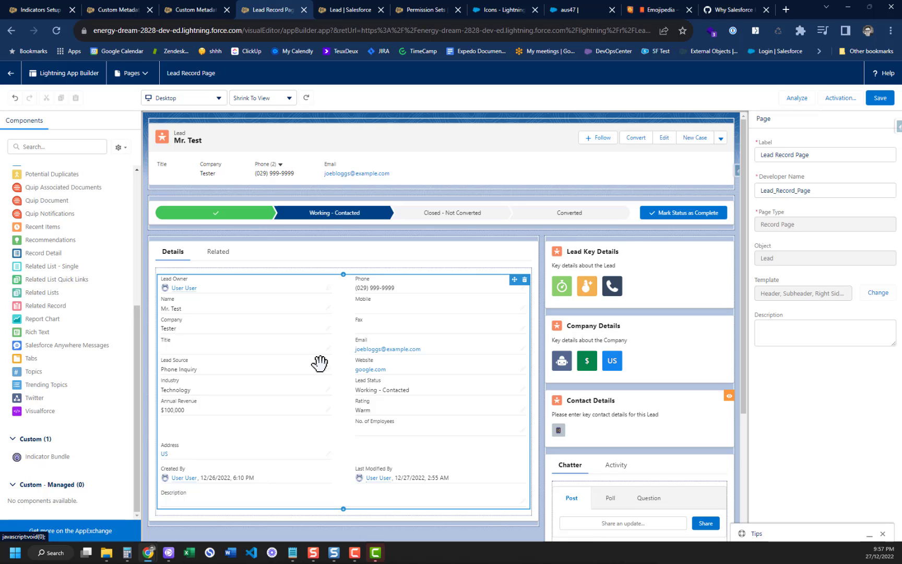
click(620, 252)
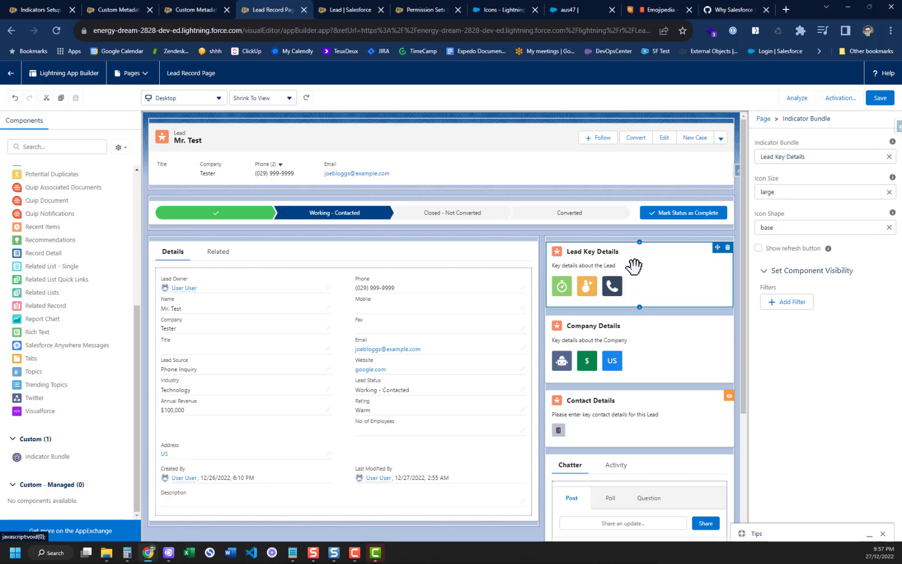
click(809, 155)
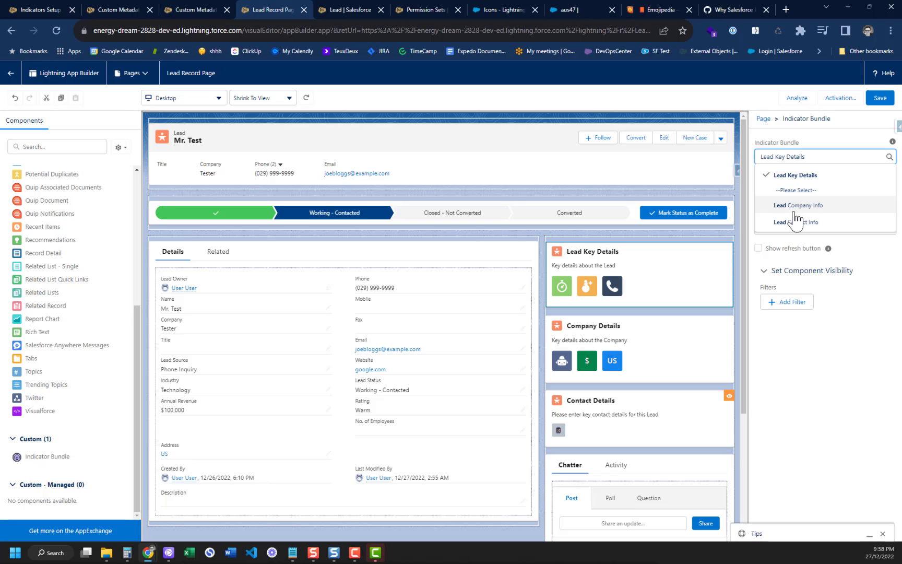
click(873, 310)
Try the medium icon size on the Lead Key Details component, and set it back to large.
click(780, 191)
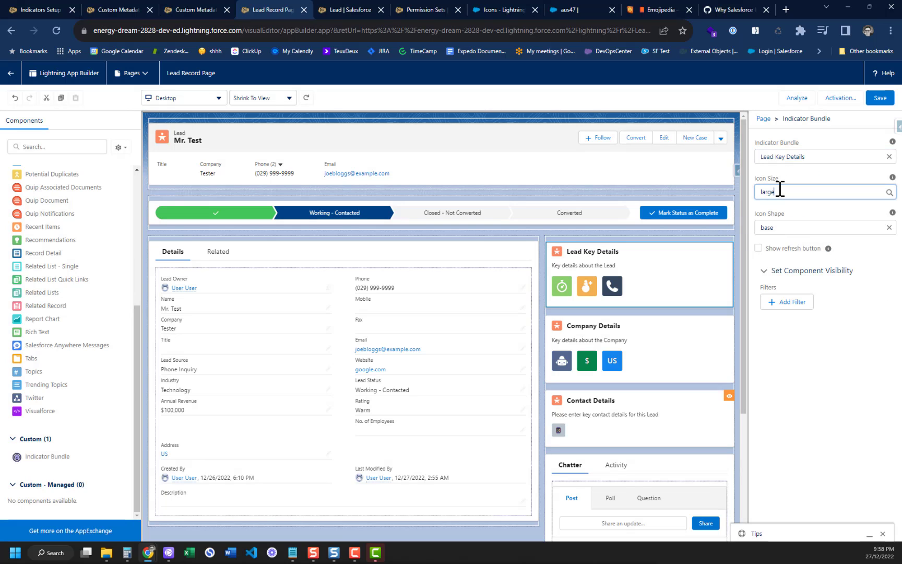
click(778, 230)
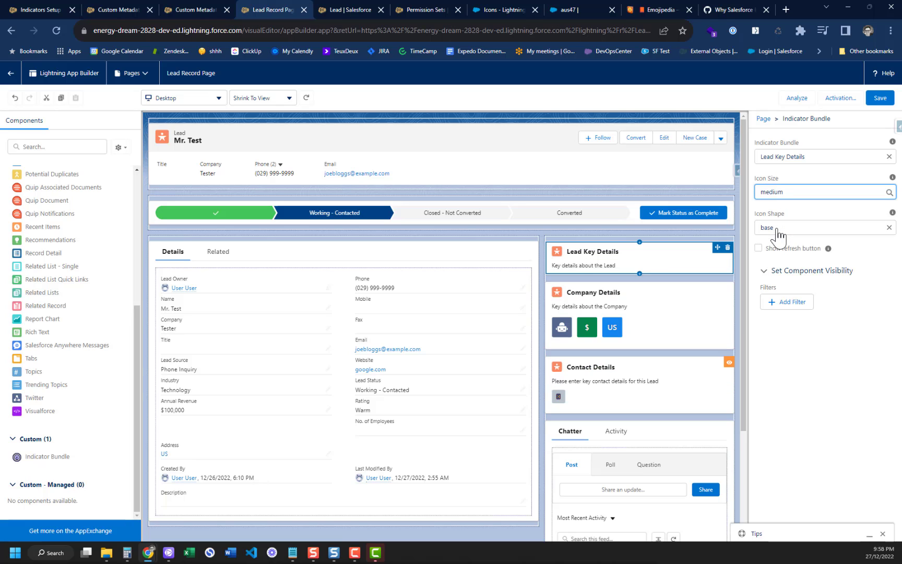
click(784, 191)
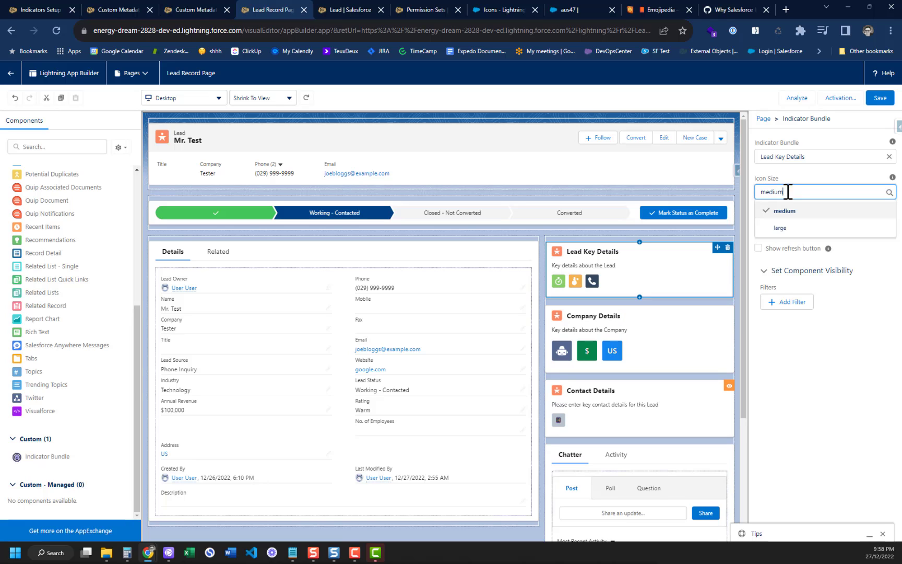
click(783, 228)
Try the circle icon shape on the Lead Key Details component, and set it back to base.
click(784, 228)
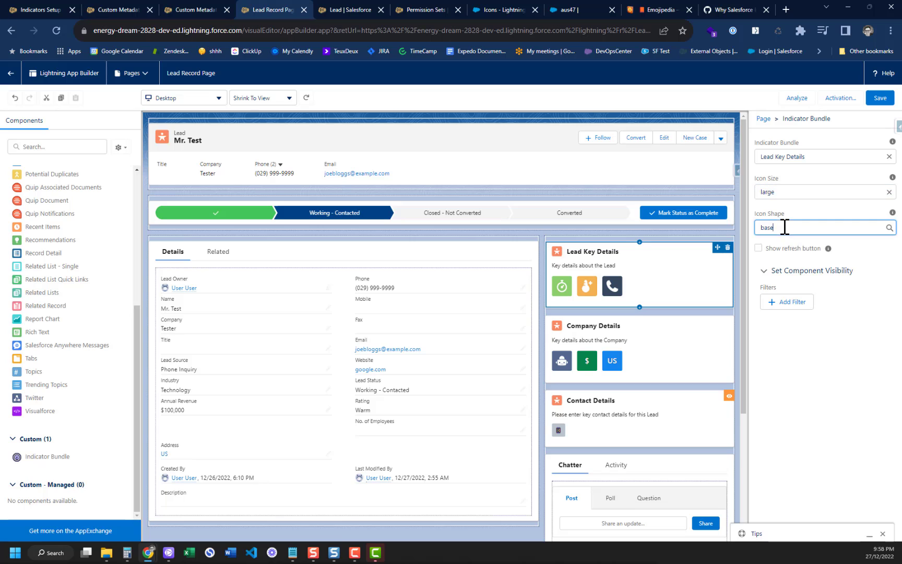
click(781, 264)
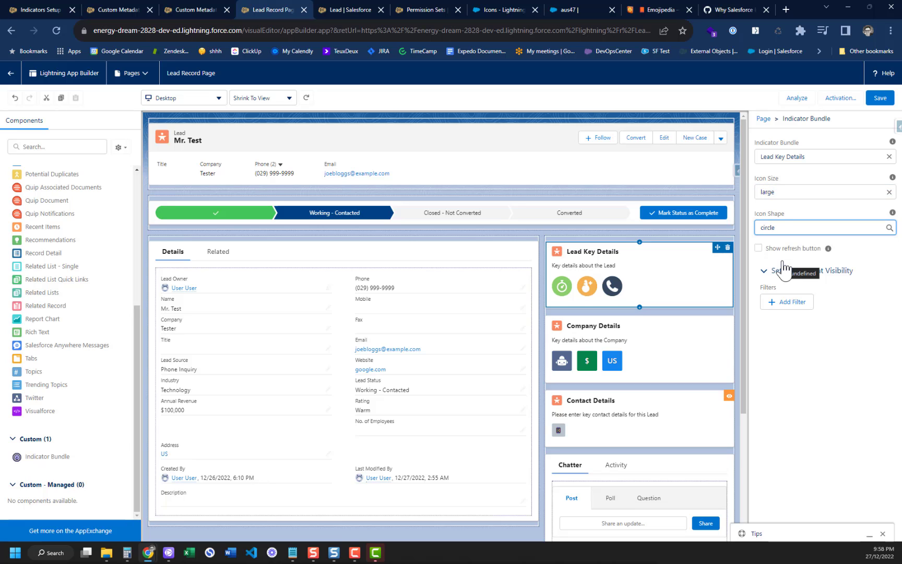
click(783, 228)
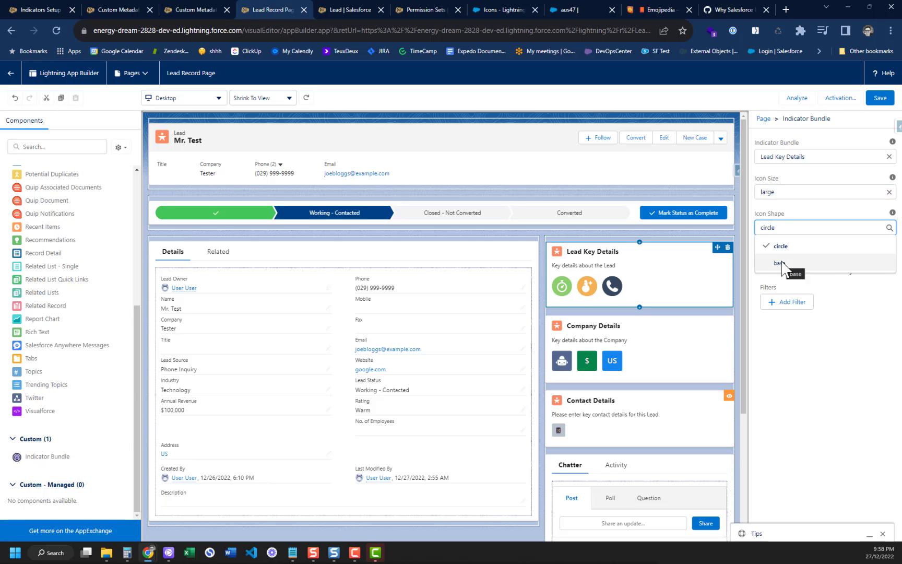
click(777, 262)
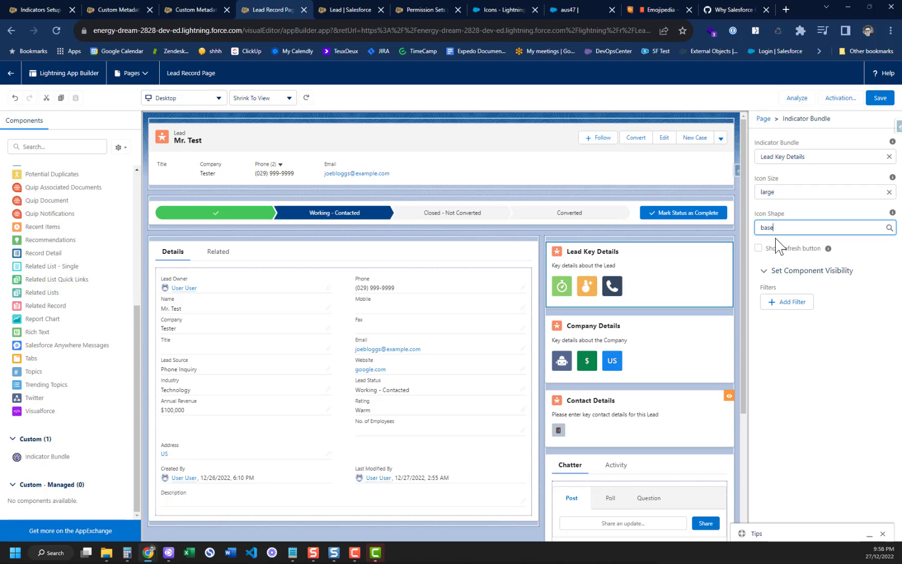
Review the Company Details component's settings and the Contact Details component's settings and visibility filters.
click(631, 351)
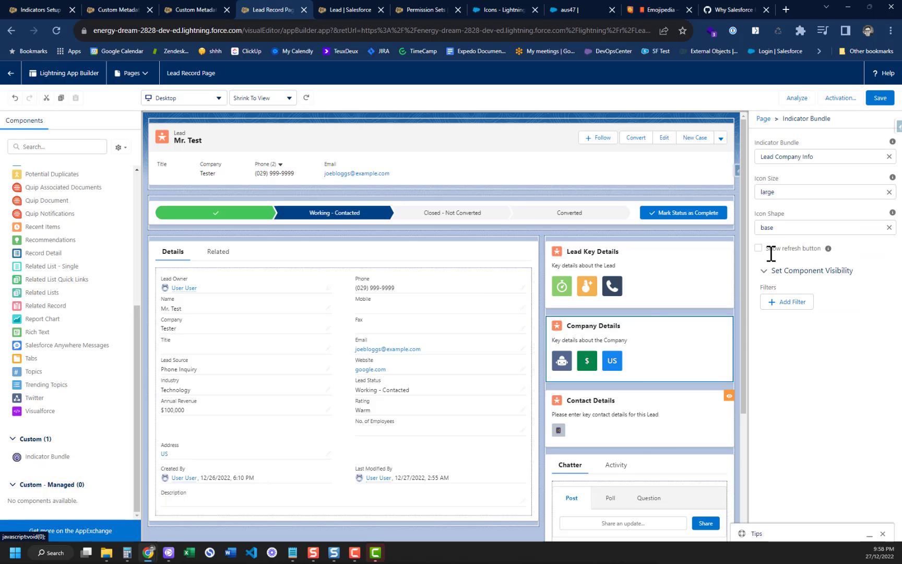
click(644, 429)
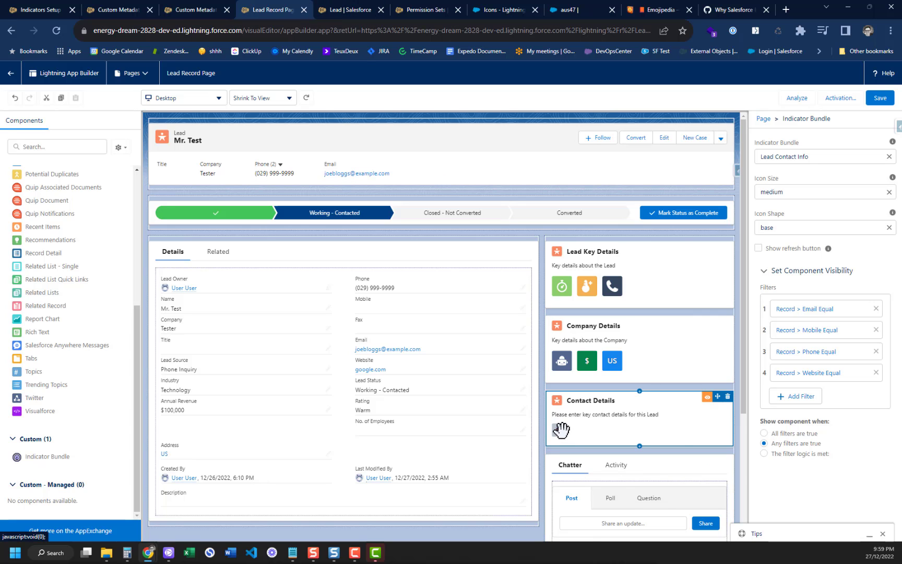
Review the indicator bundles, indicator items and bundle items listed on the Indicators Setup page.
click(58, 11)
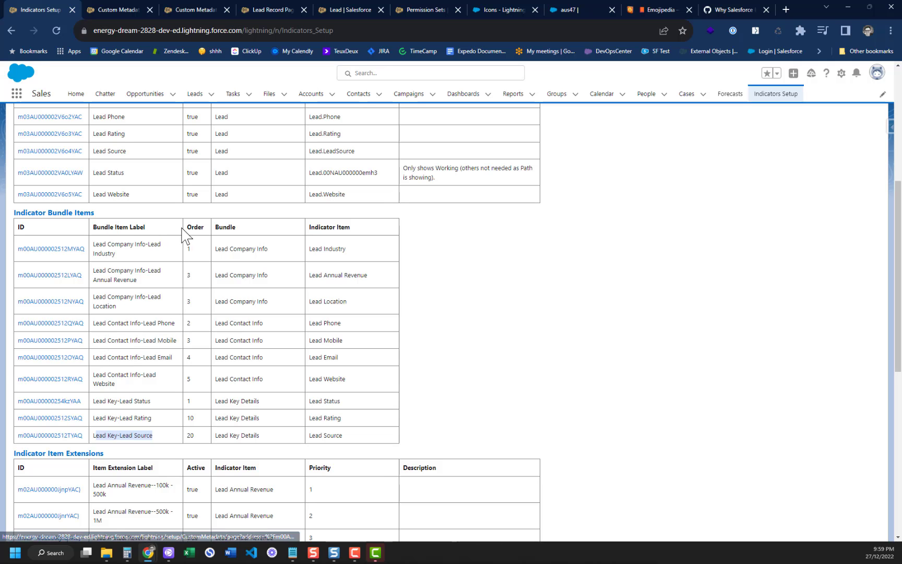
scroll(184, 339, up, 5)
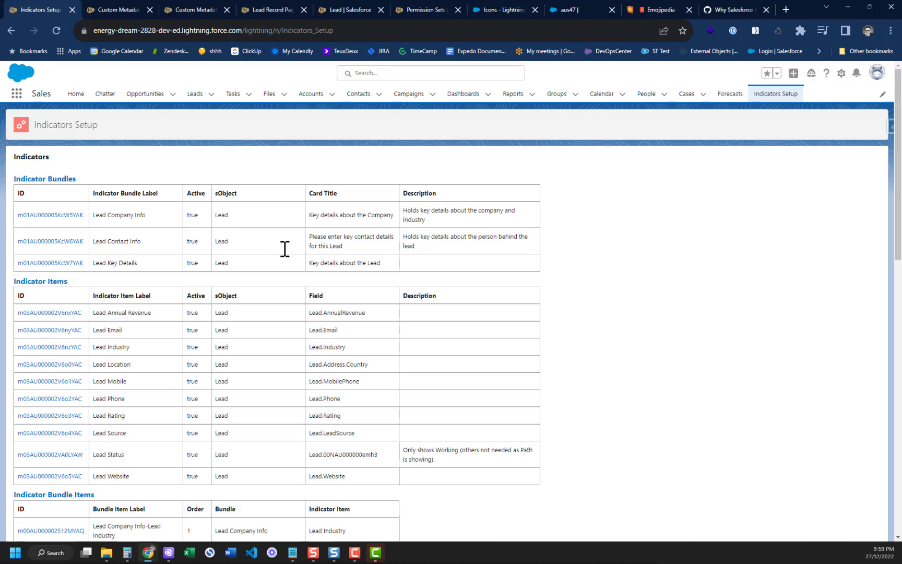
scroll(307, 257, down, 5)
scroll(308, 256, up, 5)
scroll(336, 436, down, 5)
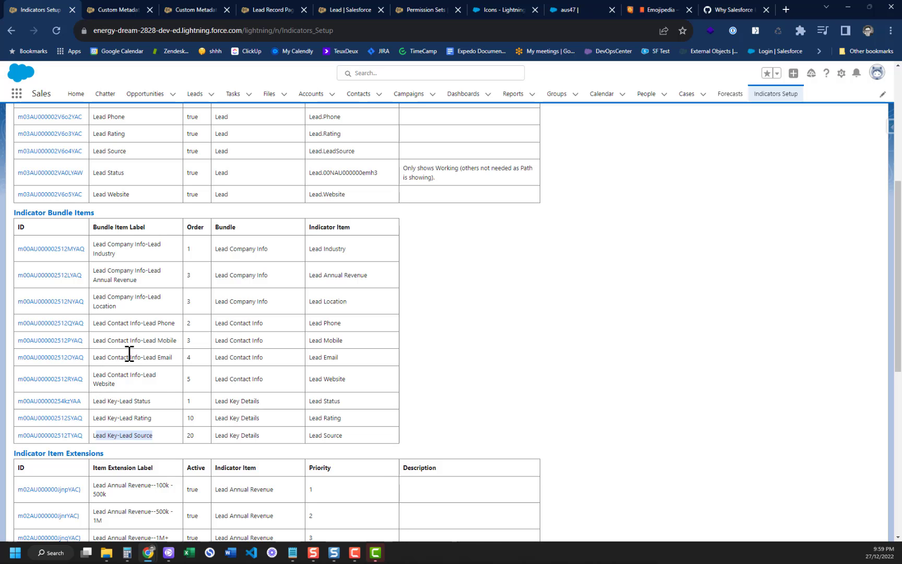
scroll(133, 355, up, 5)
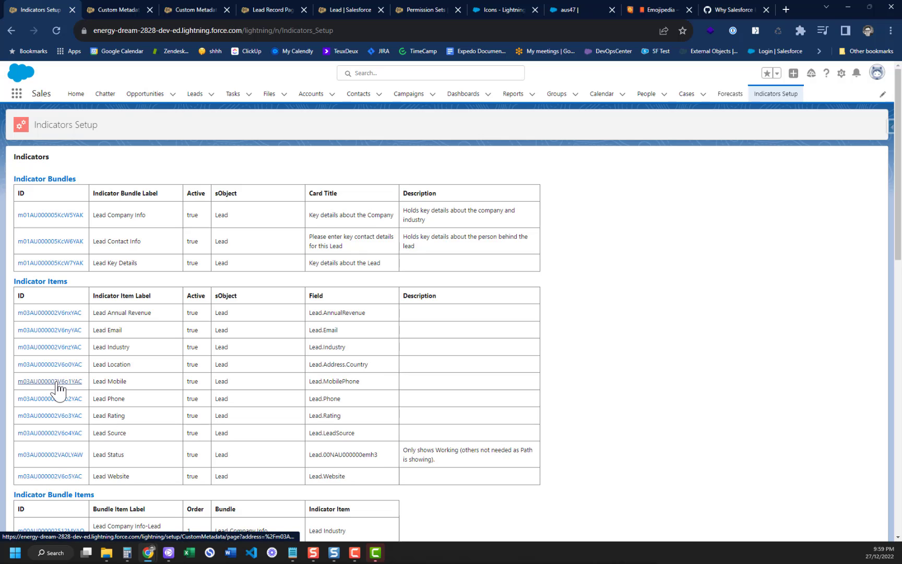
Open the Lead Mobile indicator item and compare its blank-value settings with the Contact Details component on the lead page.
drag(58, 386, 61, 389)
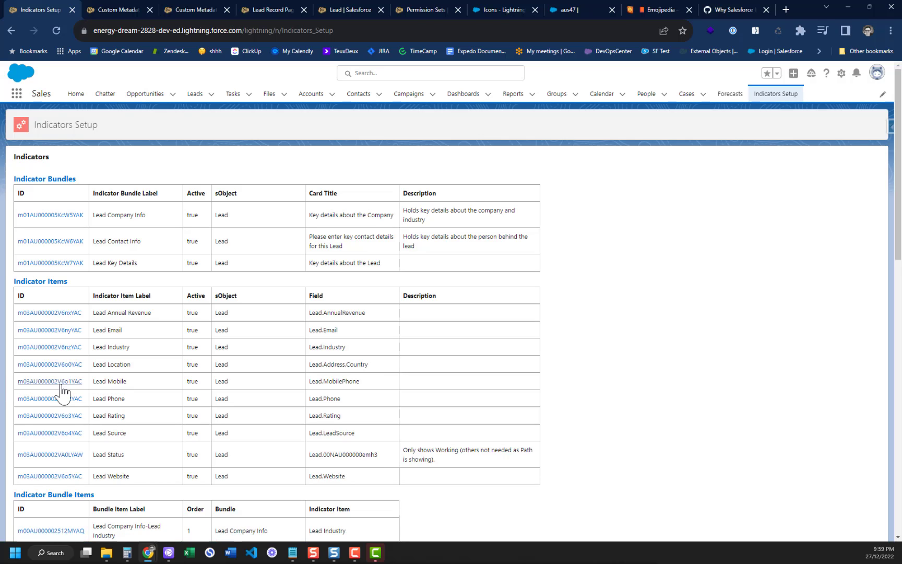
click(62, 389)
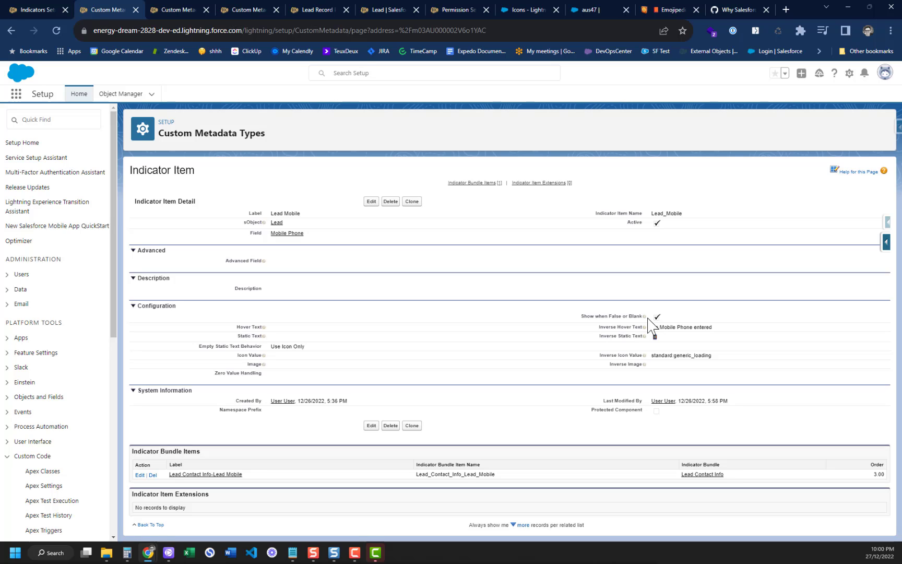
mouse_move(645, 317)
click(308, 7)
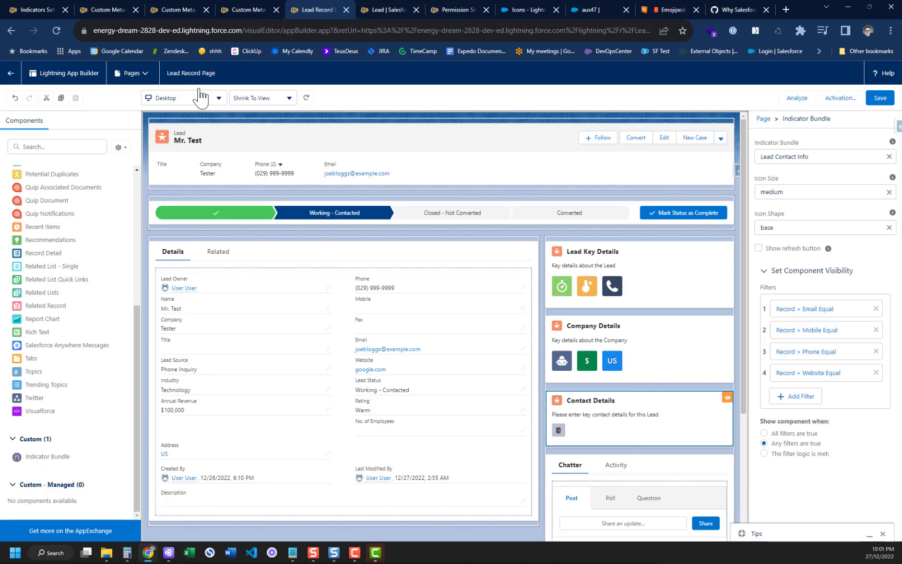
click(104, 11)
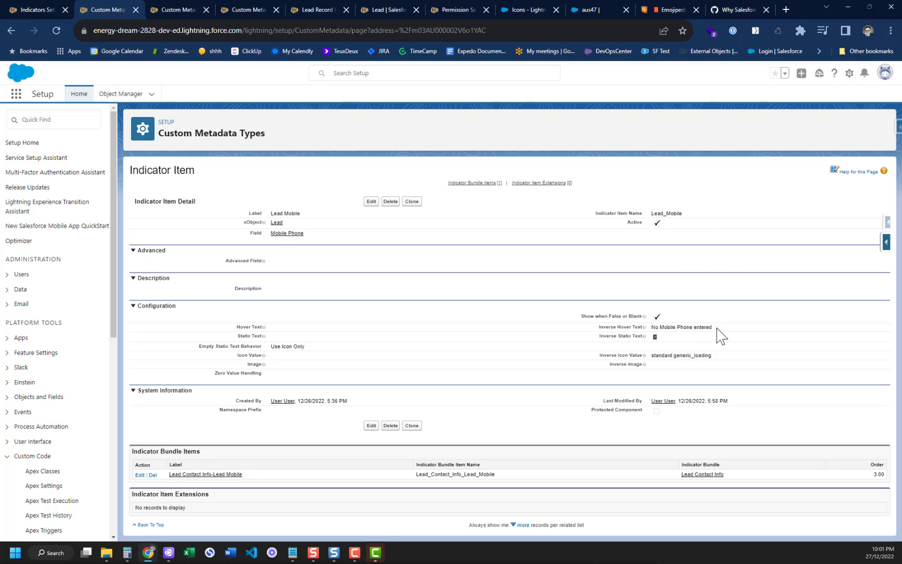
Copy the emoji from the Lead Mobile item's Inverse Static Text and search the web for it in a new tab.
double_click(656, 337)
key(ctrl+c)
click(785, 10)
key(ctrl+v)
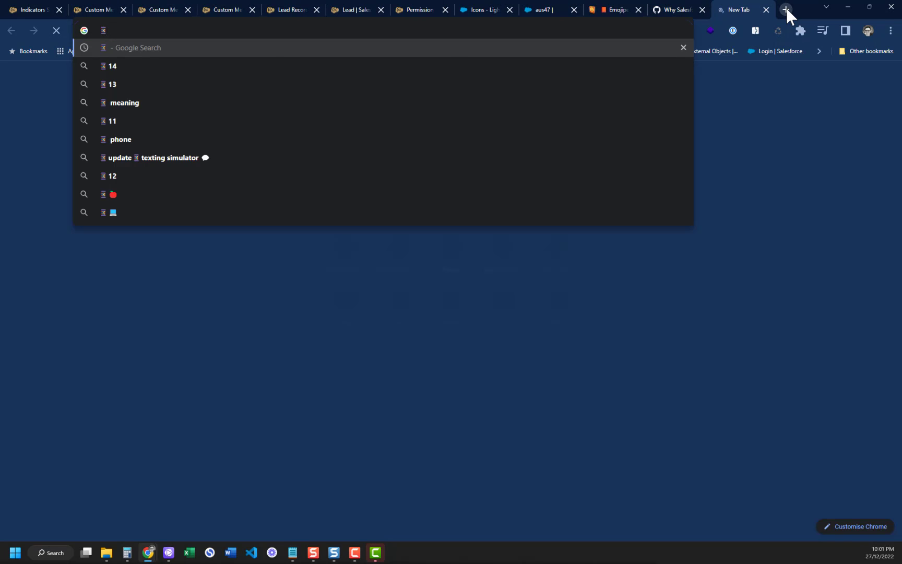
key(Return)
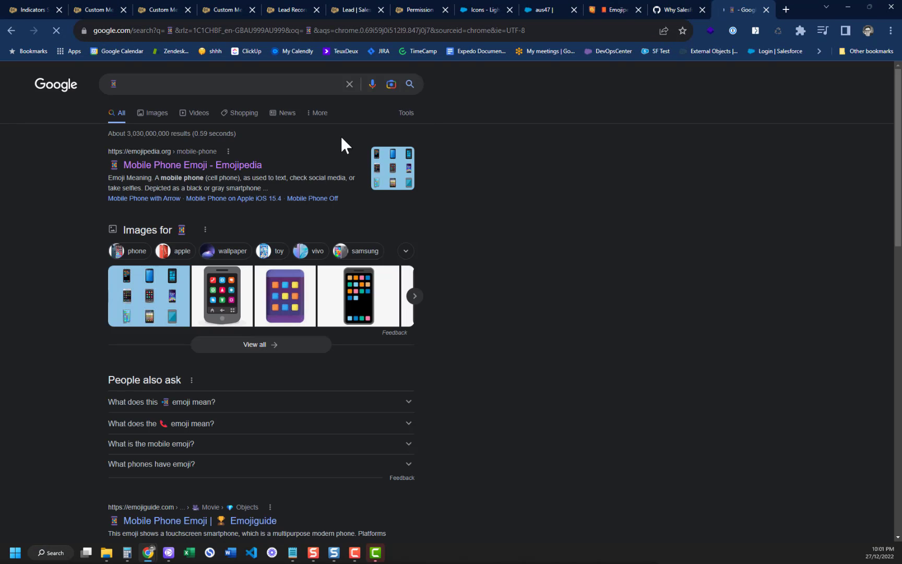
Open Emojipedia's Mobile Phone emoji page and examine how the different vendors draw the emoji.
click(201, 174)
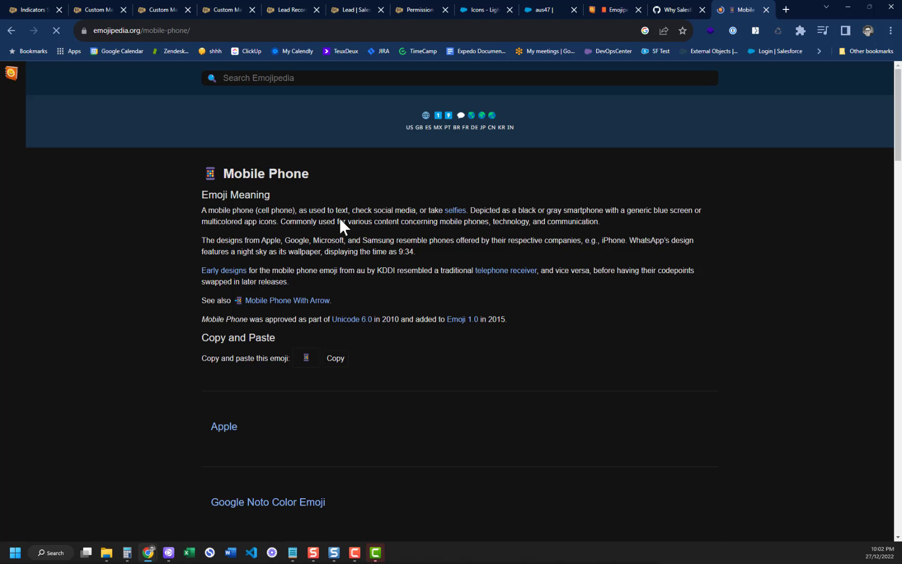
scroll(339, 218, down, 5)
scroll(341, 219, down, 5)
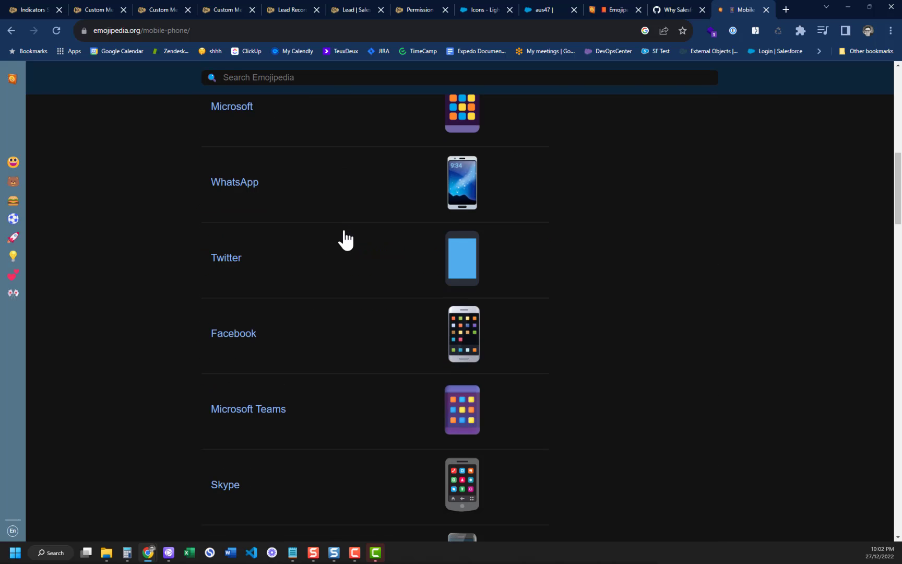
scroll(365, 279, up, 5)
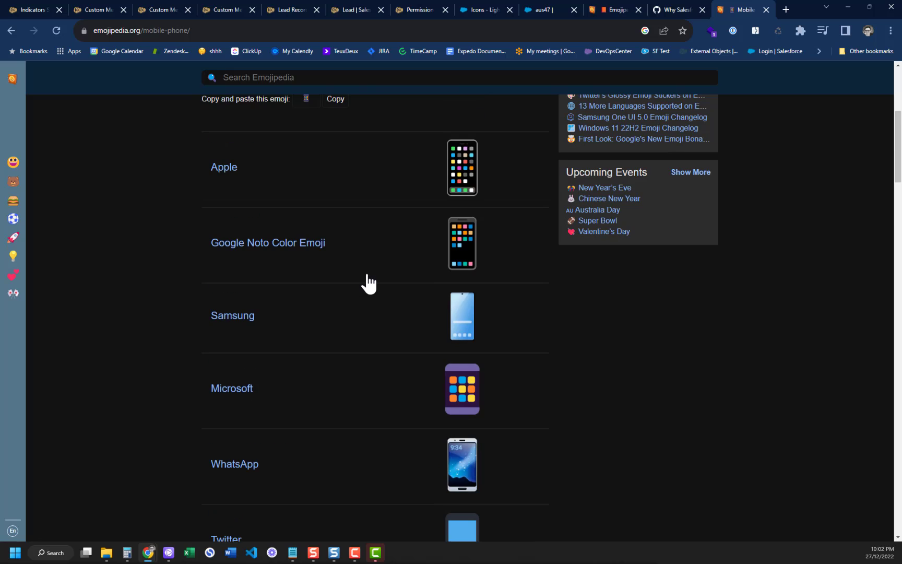
scroll(358, 277, up, 5)
scroll(359, 274, down, 5)
scroll(360, 270, down, 20)
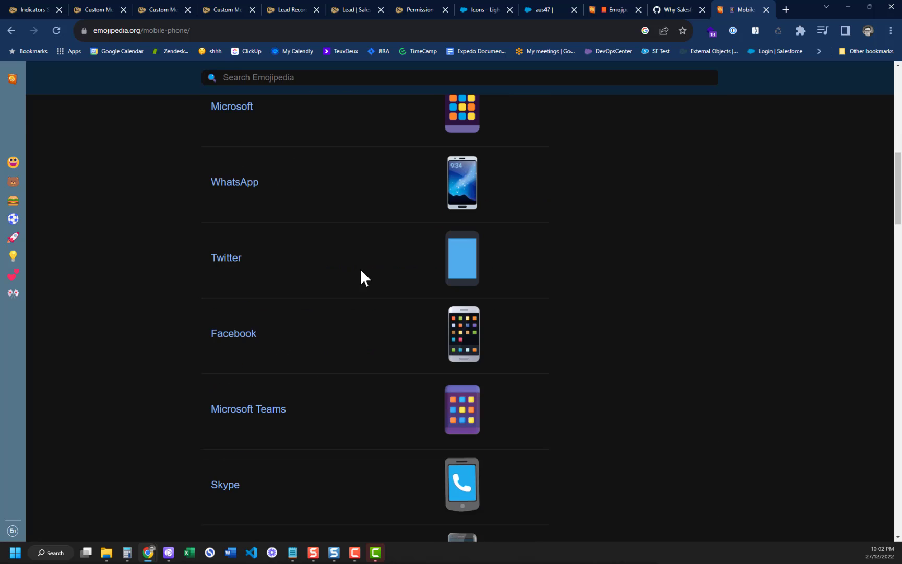
Look through the rest of the Mobile Phone emoji page, including its vendor designs, meaning, codepoint and shortcodes.
scroll(362, 279, down, 8)
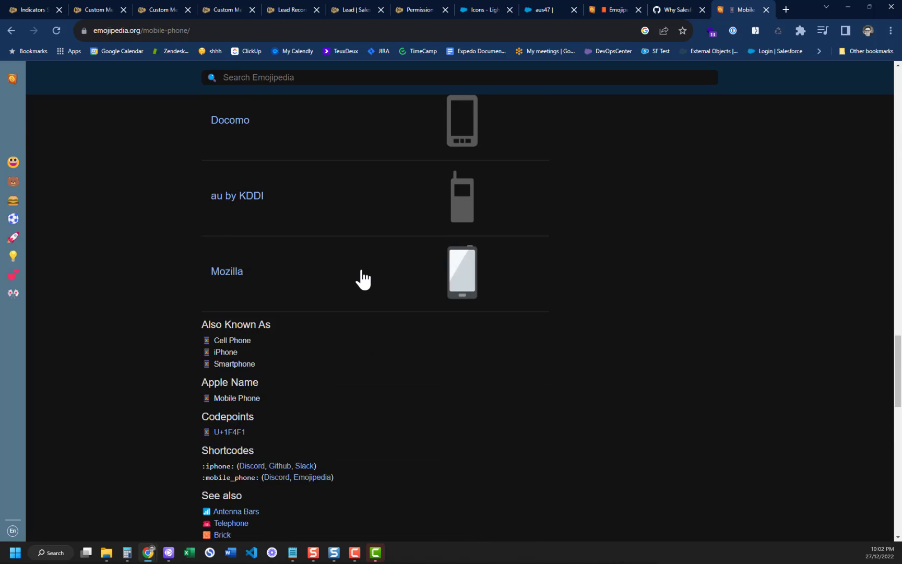
scroll(362, 279, up, 20)
scroll(363, 278, up, 5)
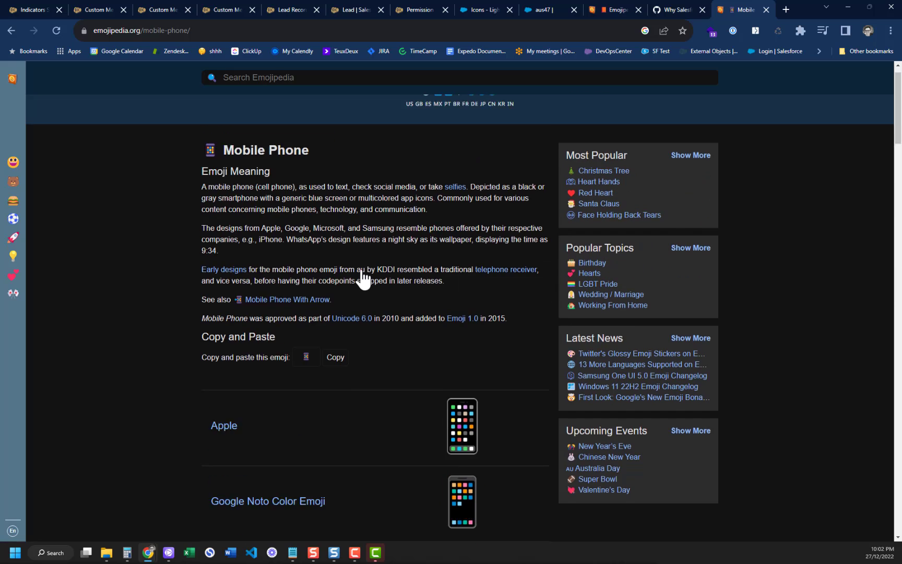
scroll(364, 278, down, 10)
Return to the Lead Mobile indicator item and inspect its Inverse Static Text and Inverse Icon Value.
click(153, 8)
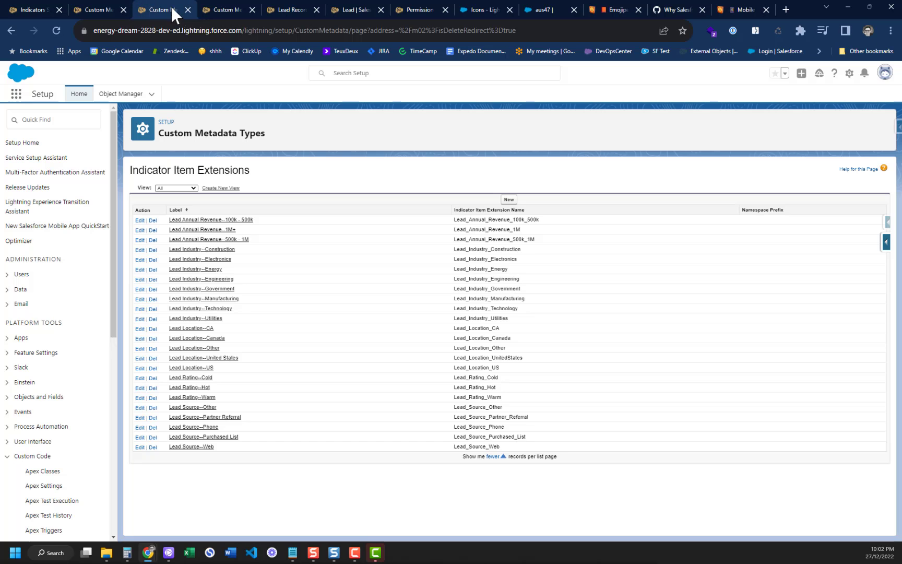
click(268, 9)
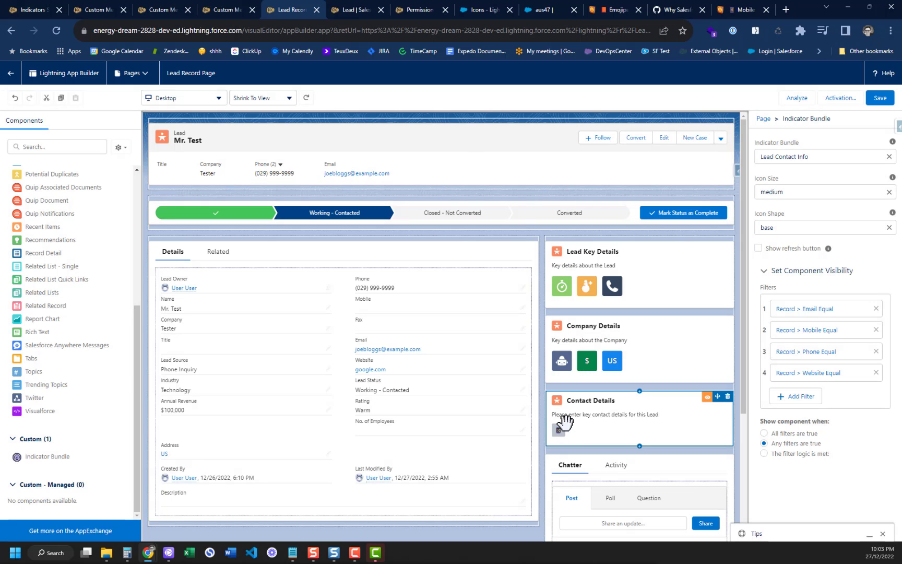
click(144, 6)
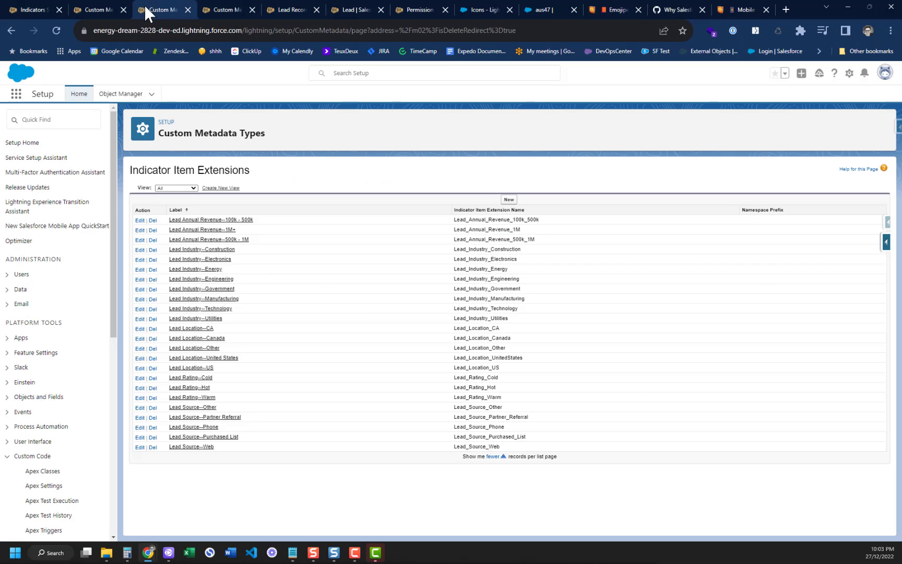
click(102, 7)
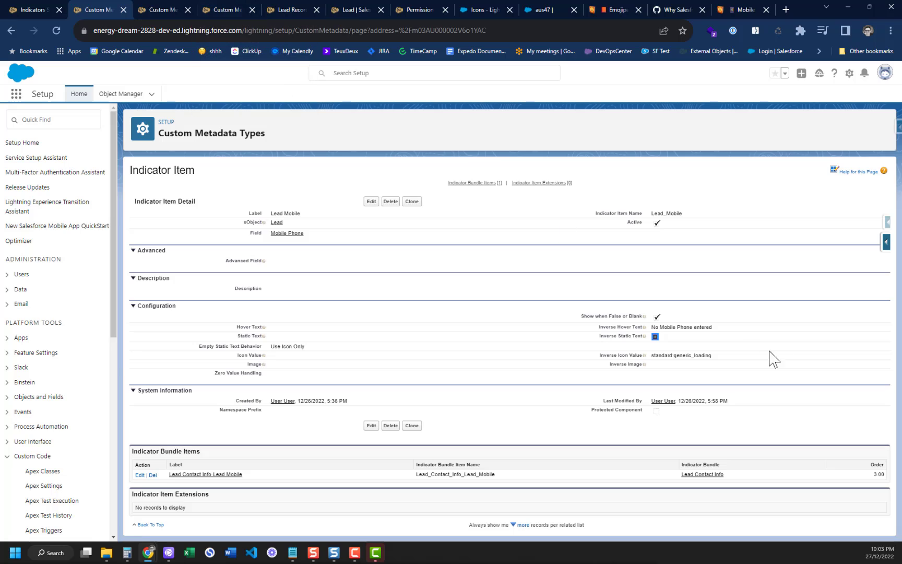
double_click(655, 336)
triple_click(659, 355)
Find the generic_loading icon among the standard icons on the Lightning Design System Icons page.
click(473, 9)
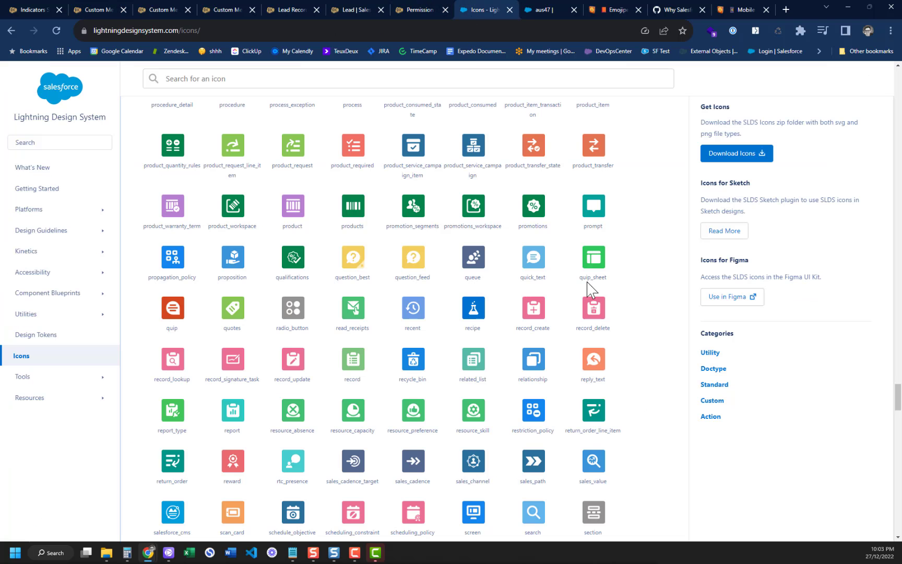
scroll(415, 290, up, 20)
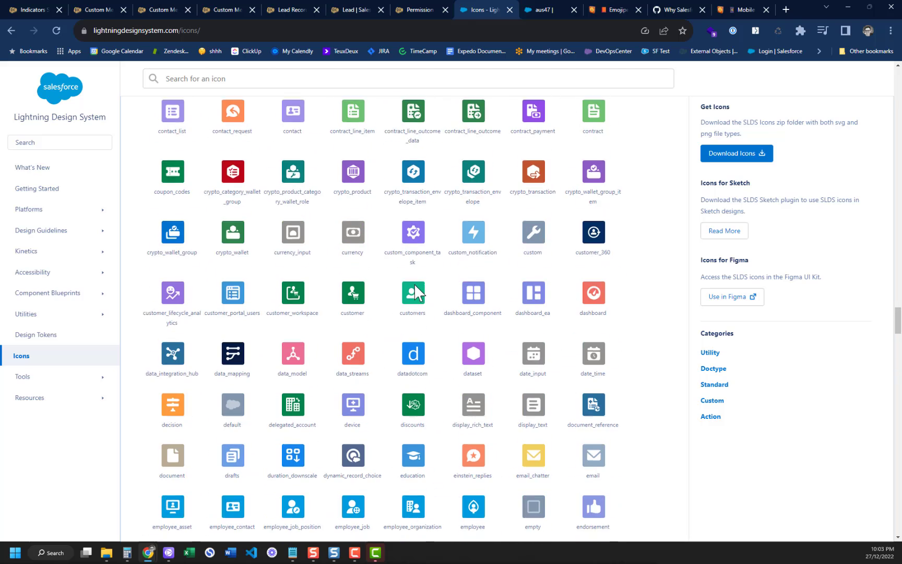
scroll(416, 290, up, 10)
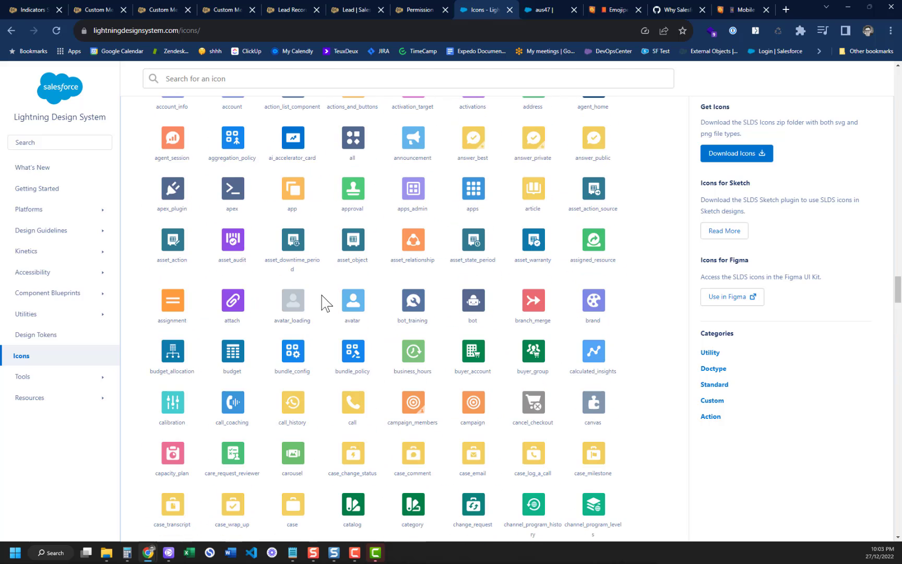
scroll(315, 301, up, 2)
scroll(342, 328, down, 15)
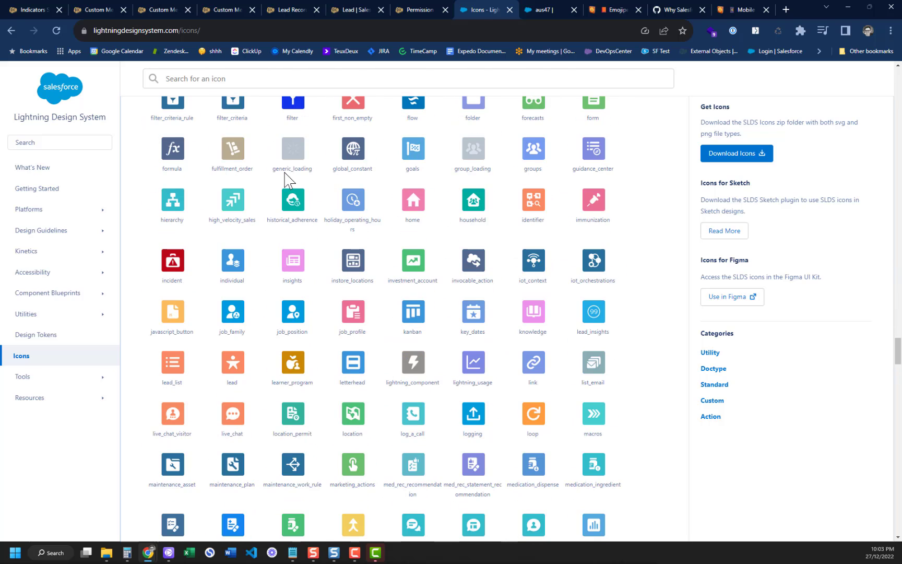
double_click(286, 167)
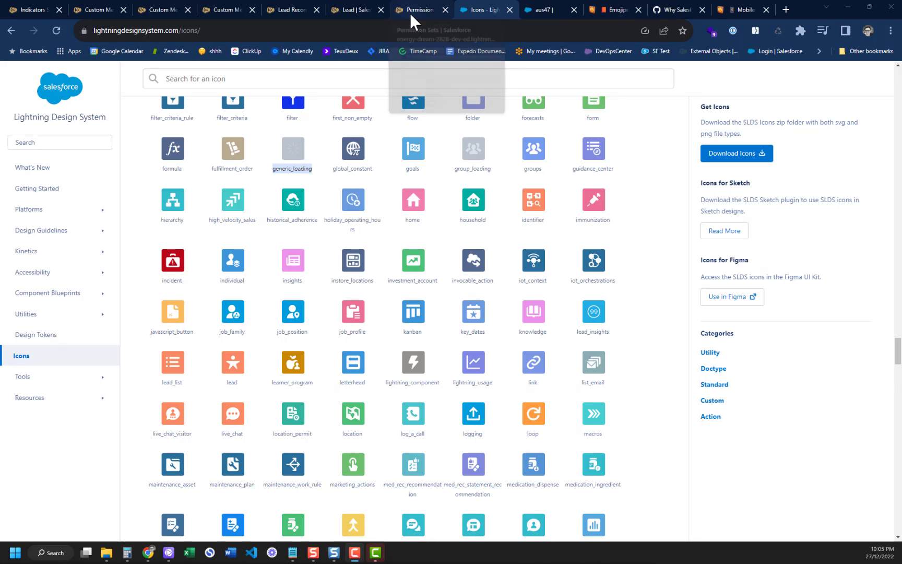
Revisit the Lead Mobile item's Inverse Icon Value and compare it with the icon in the Lightning Design System library.
click(159, 12)
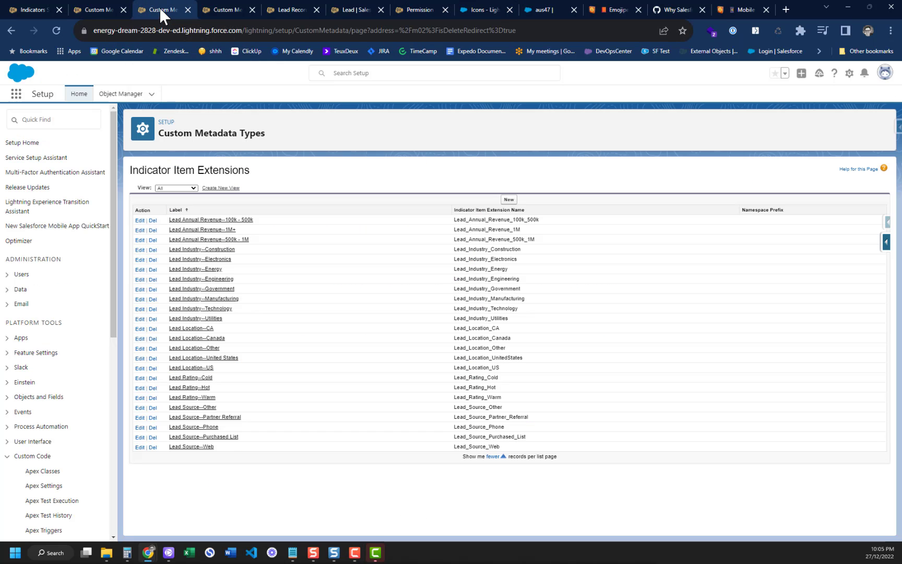
click(227, 9)
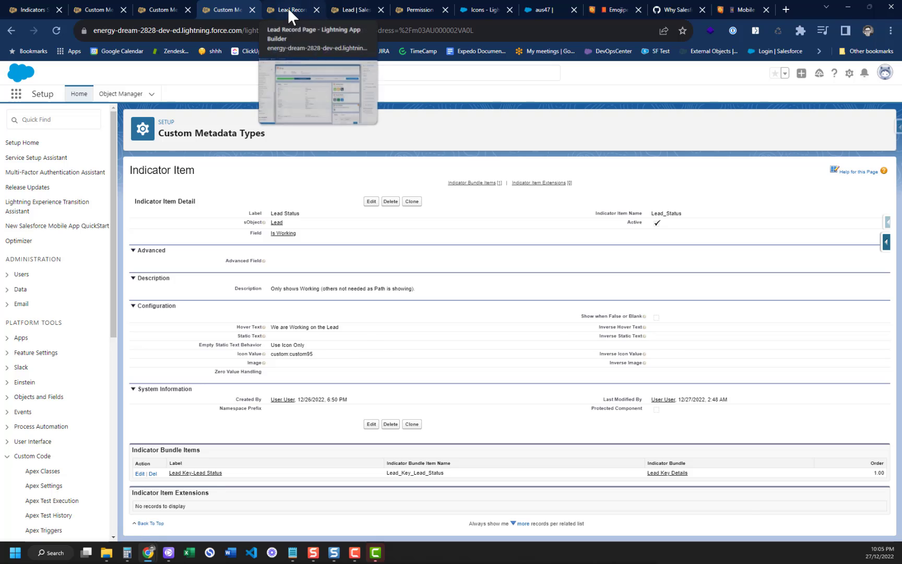
click(287, 10)
click(91, 17)
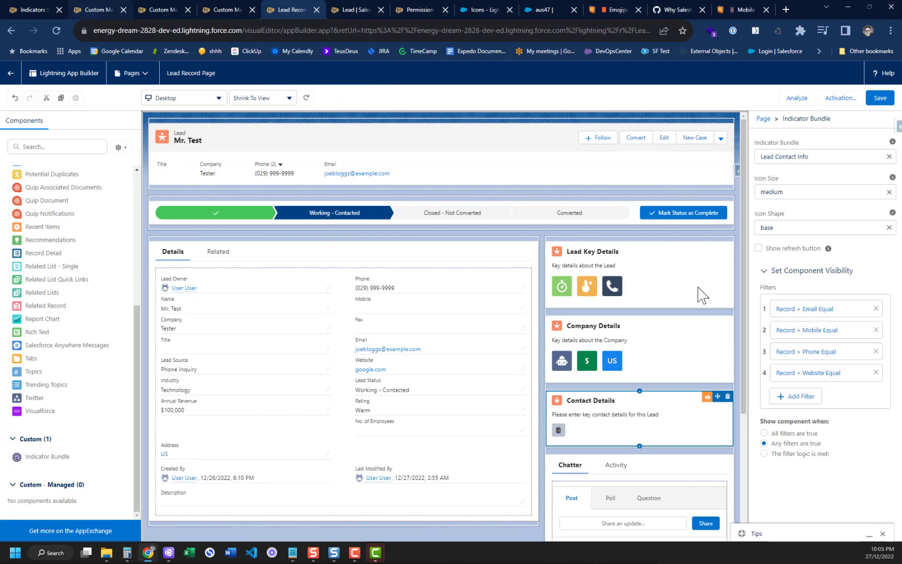
drag(659, 338, 724, 361)
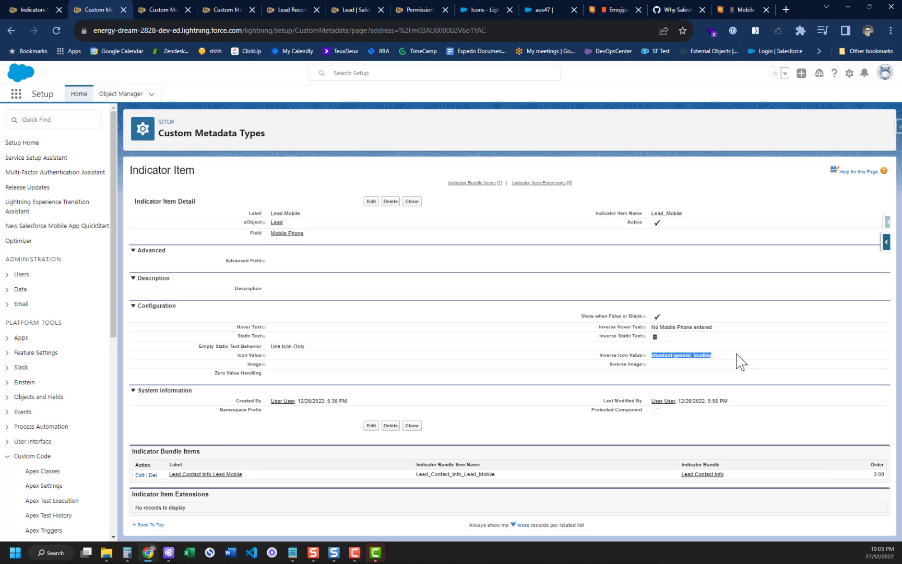
click(493, 6)
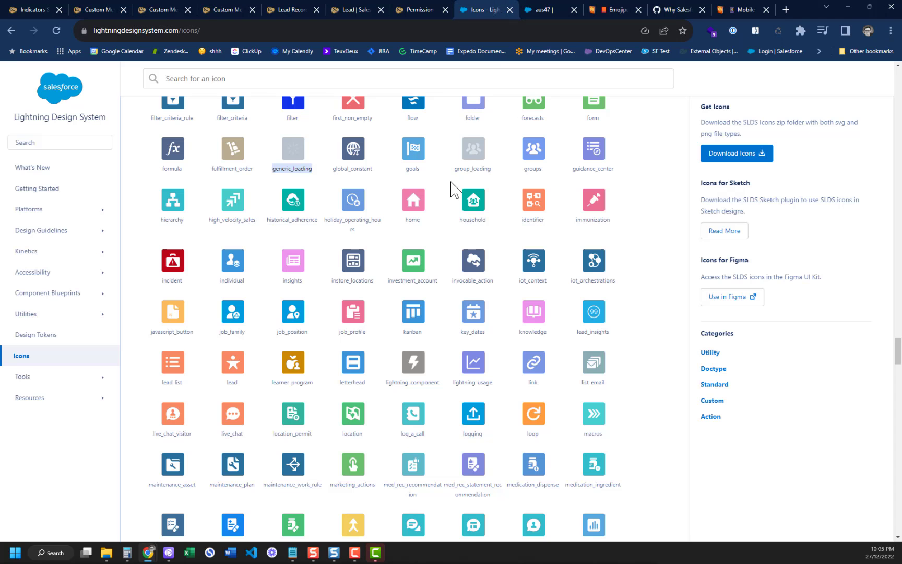
Switch to the App Launcher Logos page and reload it from login.salesforce.com/logos.
click(540, 8)
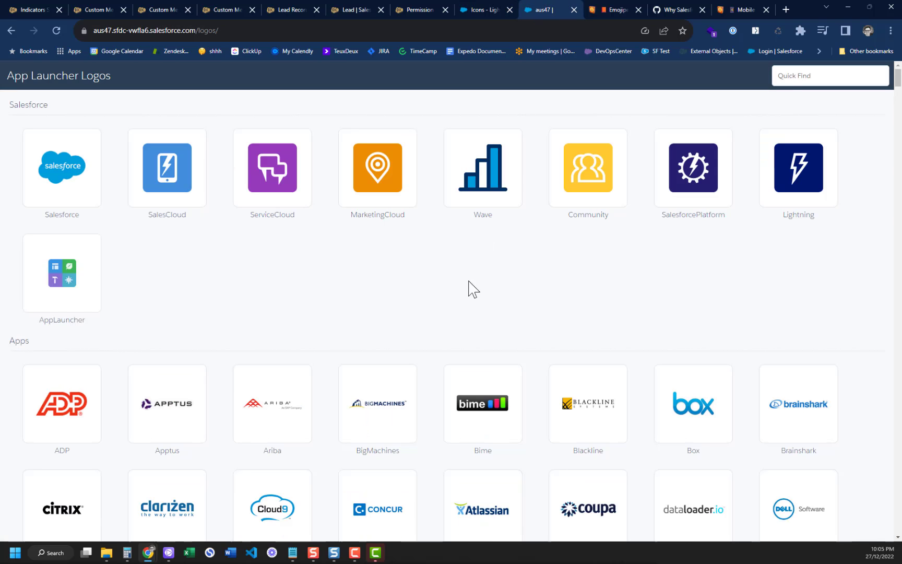
scroll(157, 125, down, 5)
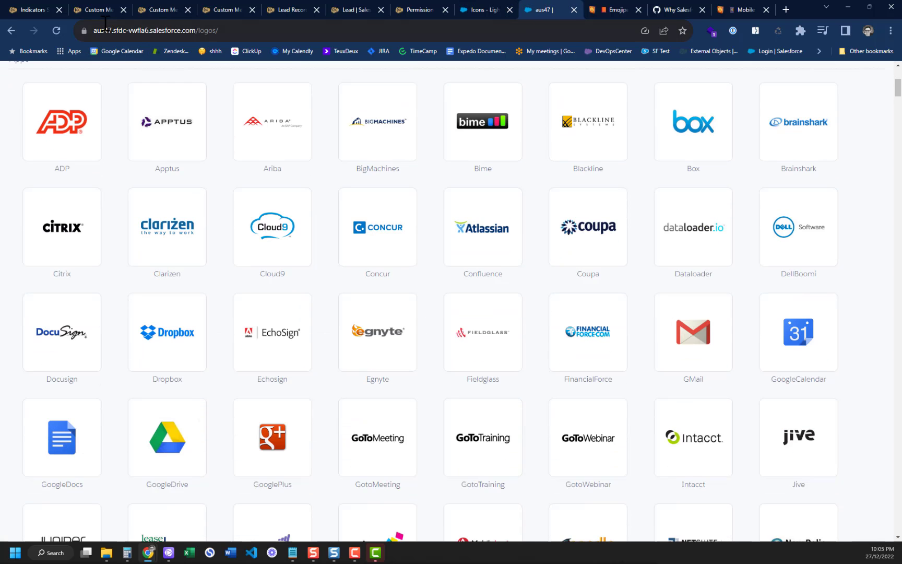
click(103, 29)
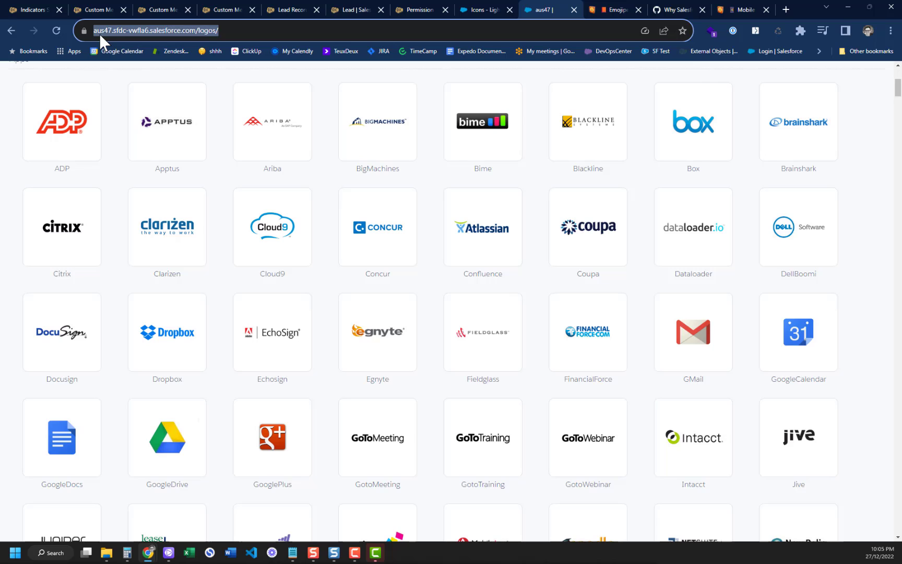
text(login.salesforce.com/lo)
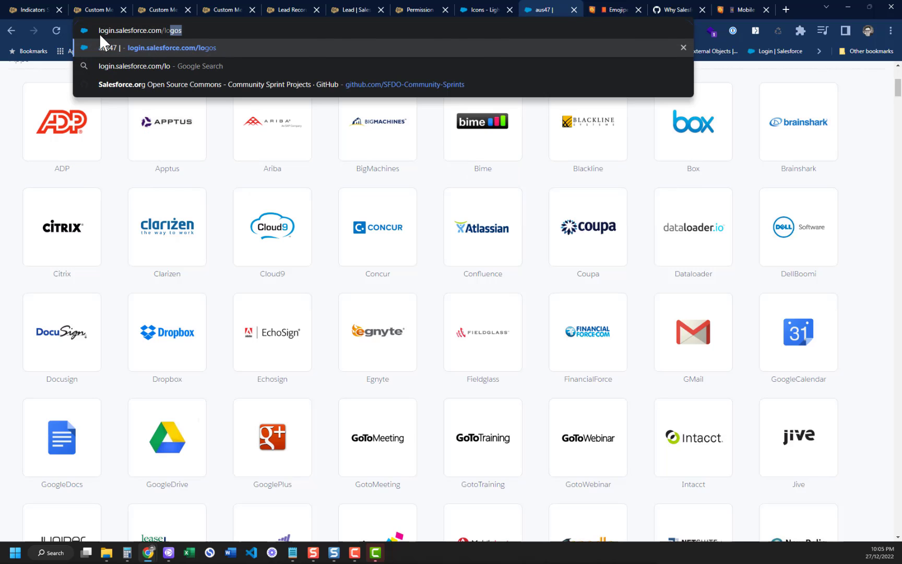
key(Return)
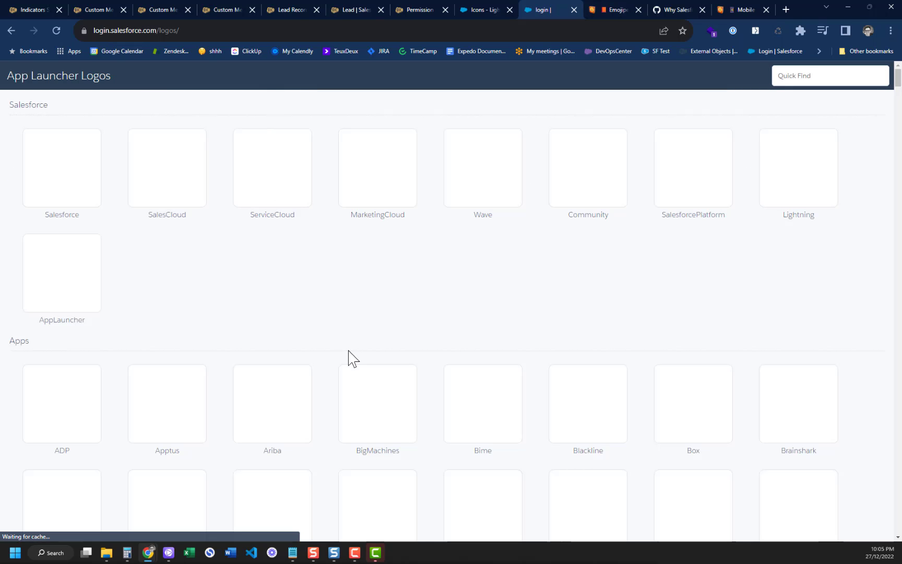
Open the People Grey custom logo's details, highlight its Logo URL and dismiss the details.
scroll(349, 355, down, 15)
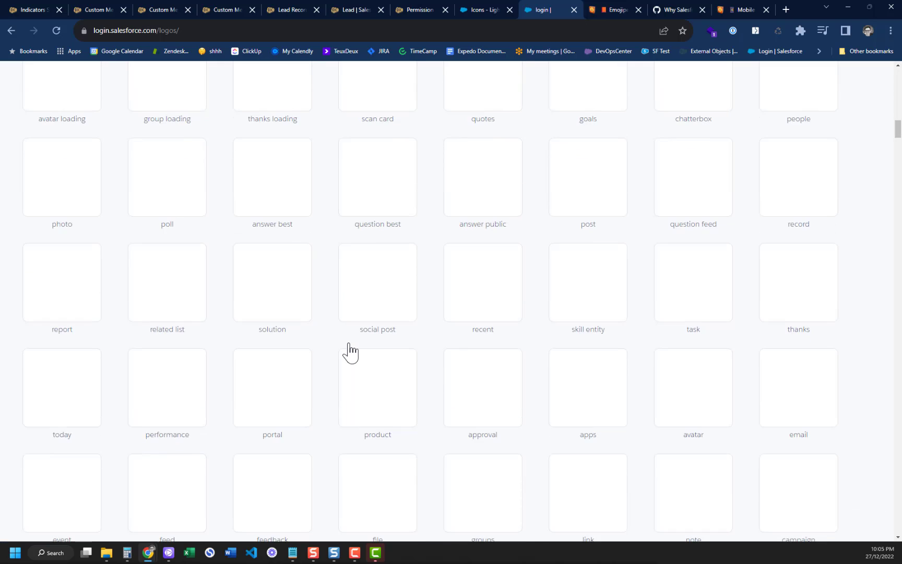
scroll(350, 353, down, 15)
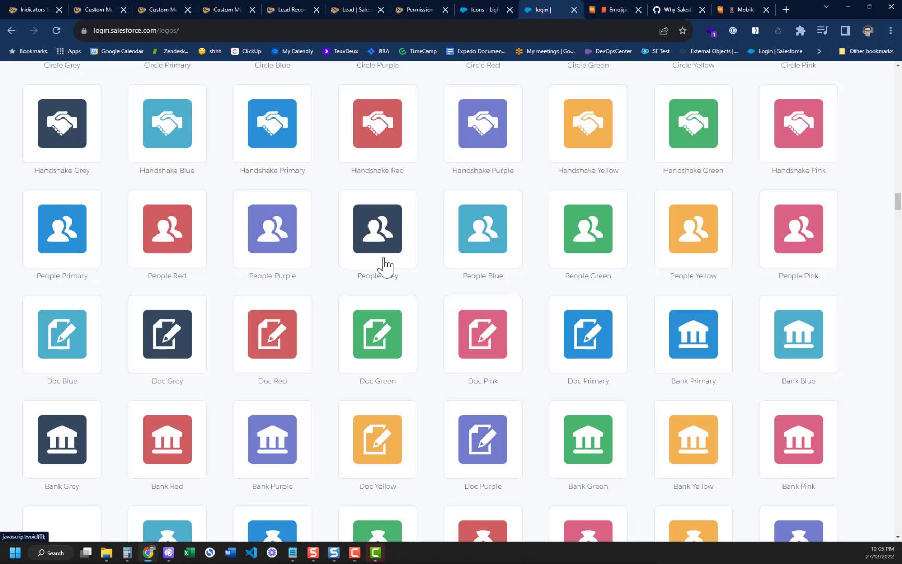
click(383, 248)
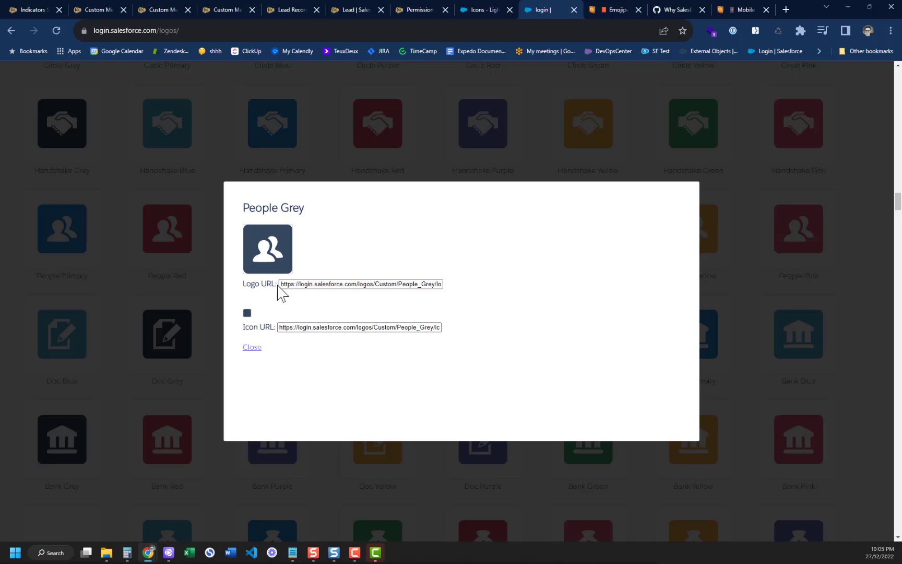
drag(281, 285, 492, 300)
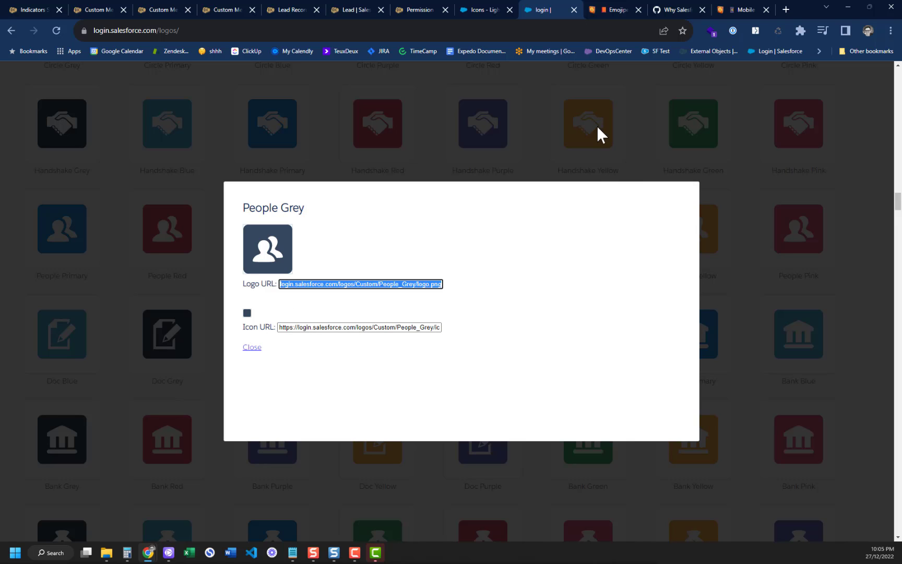
click(549, 116)
Return to the Lead Mobile indicator item and highlight its Inverse Hover Text.
key(ctrl+2)
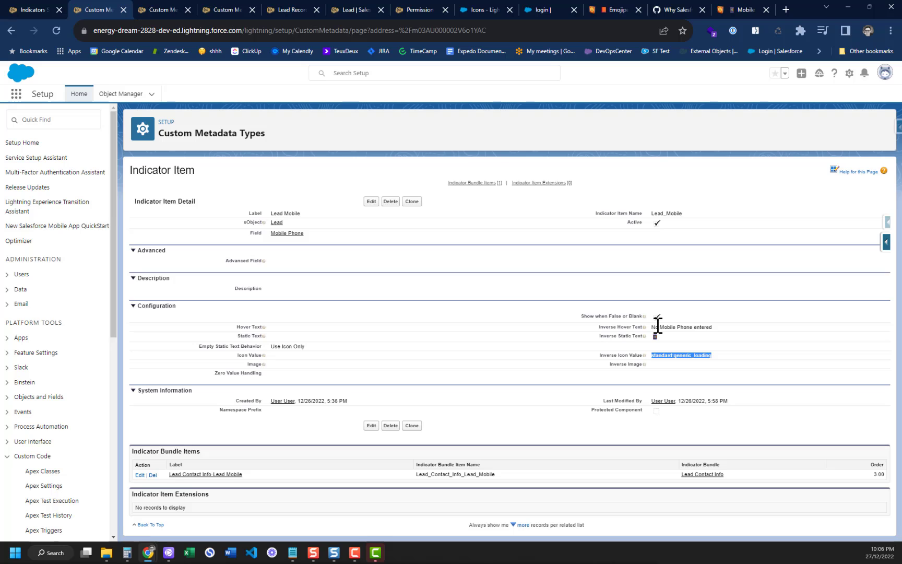
drag(652, 326, 713, 327)
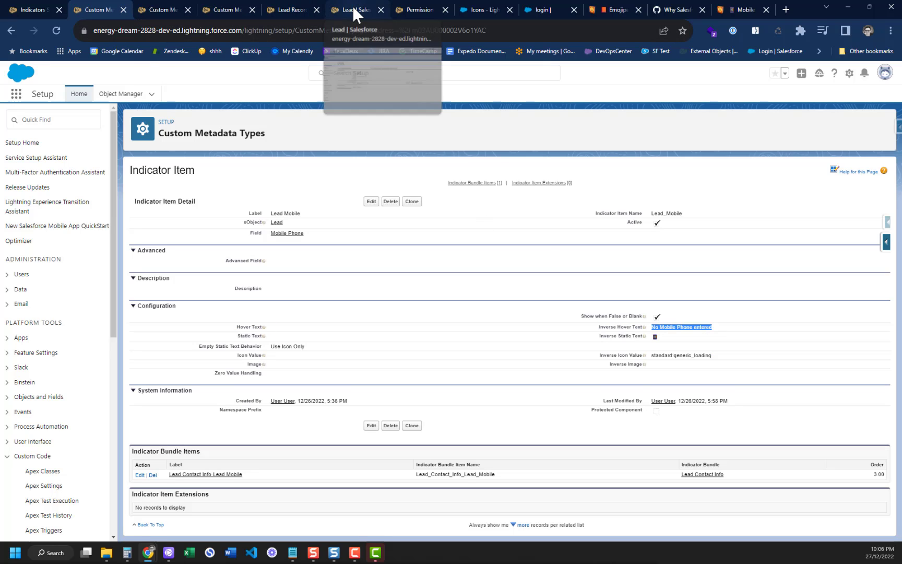
Save the Lead Record Page and check the indicators' hover text on the lead record.
click(287, 6)
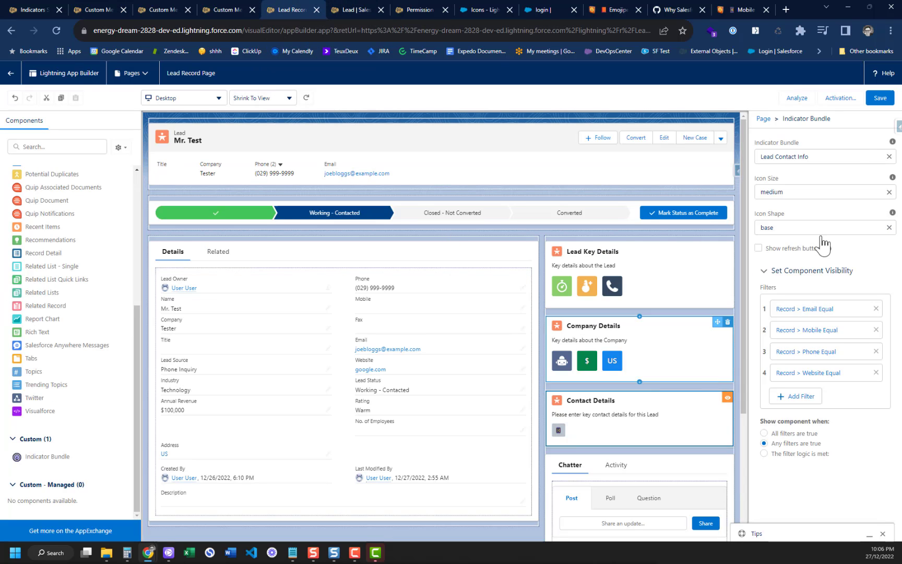
click(880, 100)
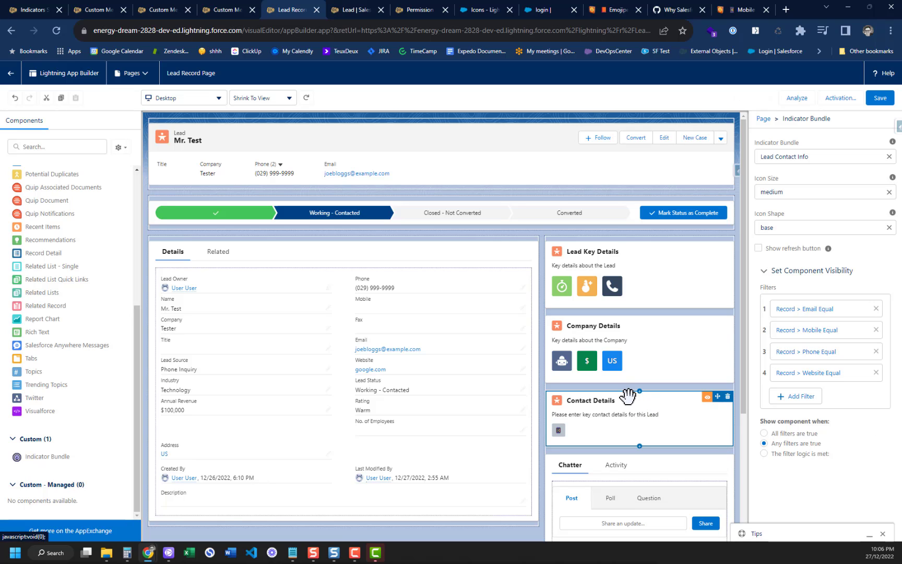
click(10, 31)
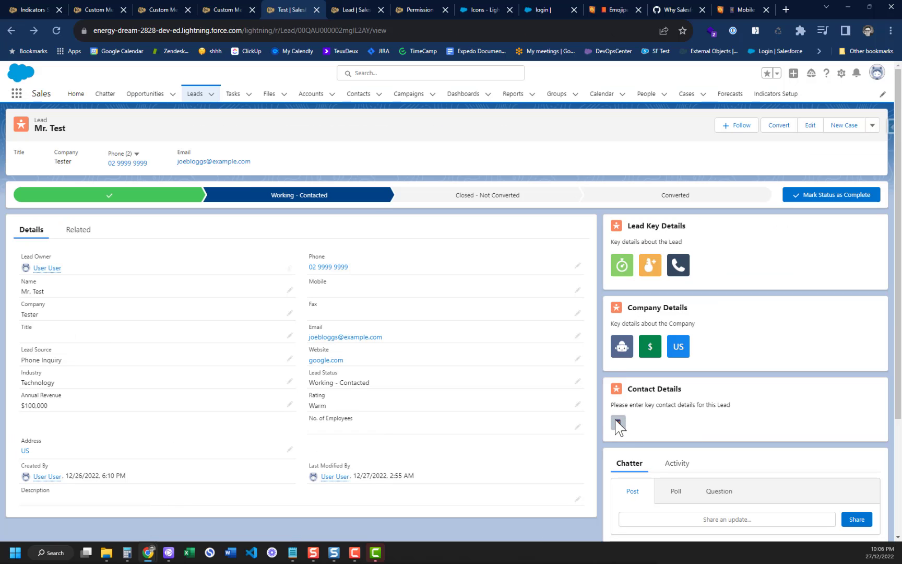
mouse_move(619, 425)
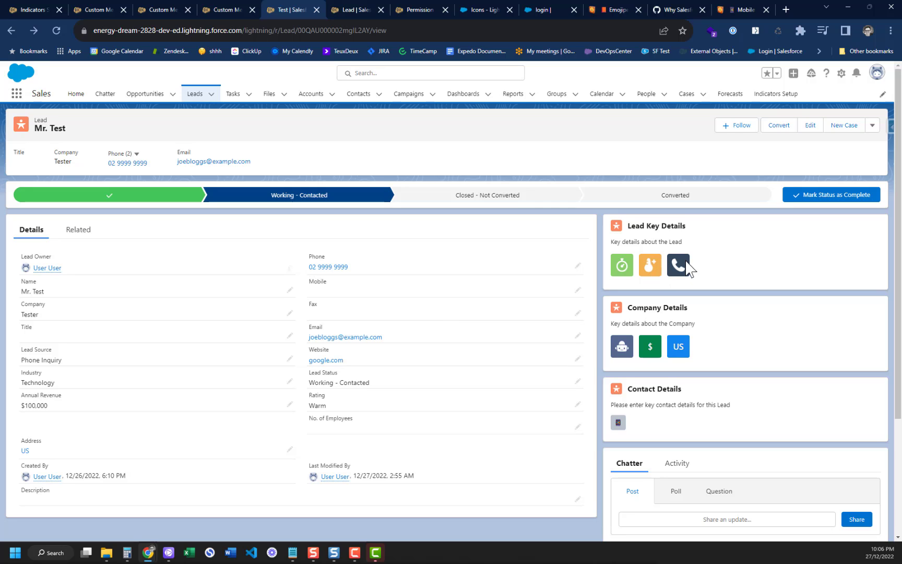
mouse_move(679, 276)
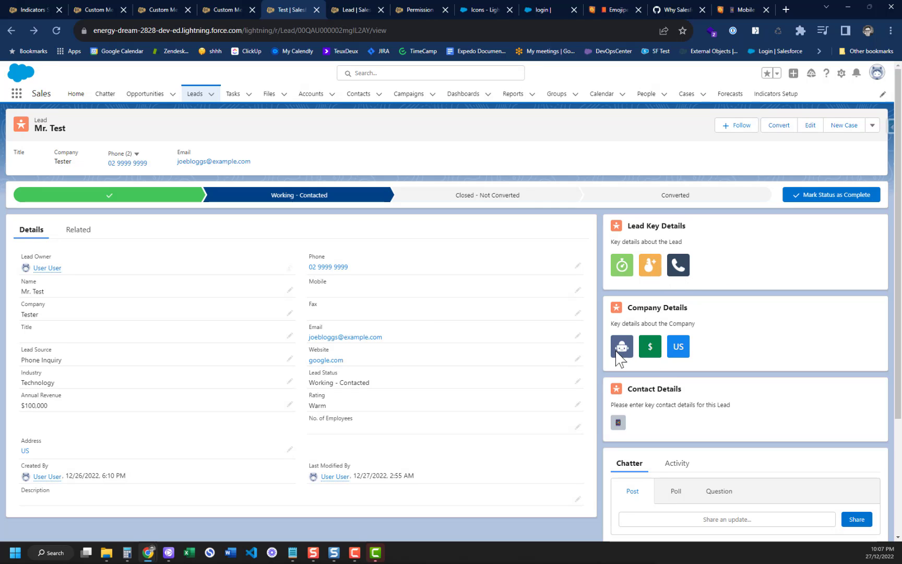
mouse_move(654, 355)
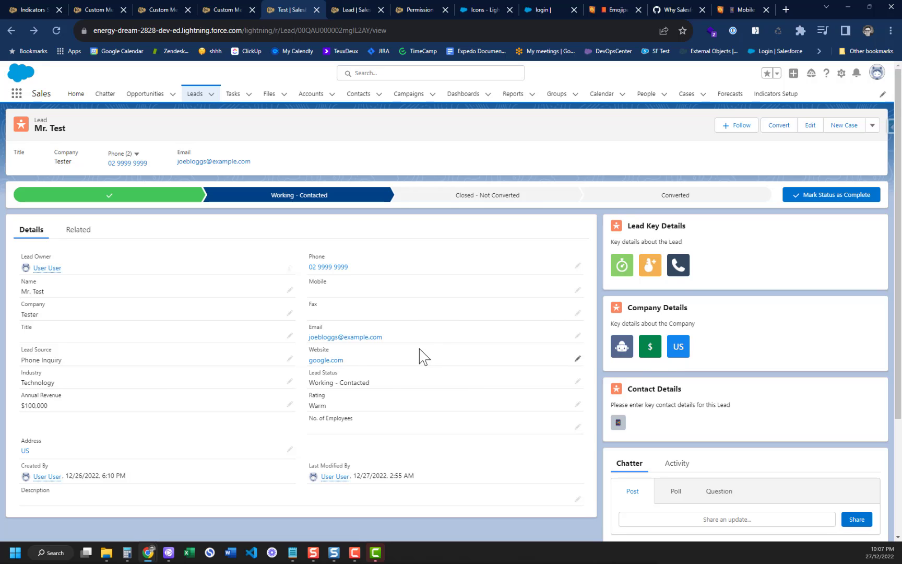
Set the lead's Annual Revenue to 500000 and save the record.
click(290, 405)
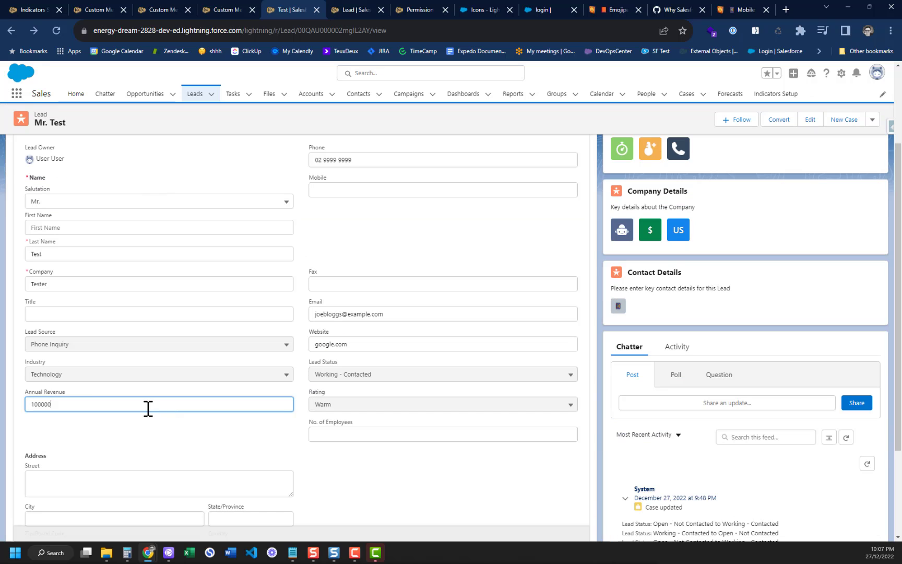
drag(67, 403, 29, 403)
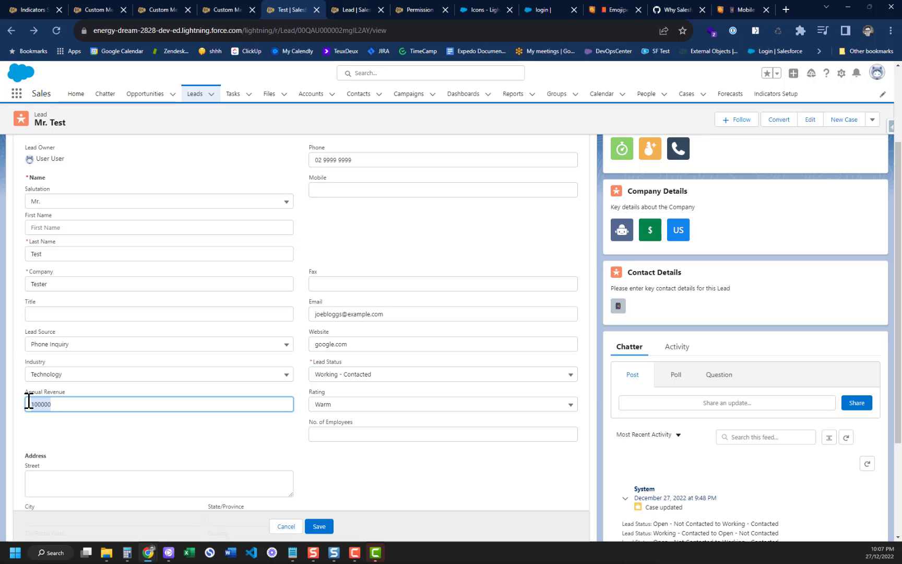
click(29, 404)
text(5)
click(319, 526)
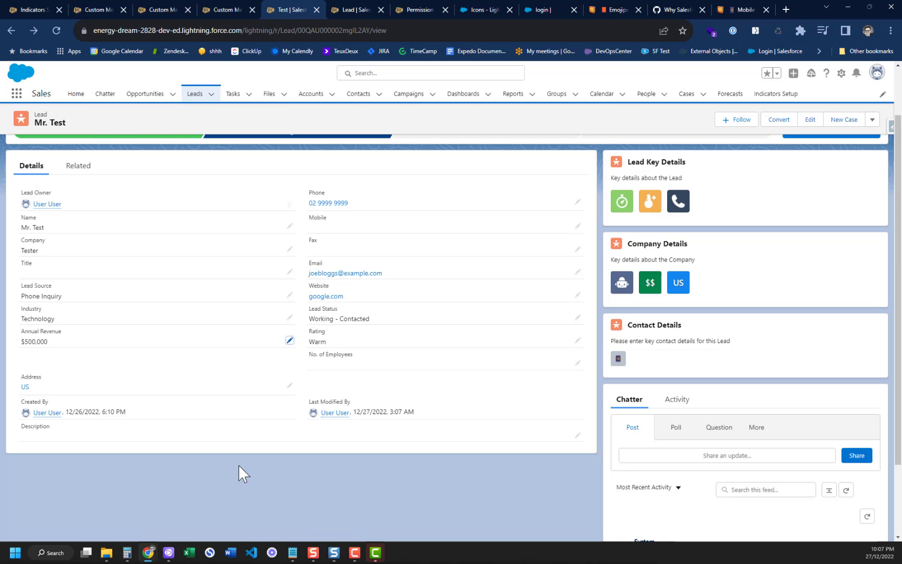
Change the lead's Annual Revenue to $1,200,000 and save the record.
click(289, 340)
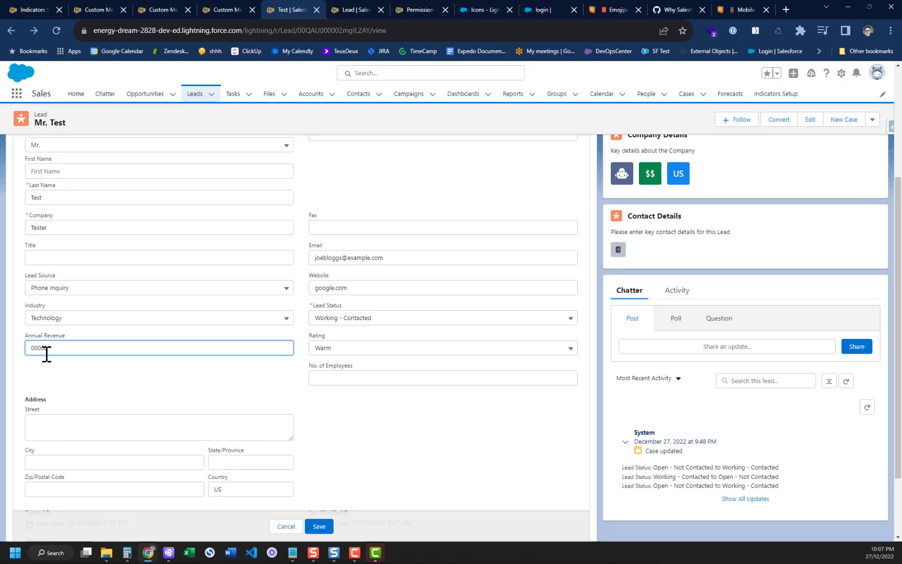
text(12)
click(318, 526)
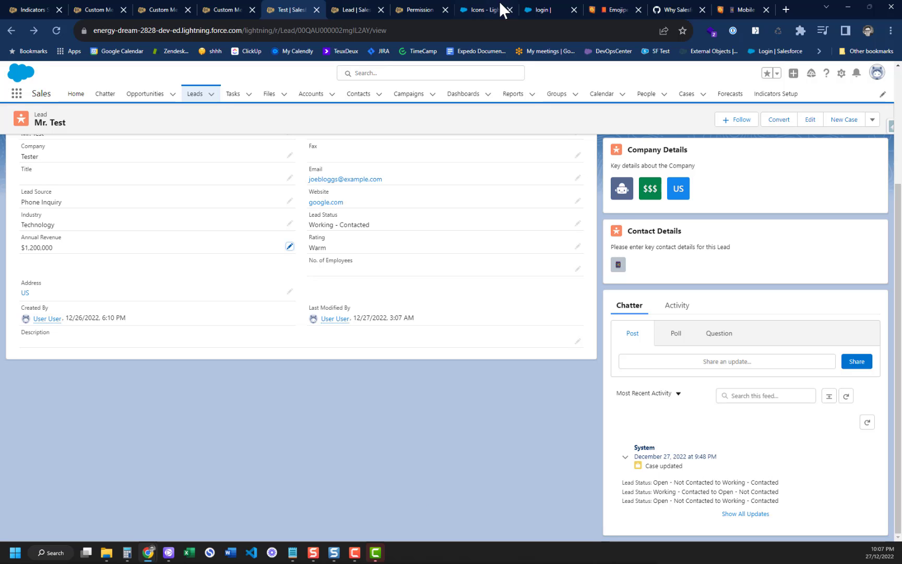
Browse the logo images on the login.salesforce.com/logos page, from the triangle and square designs to the wrench and mail designs.
click(538, 8)
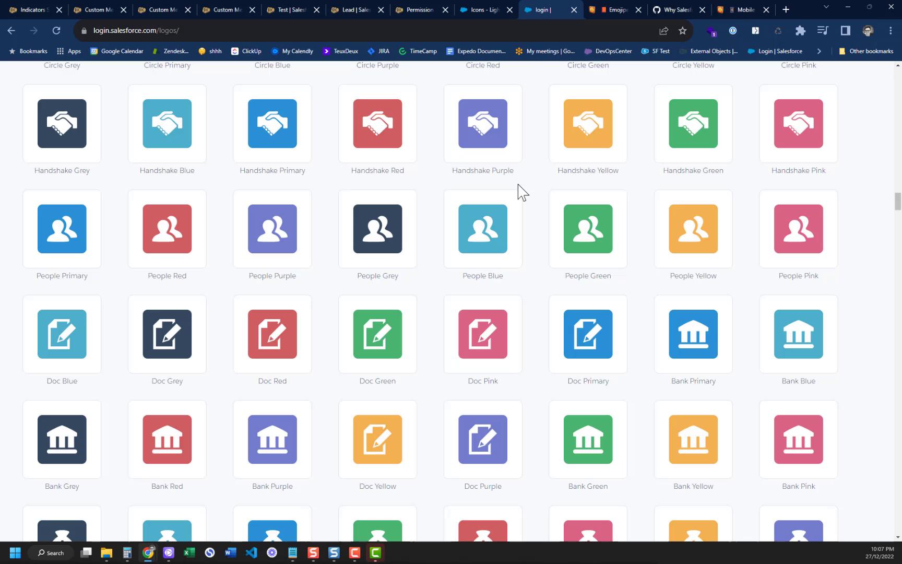
scroll(519, 193, up, 5)
scroll(519, 193, up, 20)
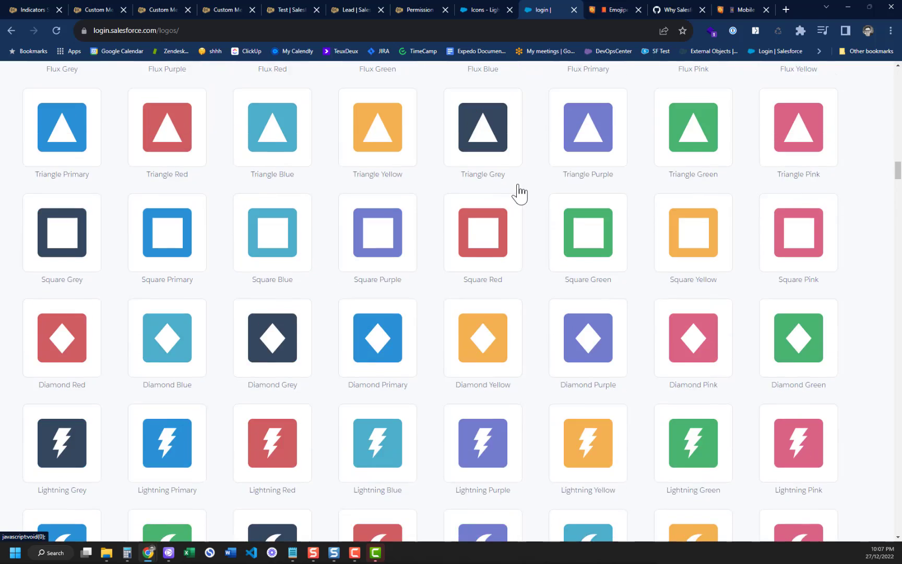
scroll(519, 193, down, 20)
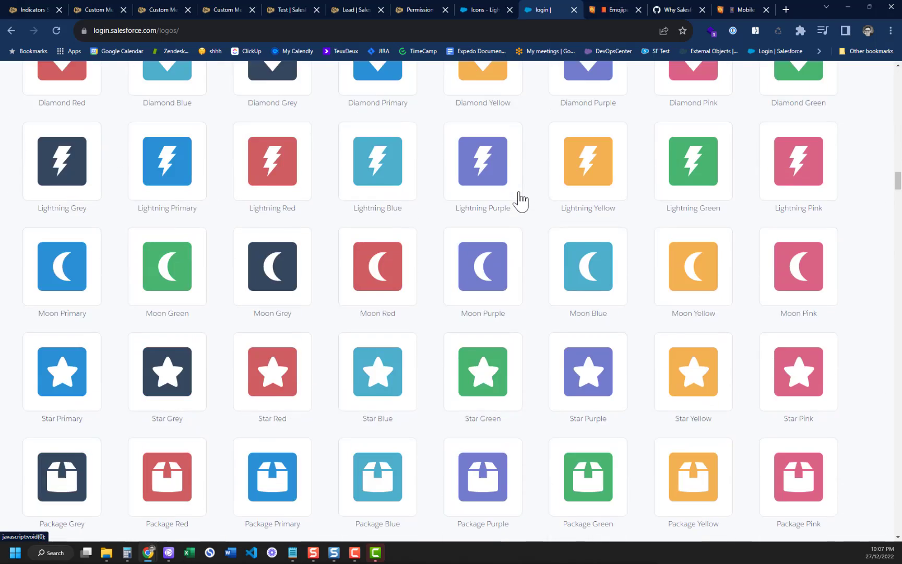
scroll(520, 205, down, 5)
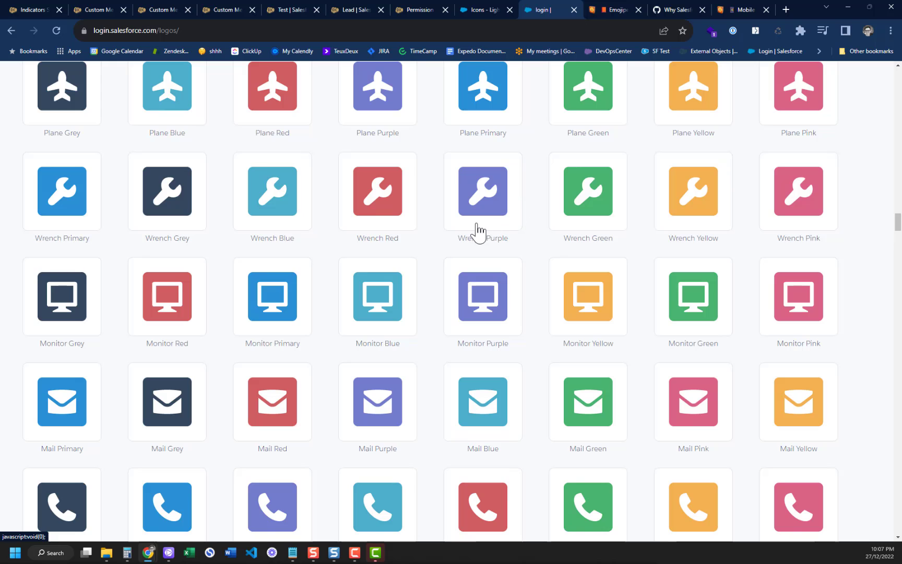
scroll(477, 231, up, 5)
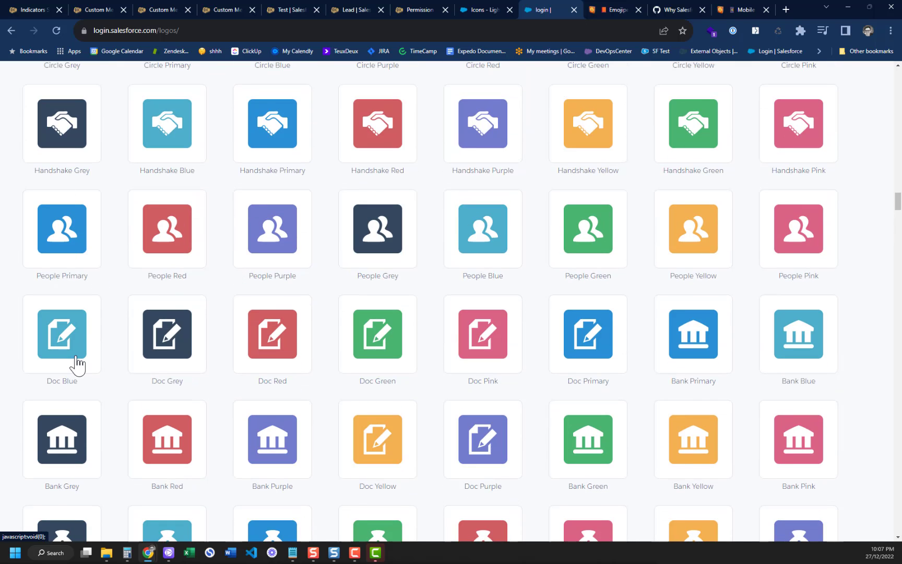
scroll(272, 357, down, 5)
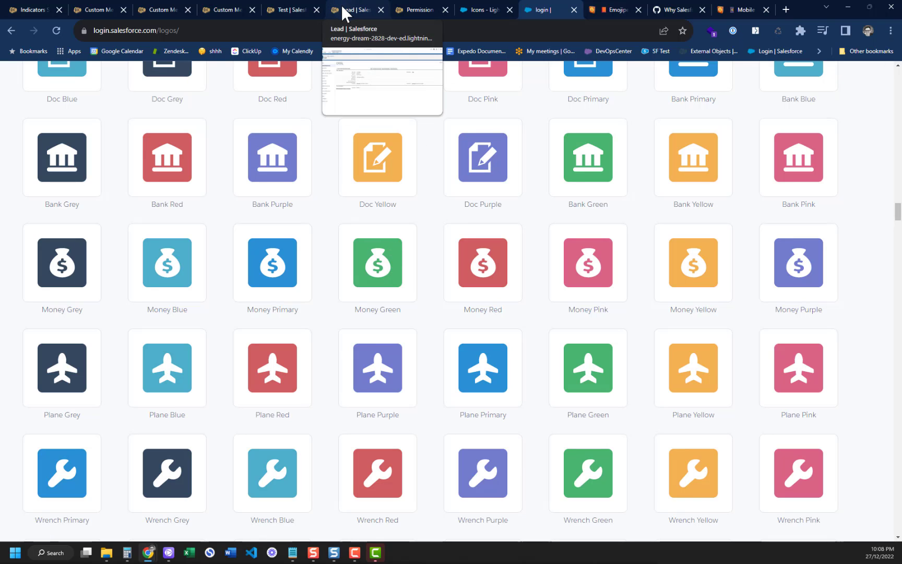
Return to the lead record and check the Annual Revenue indicator in Company Details against the field value.
click(294, 8)
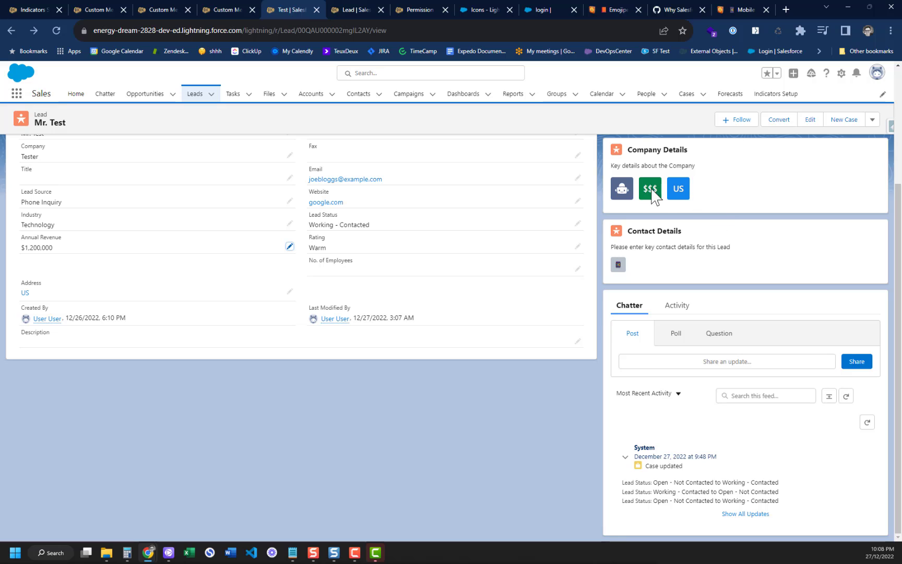
mouse_move(660, 199)
scroll(431, 238, up, 3)
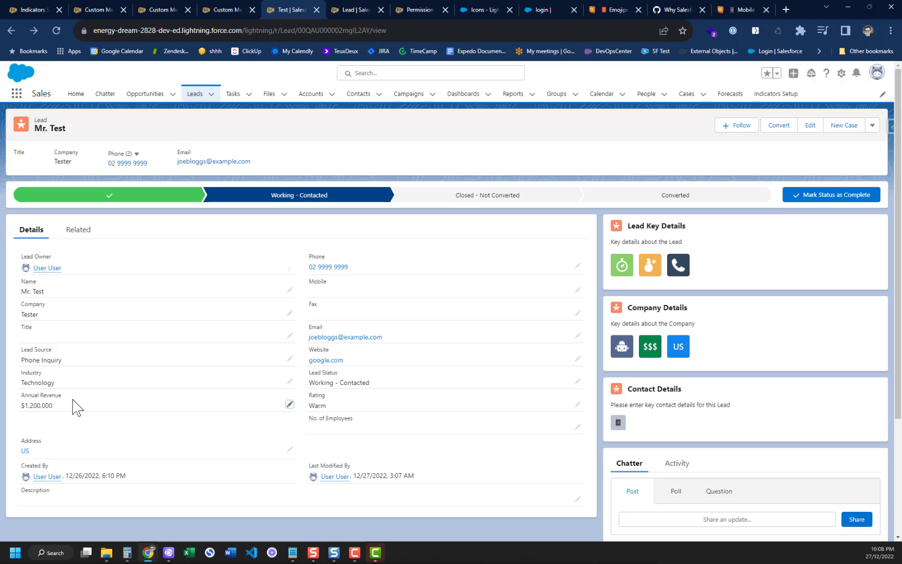
Open the Indicators Setup page and review the Lead Annual Revenue entries among the Indicator Item Extensions and bundle items.
click(39, 9)
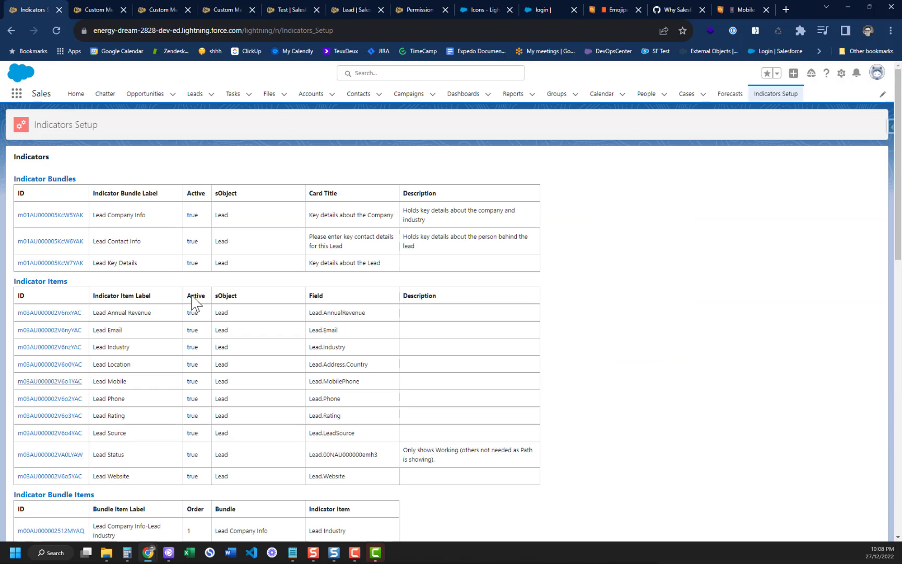
scroll(189, 367, down, 5)
scroll(190, 367, down, 5)
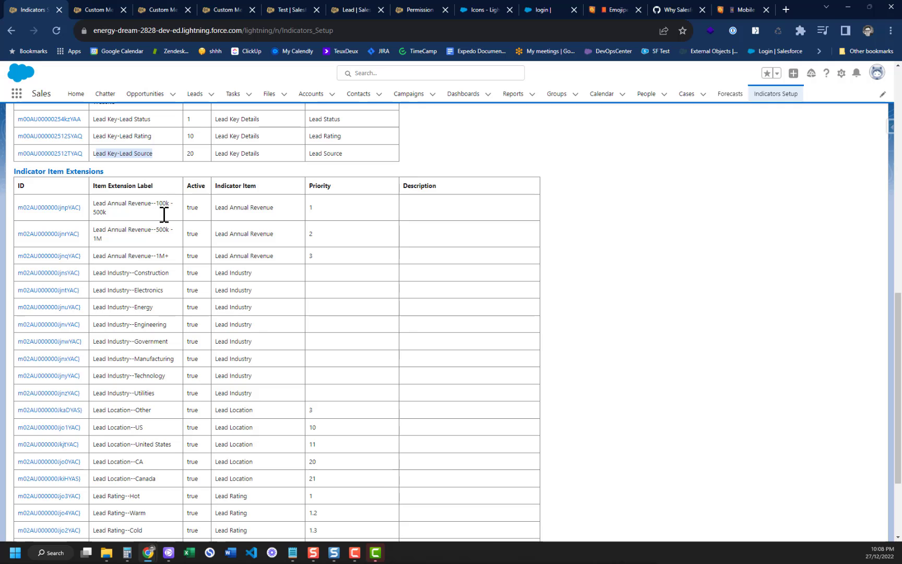
scroll(169, 258, up, 5)
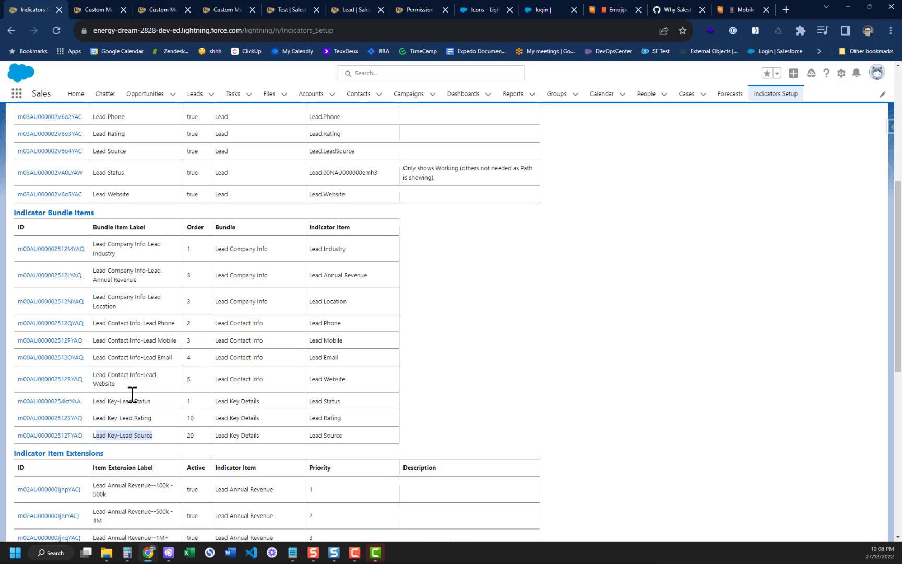
scroll(268, 328, up, 5)
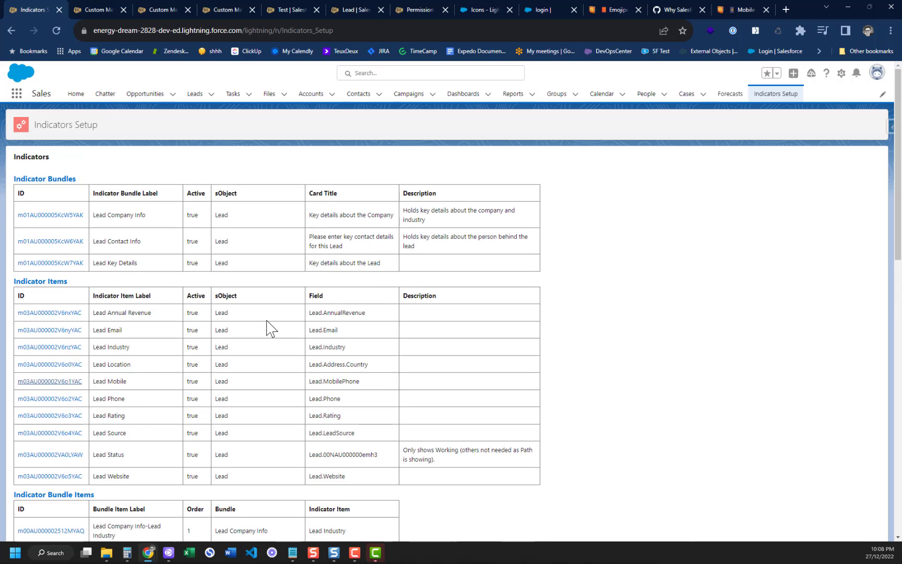
Open the Lead Annual Revenue indicator item and examine the value ranges and static text of its extensions.
click(61, 313)
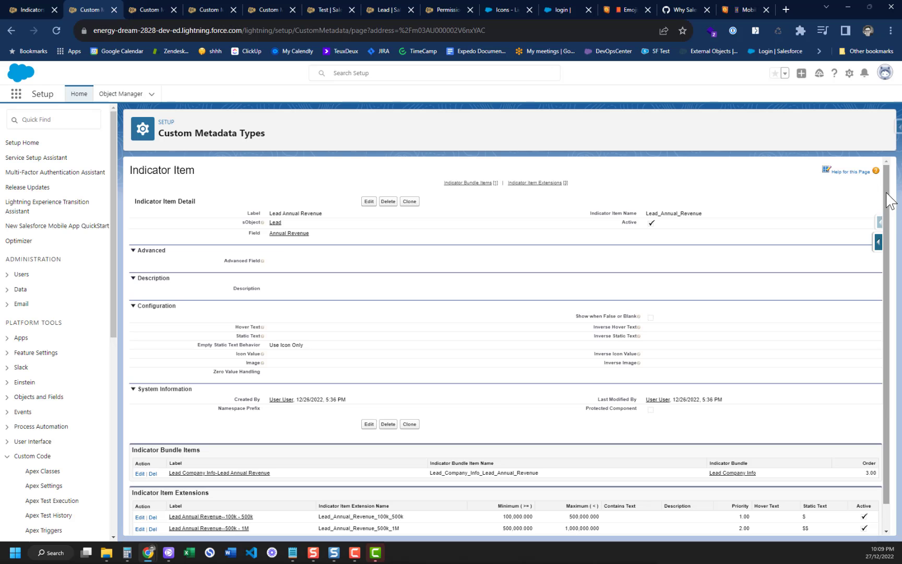
drag(889, 209, 867, 189)
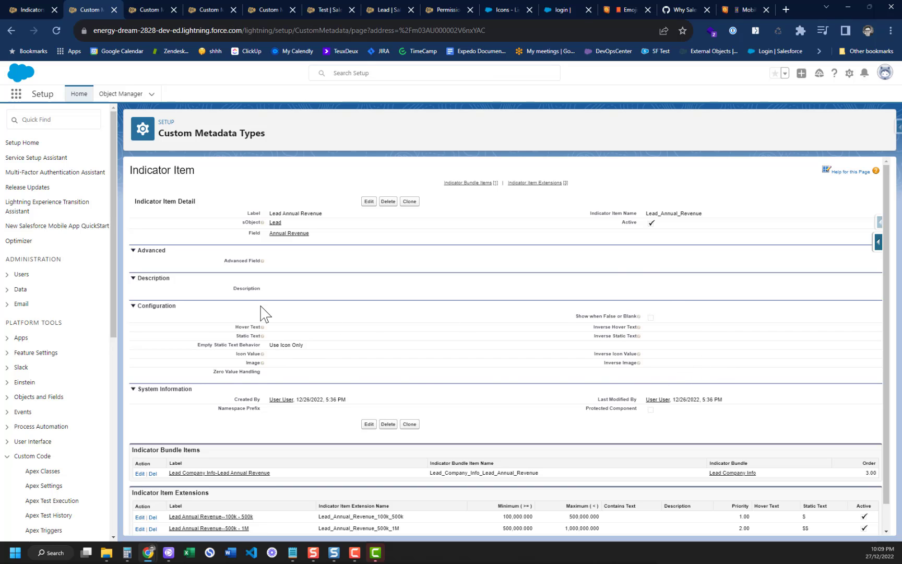
scroll(654, 300, down, 1)
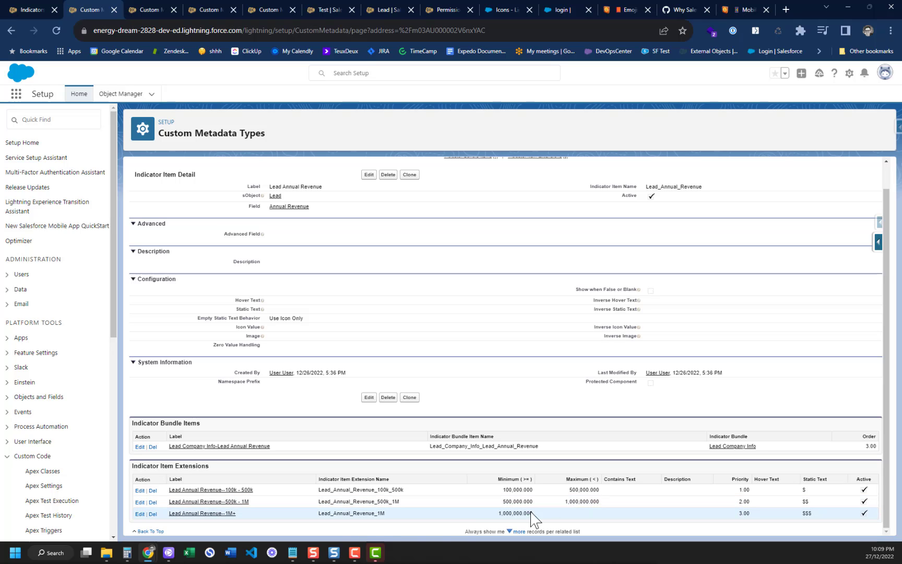
Open the Lead Annual Revenue--1M+ extension, highlight its Static Text and Icon Value, and return to the parent indicator item.
click(224, 514)
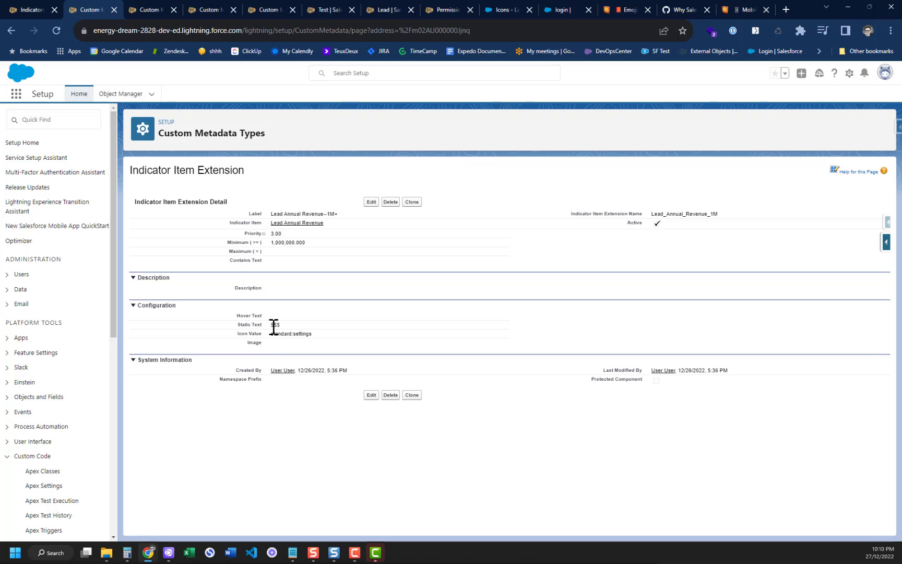
drag(272, 327, 284, 327)
triple_click(274, 333)
click(13, 32)
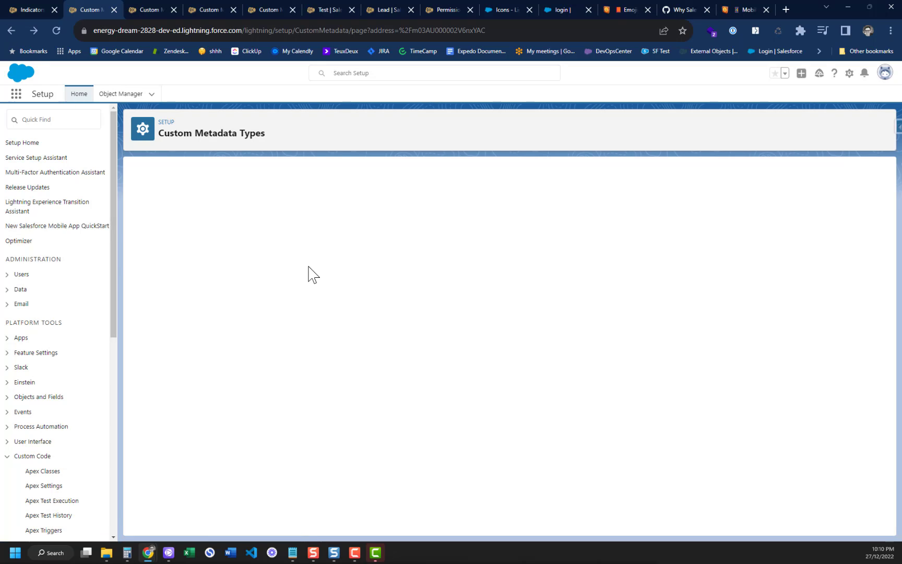
scroll(272, 433, down, 2)
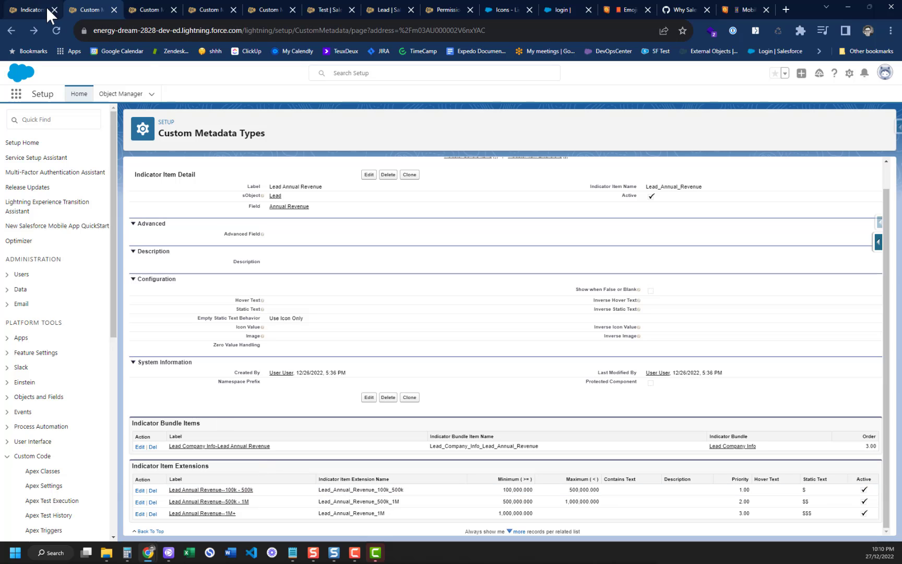
Check the country indicator's hover text on the lead record, and open the Lead Location indicator item from Indicators Setup.
click(318, 6)
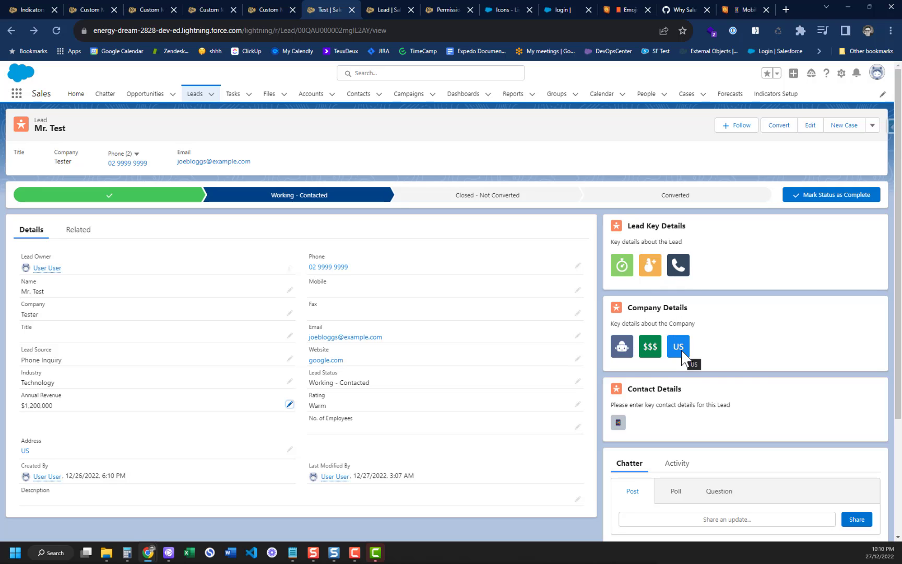
click(31, 10)
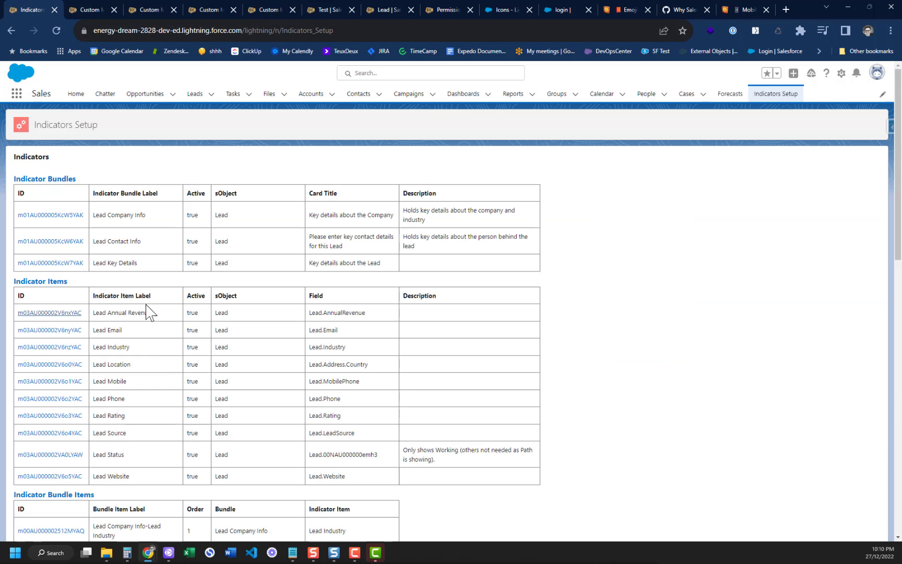
click(48, 364)
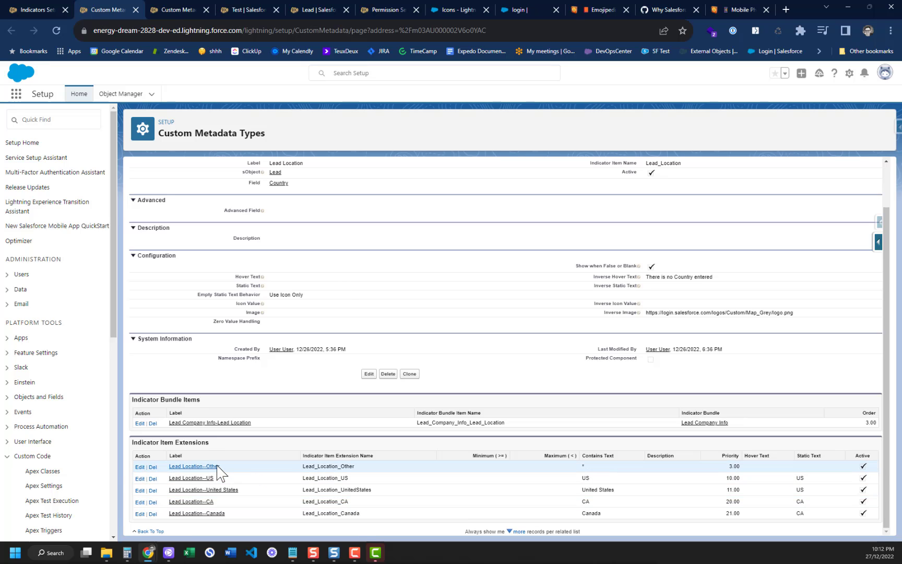
On the lead record, set the address Country to Australia, save, and check the Company Details indicators.
click(322, 14)
click(384, 8)
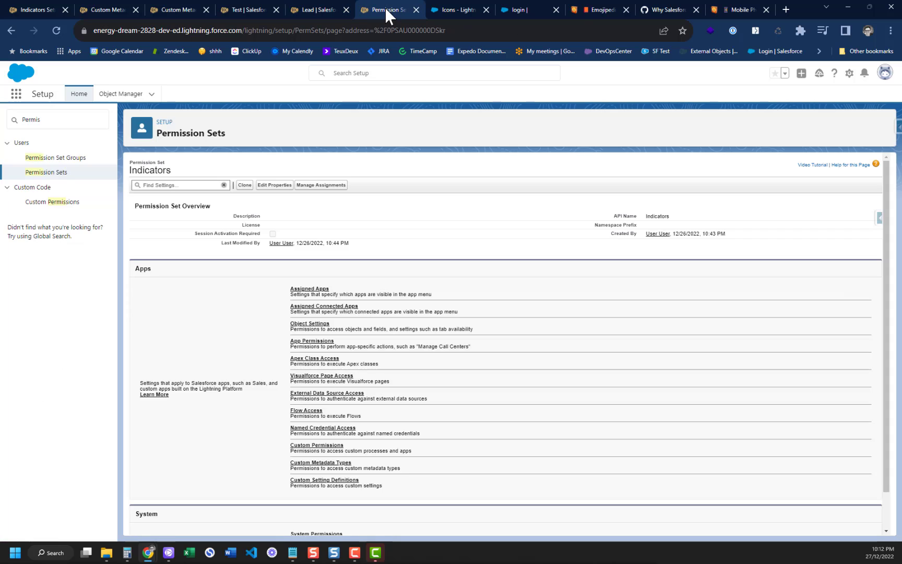
click(252, 11)
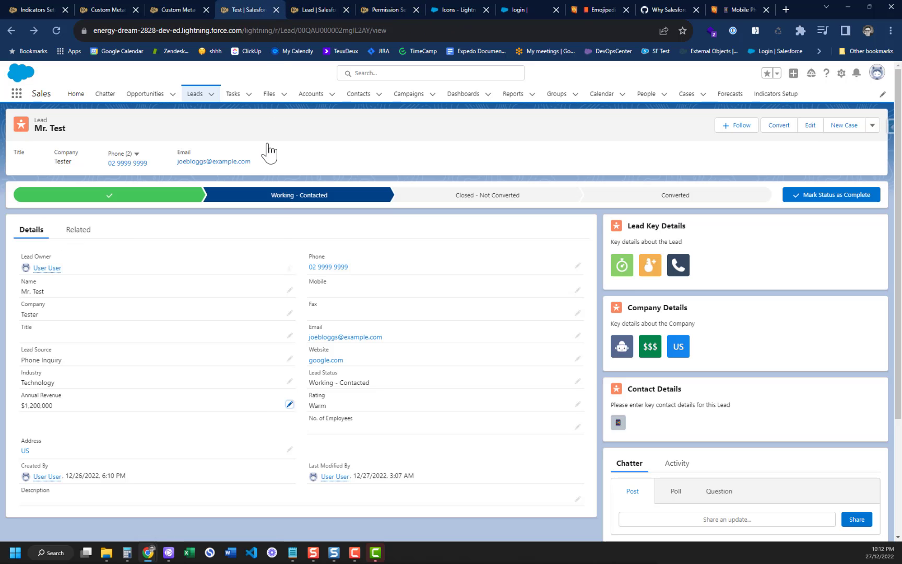
click(288, 454)
scroll(209, 443, down, 2)
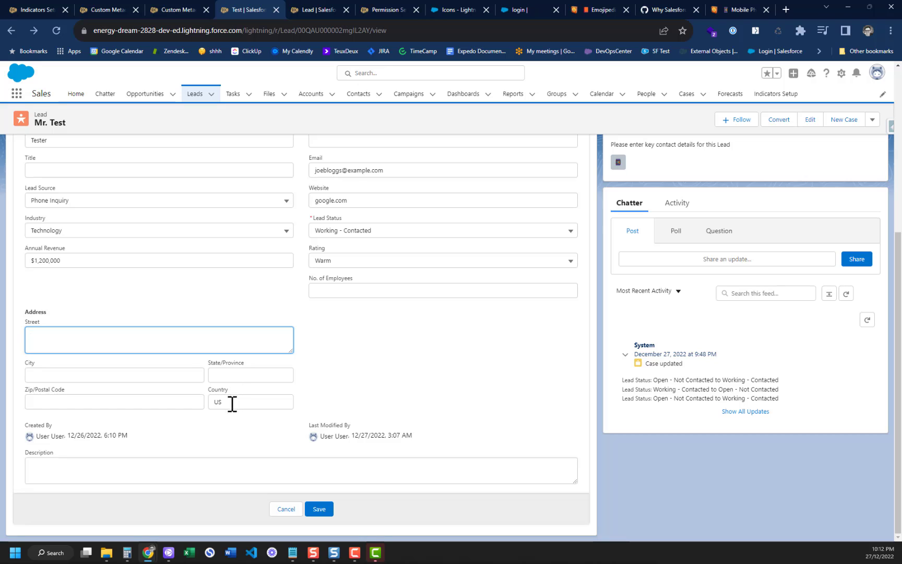
click(233, 401)
text(Australia)
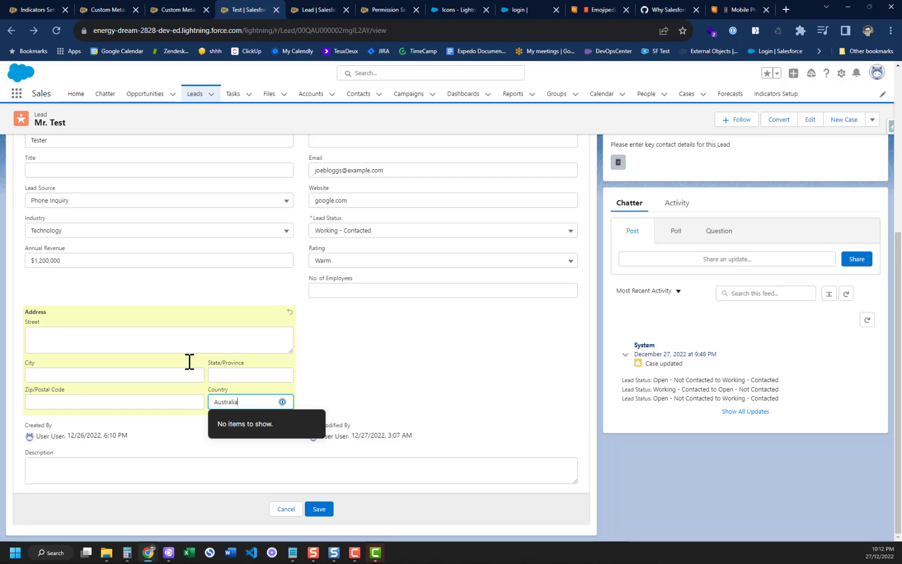
click(319, 509)
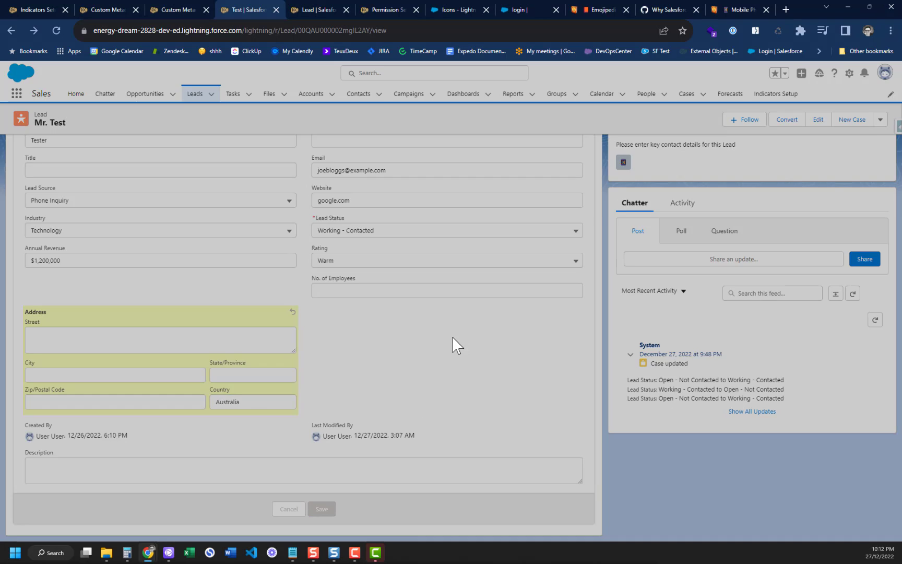
scroll(452, 336, up, 5)
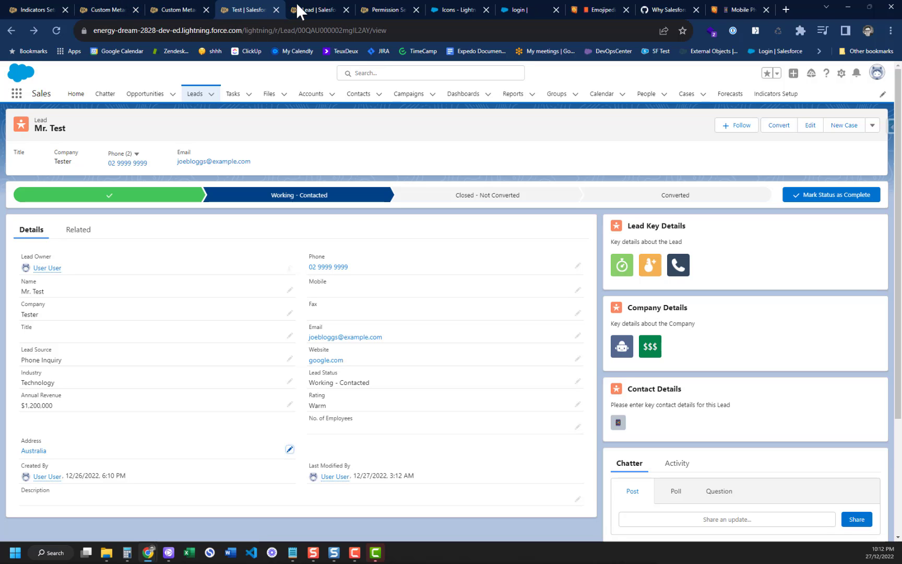
Revisit the Lead Location indicator item's extensions, including Lead Location--Other, and return to the Indicators Setup page.
click(321, 11)
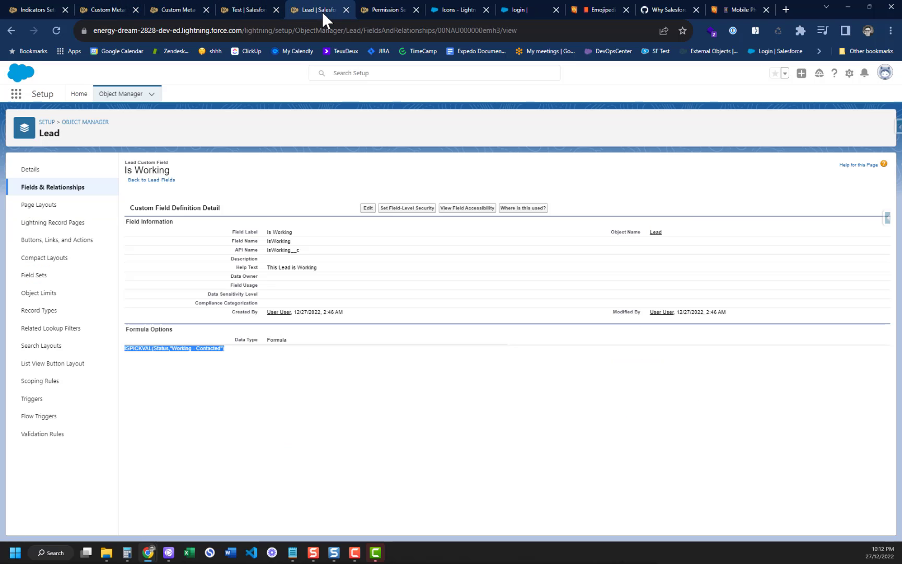
click(183, 7)
click(90, 9)
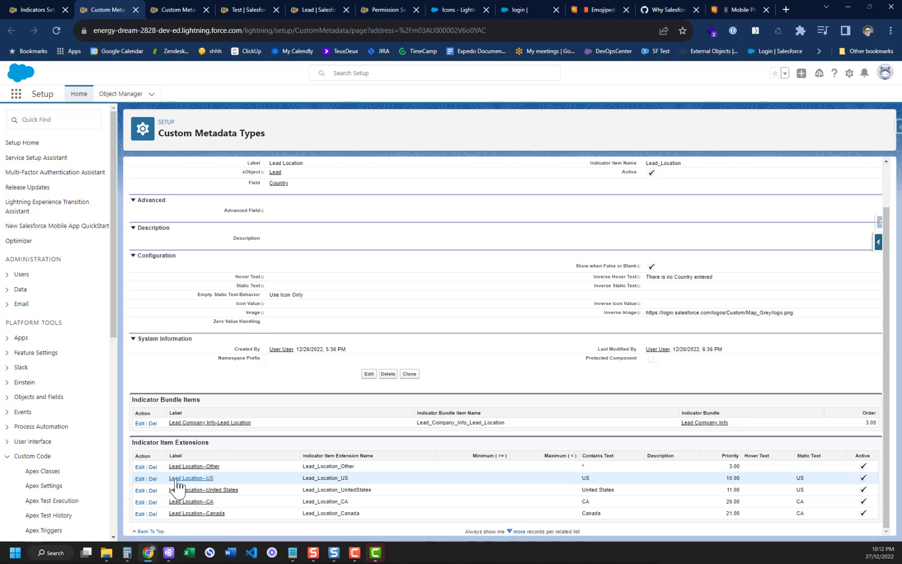
click(153, 467)
click(37, 10)
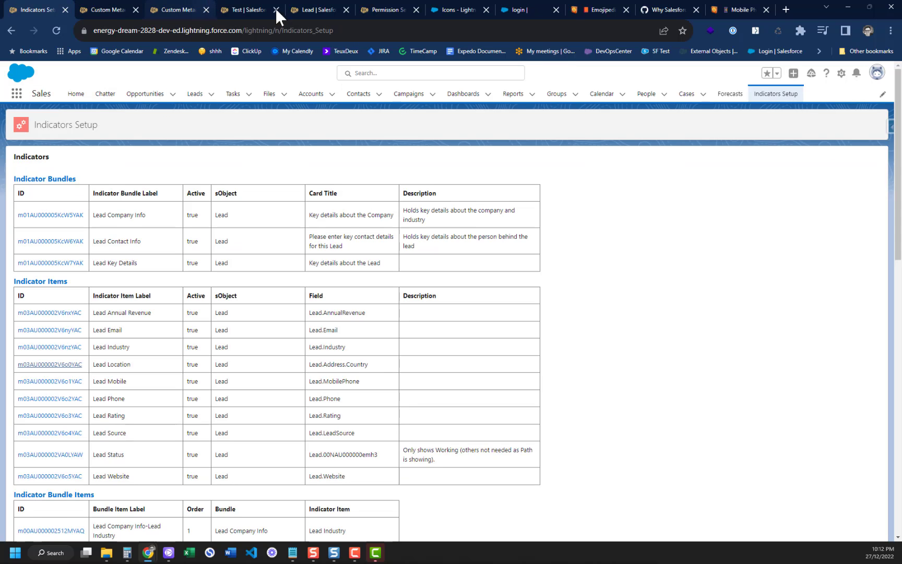
Go to the test lead record and check the hover text of the industry indicator under Company Details.
click(330, 8)
click(252, 9)
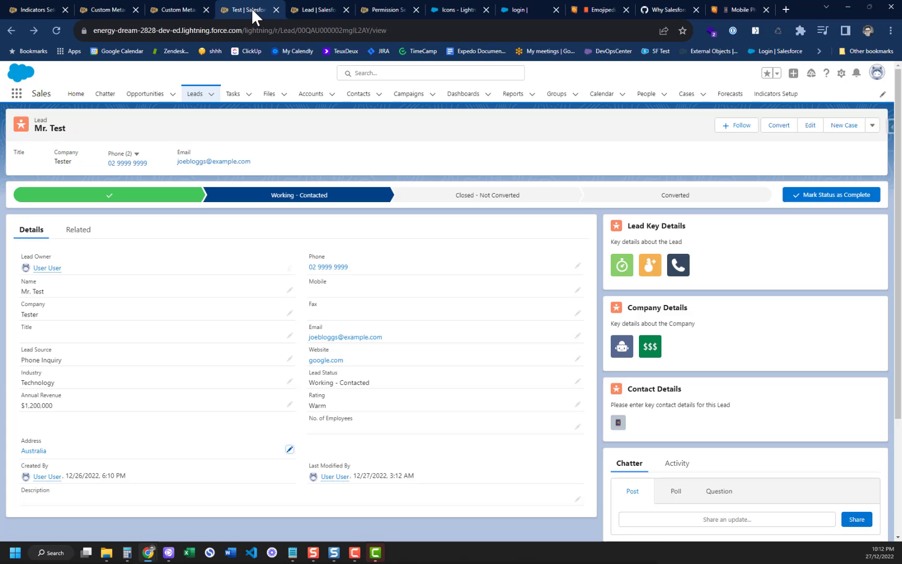
mouse_move(628, 351)
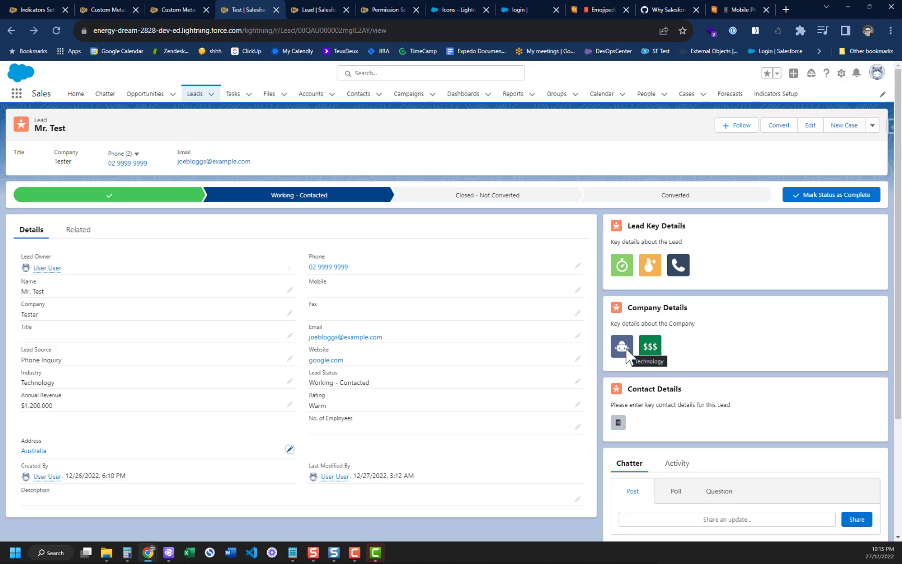
Review the Lead Industry extensions on the Indicators Setup page and open the Lead Industry indicator item.
click(299, 6)
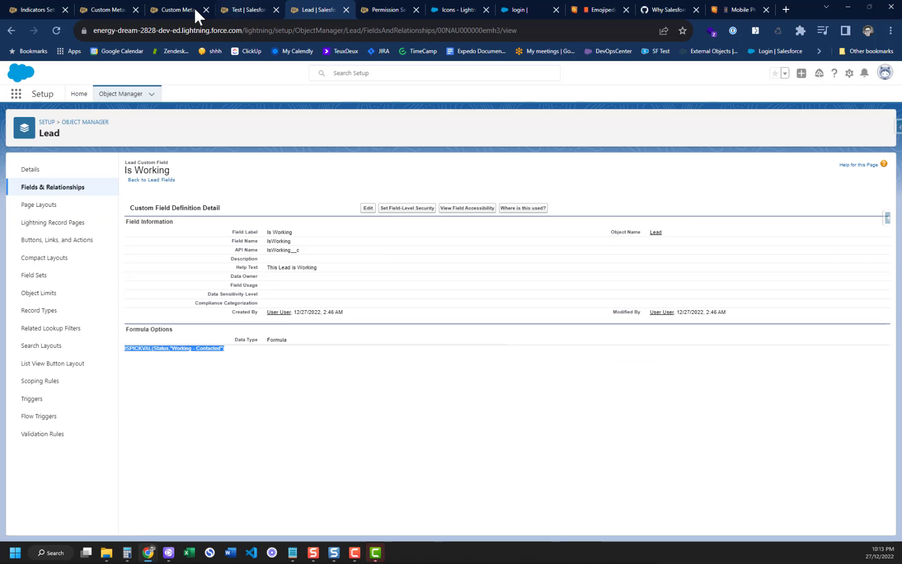
click(25, 11)
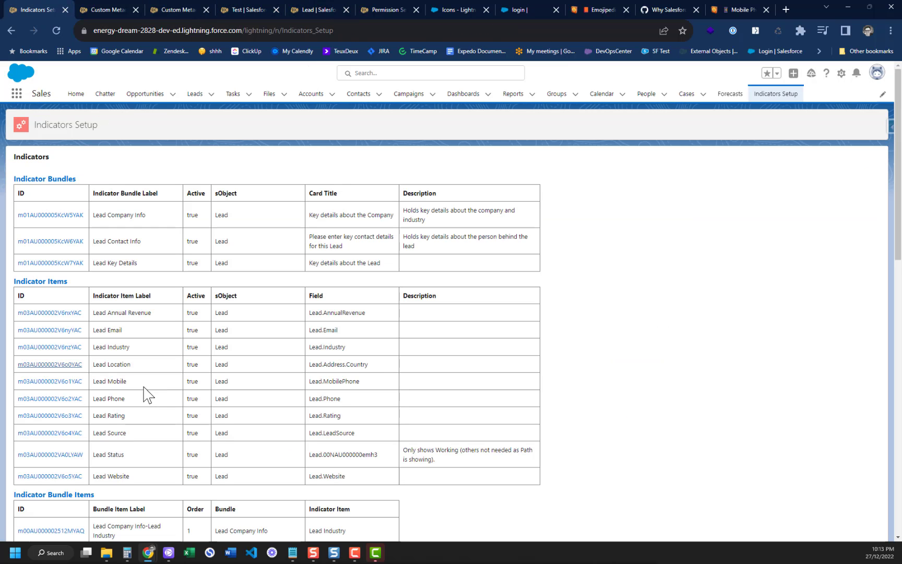
scroll(78, 365, down, 10)
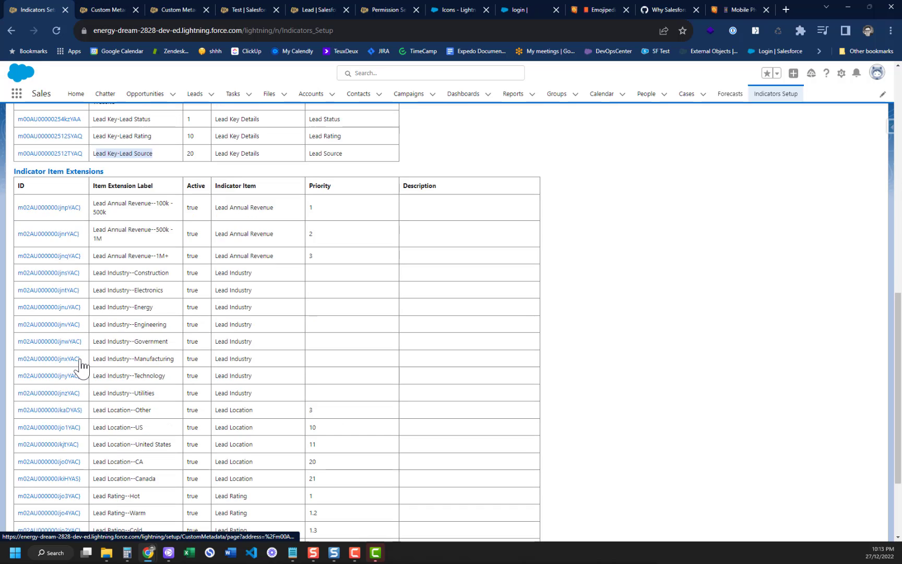
scroll(81, 364, down, 3)
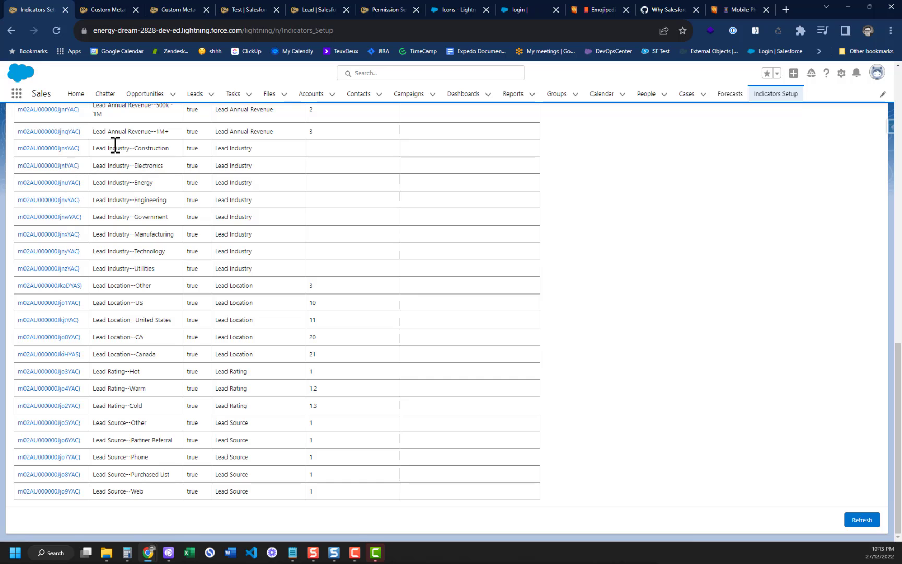
scroll(117, 146, up, 15)
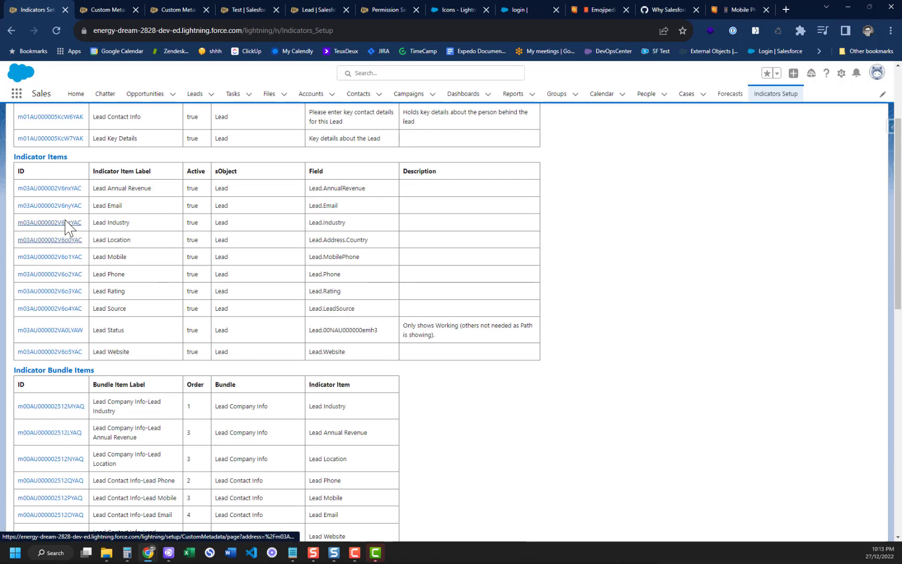
click(65, 226)
On the lead record, change the Industry to Electronics, save, and check the Company Details indicators.
click(373, 11)
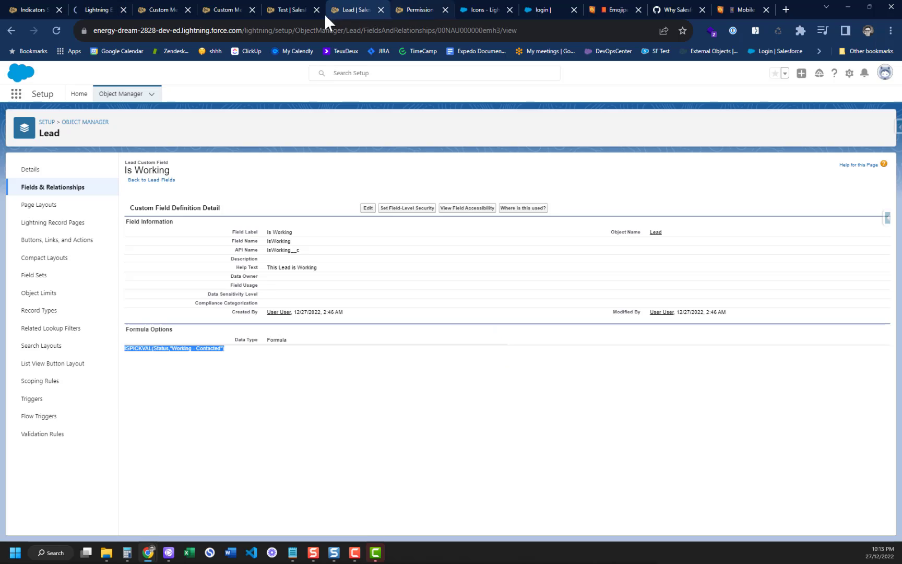
click(278, 10)
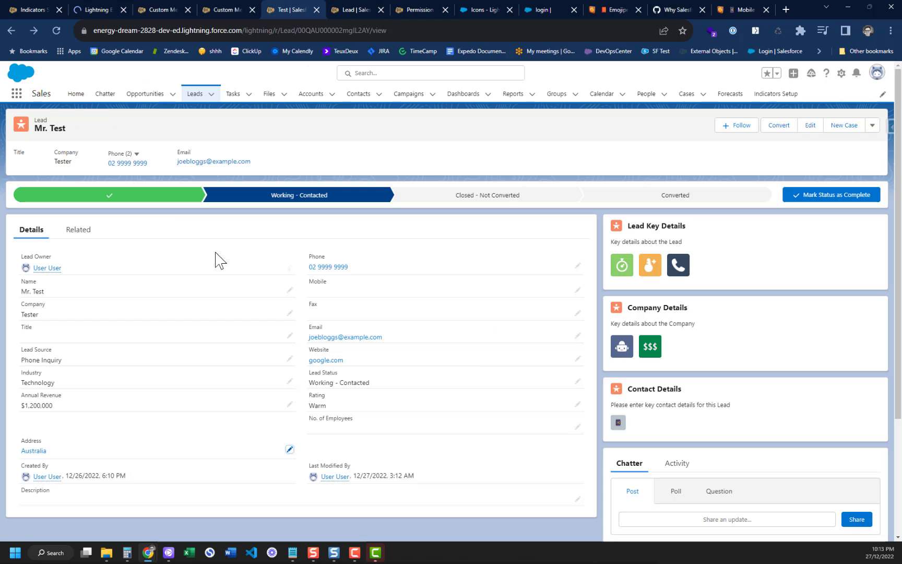
click(290, 382)
click(125, 392)
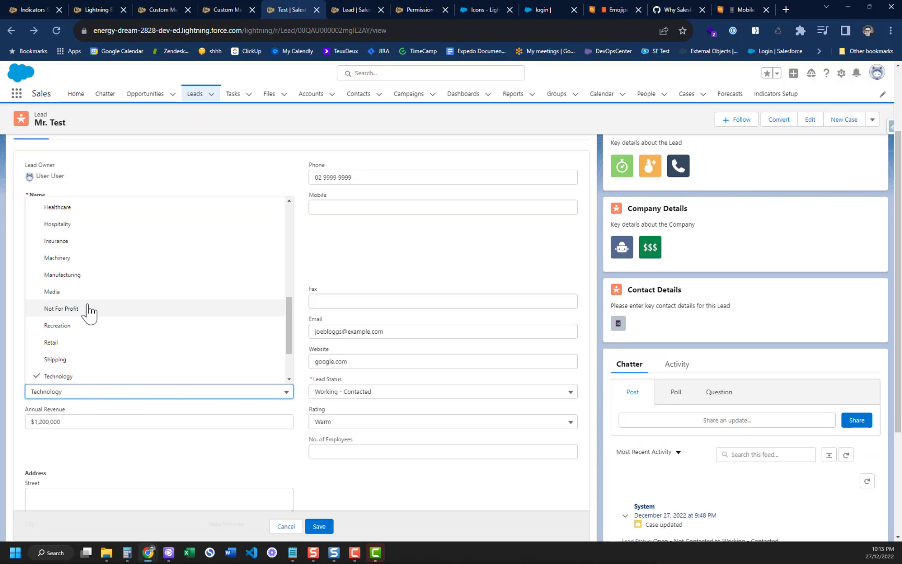
scroll(100, 315, down, 2)
scroll(101, 315, down, 3)
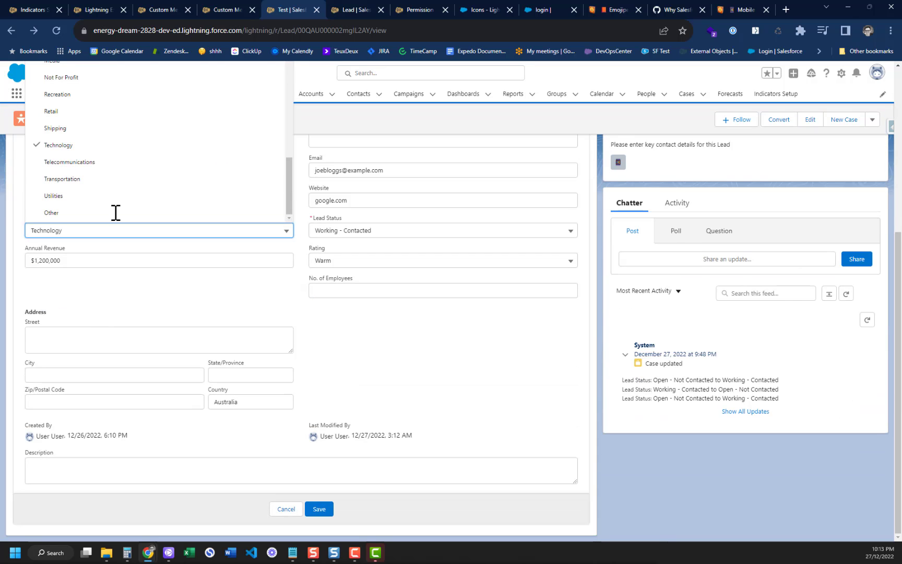
scroll(120, 169, up, 5)
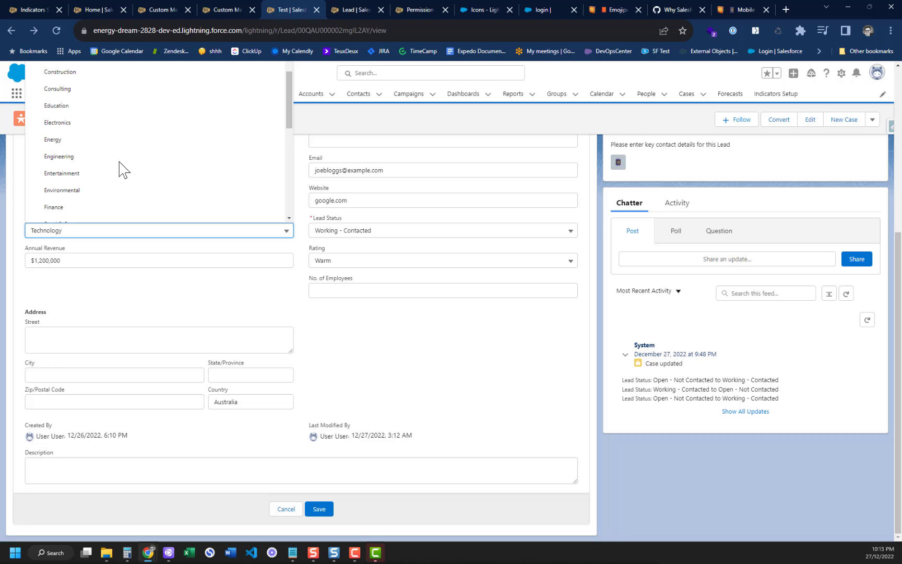
click(101, 124)
click(321, 509)
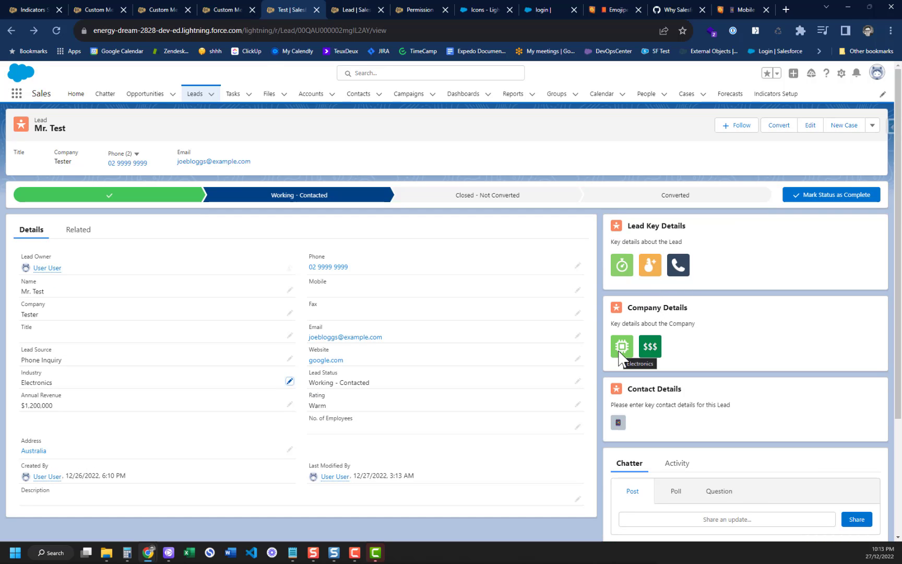
Close the leftover Lead Status and Lead Location item pages and show the Lead Industry indicator item.
click(215, 10)
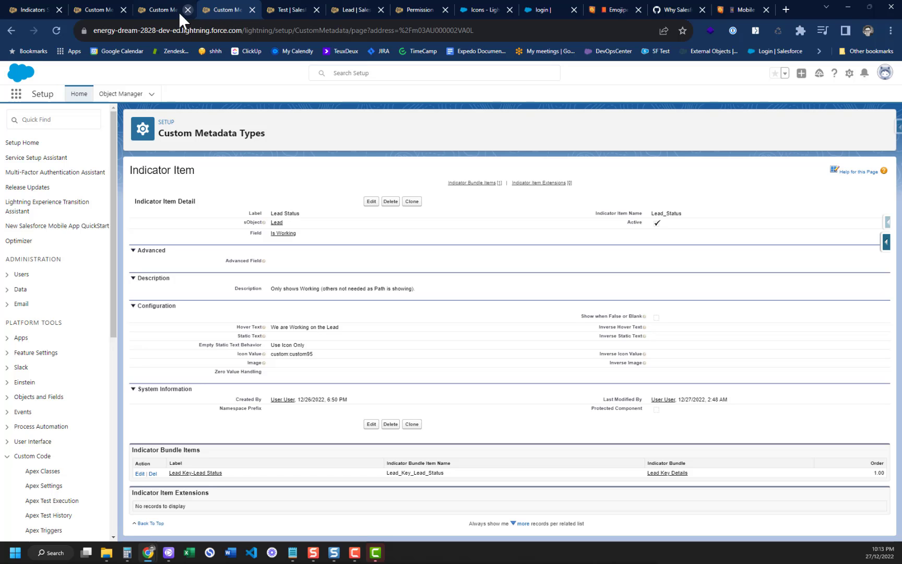
click(253, 10)
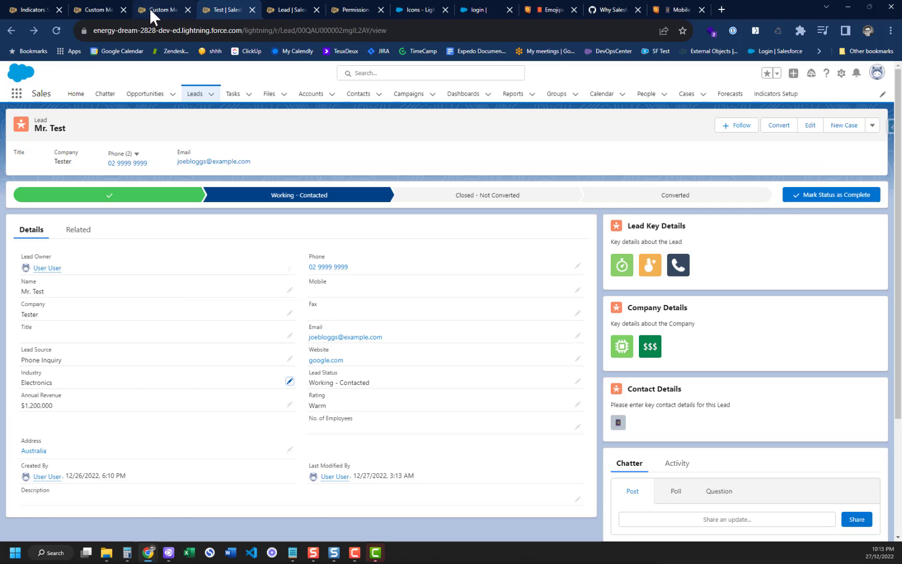
click(149, 9)
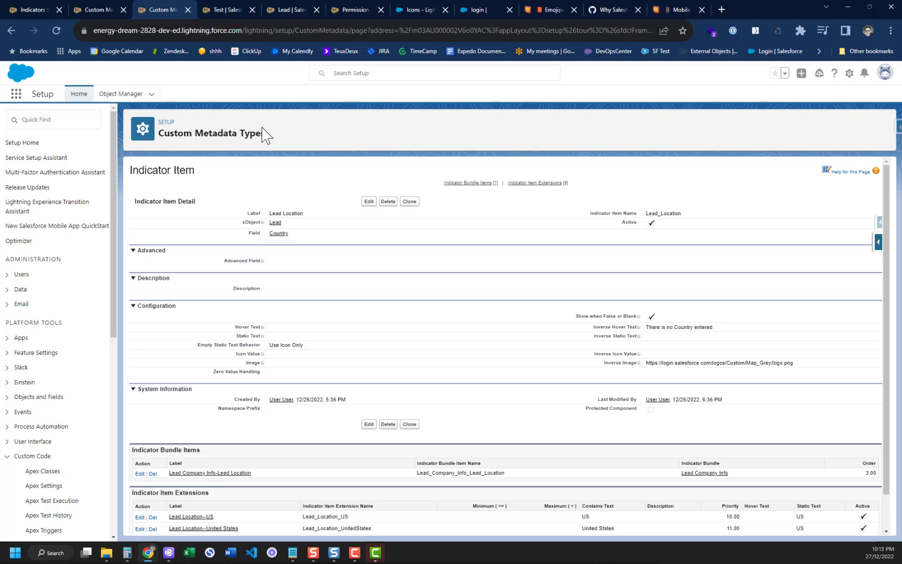
click(111, 9)
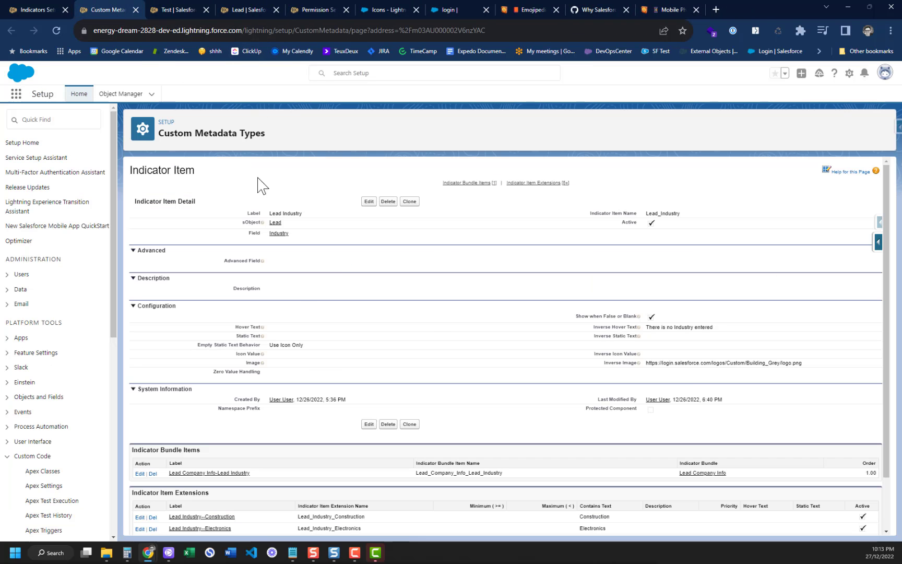
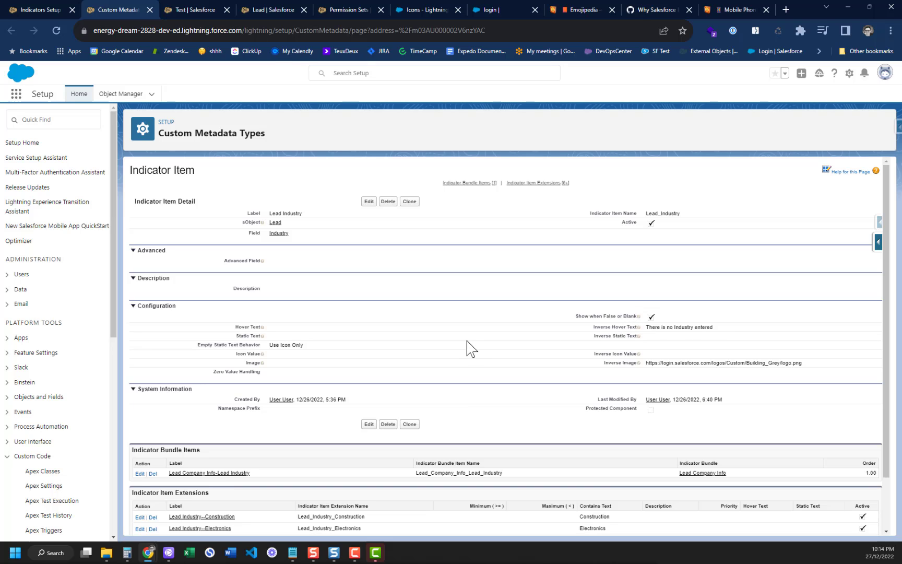
Open the Lead Location indicator item for editing from Indicators Setup and highlight its Inverse Image URL.
click(31, 10)
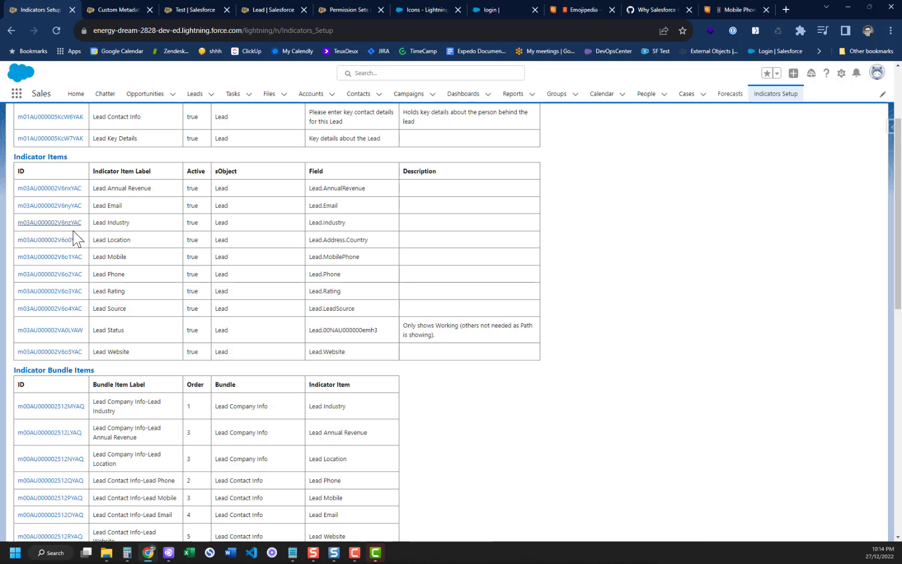
click(63, 241)
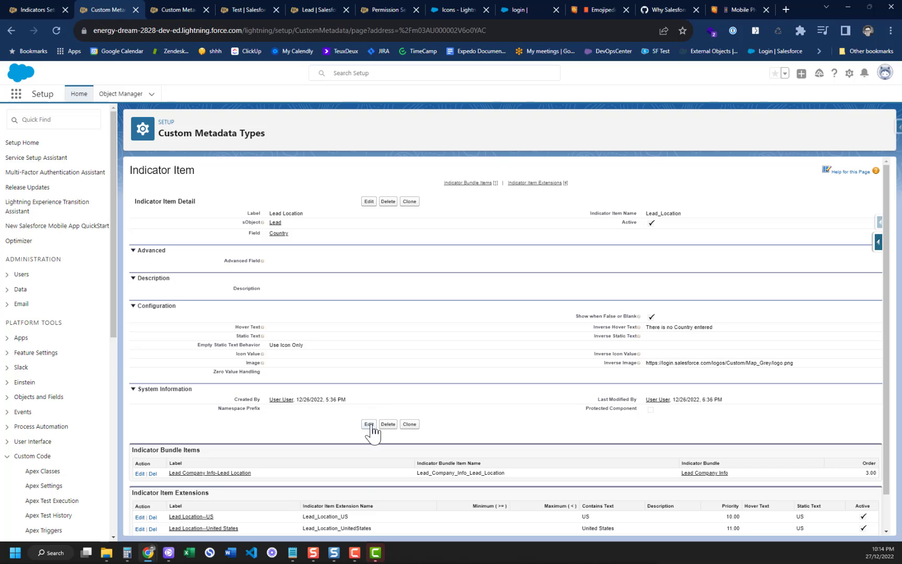
click(371, 425)
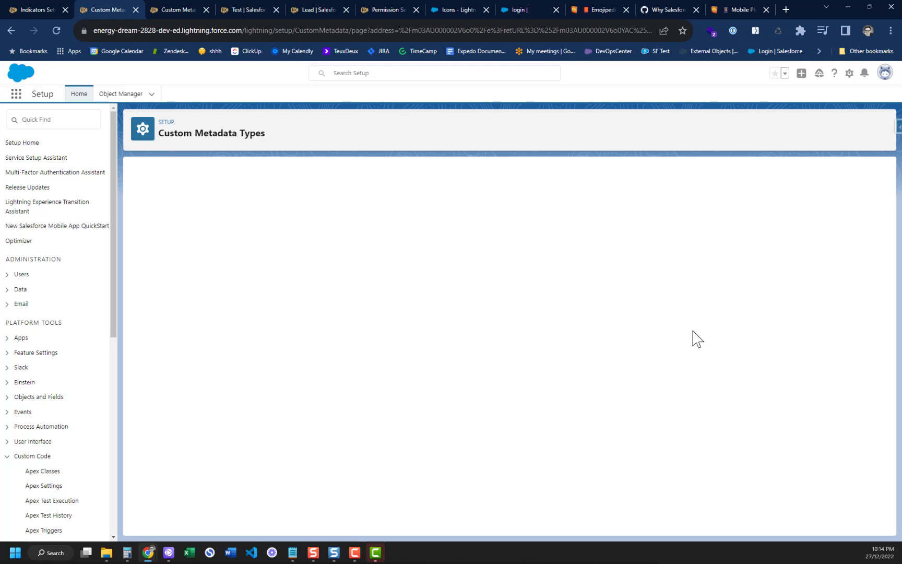
click(678, 443)
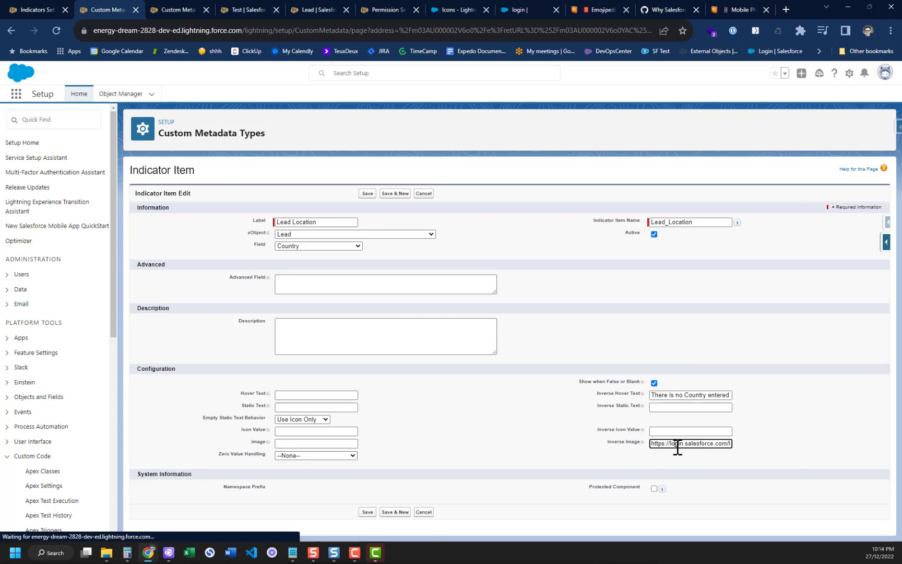
drag(677, 443, 777, 447)
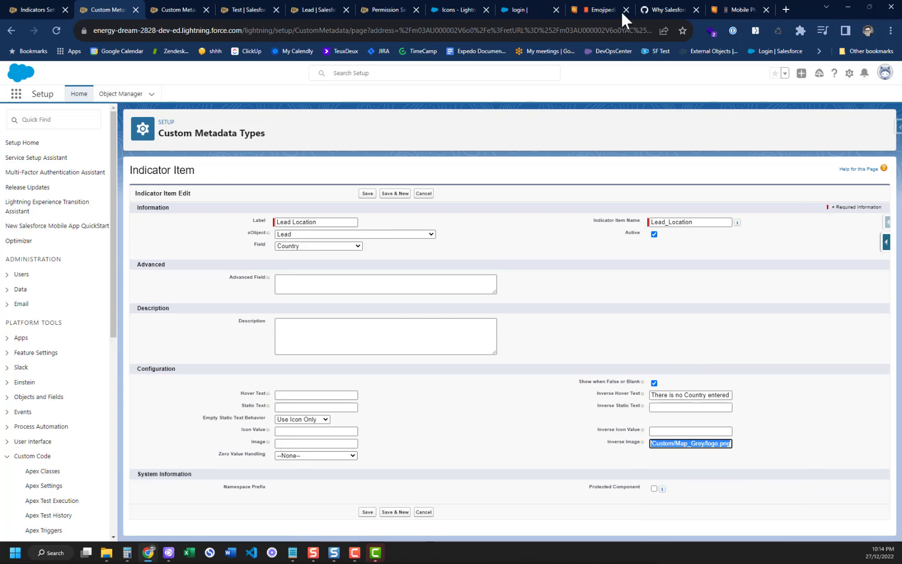
Browse the Salesforce logo library to find the Map logos in their different colours.
click(528, 8)
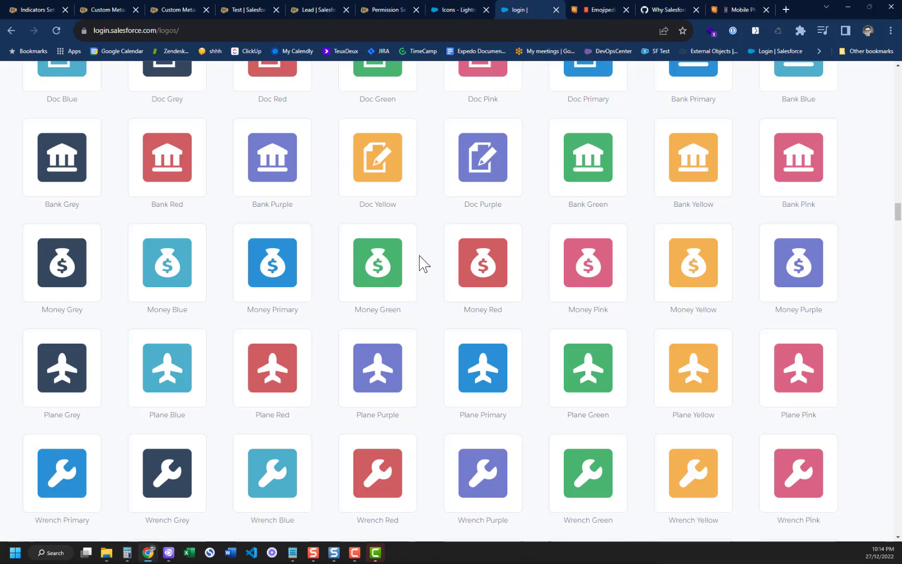
scroll(411, 267, up, 20)
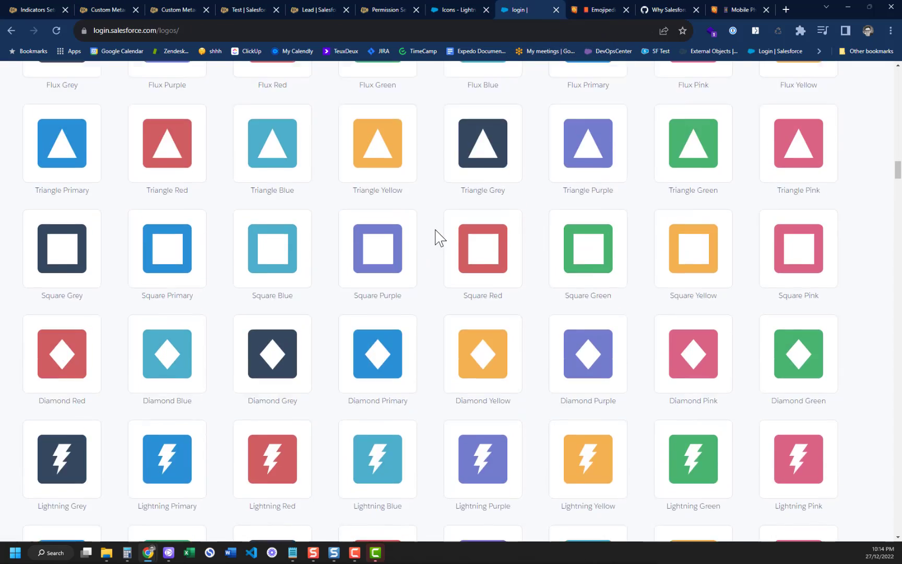
scroll(440, 224, up, 5)
scroll(447, 221, down, 20)
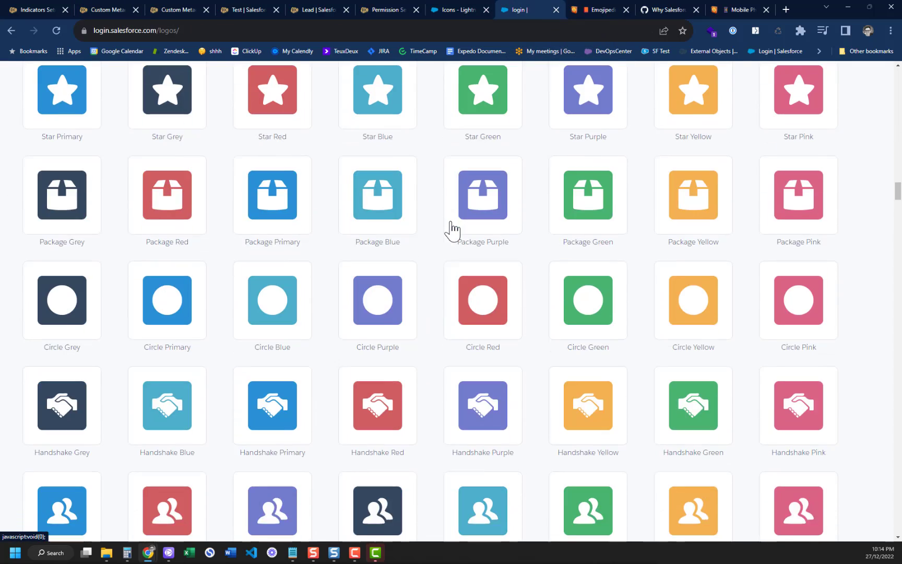
scroll(452, 229, down, 20)
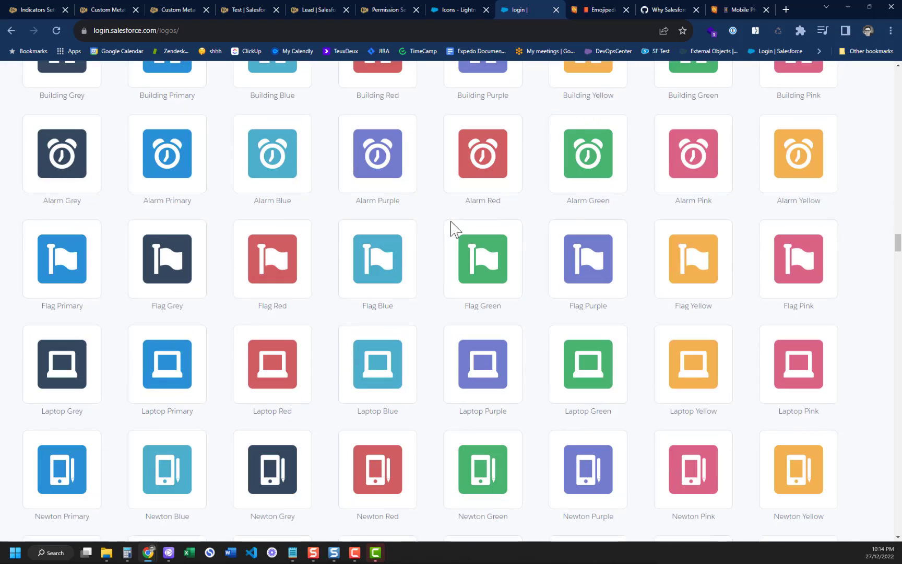
scroll(452, 228, down, 20)
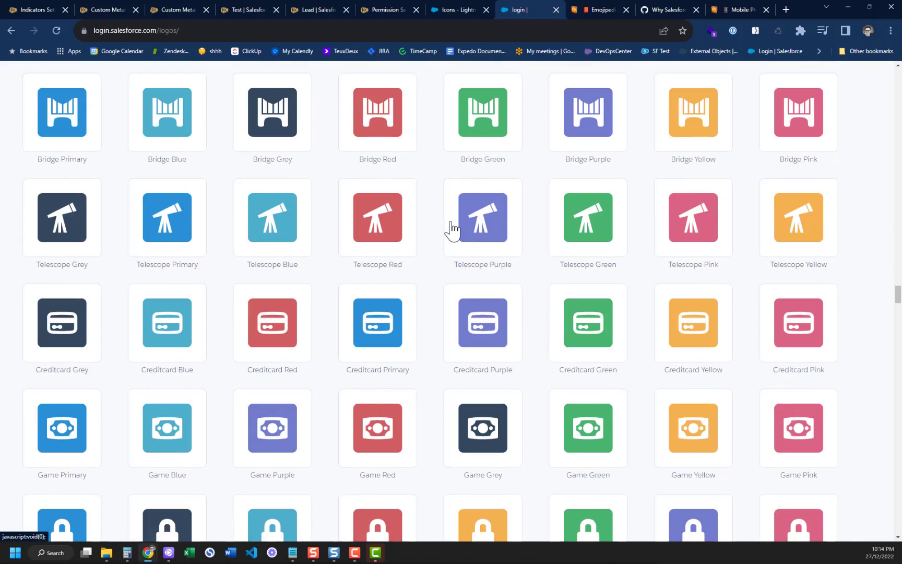
scroll(452, 228, down, 20)
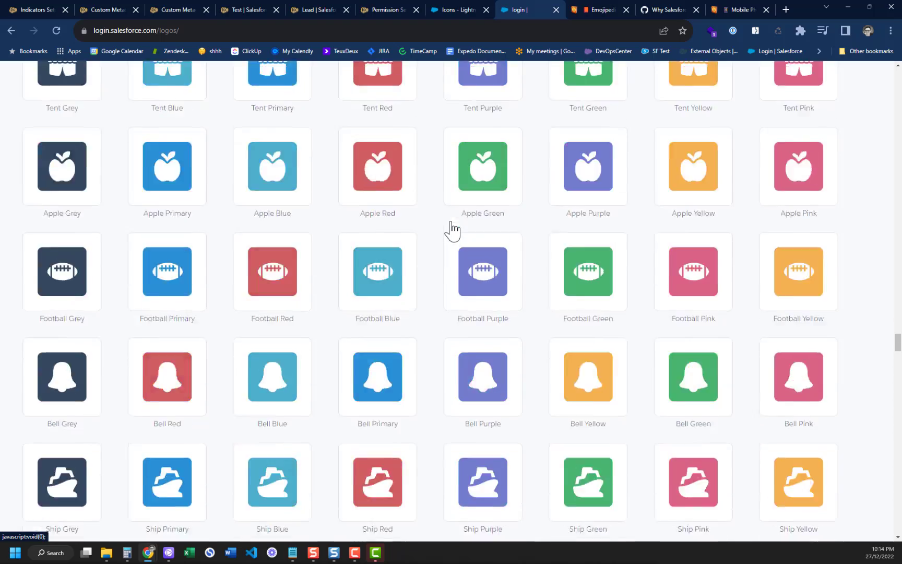
scroll(454, 228, down, 20)
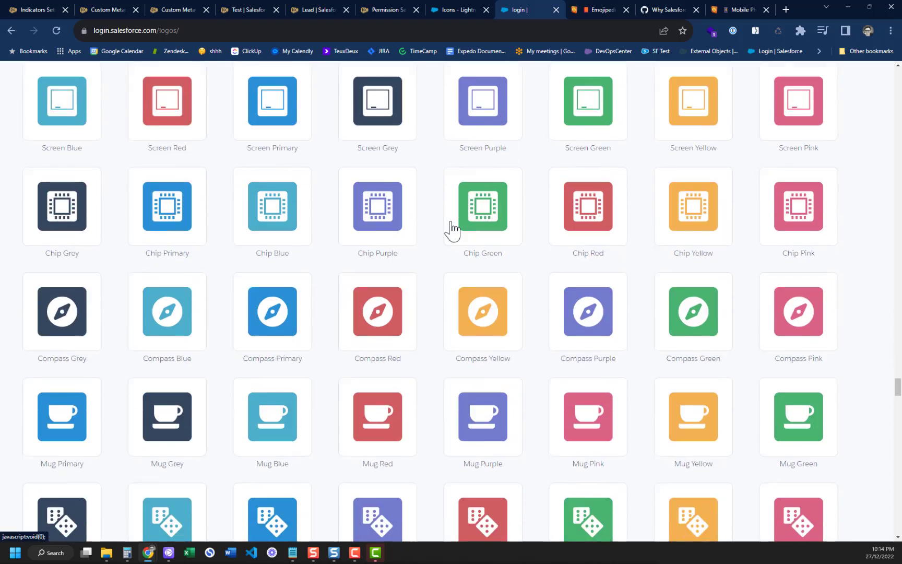
scroll(452, 229, down, 20)
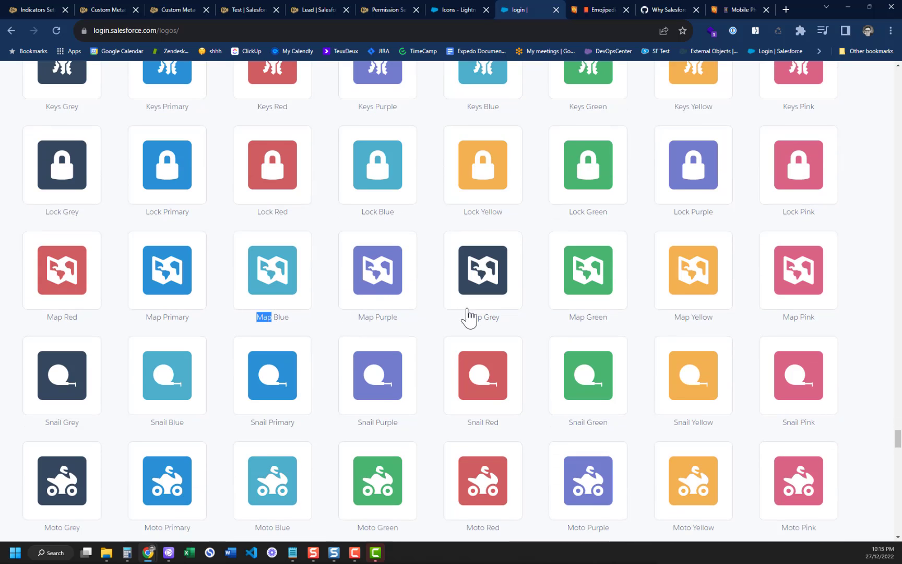
Open the Map Green logo's details, select its full Logo URL, and return to the Lead Location edit form.
click(578, 316)
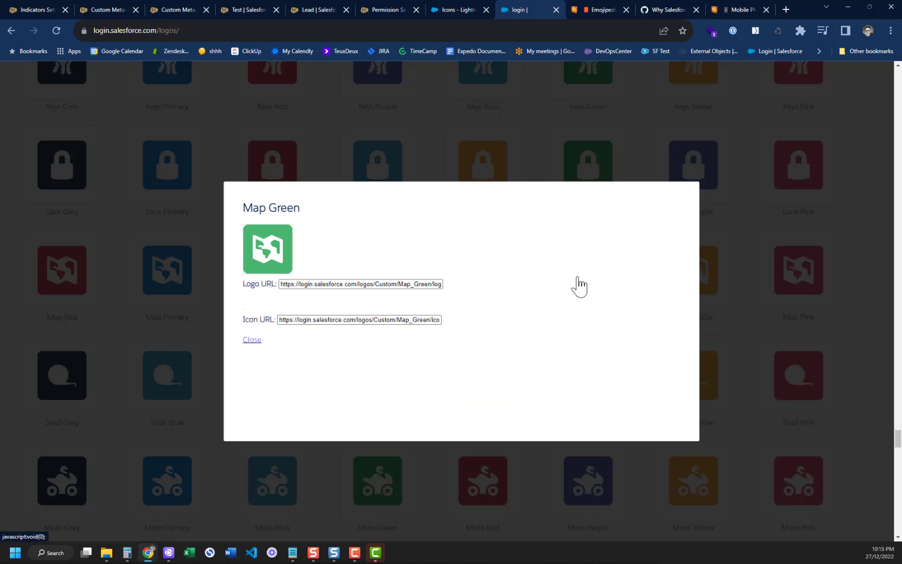
click(580, 287)
drag(287, 287, 494, 298)
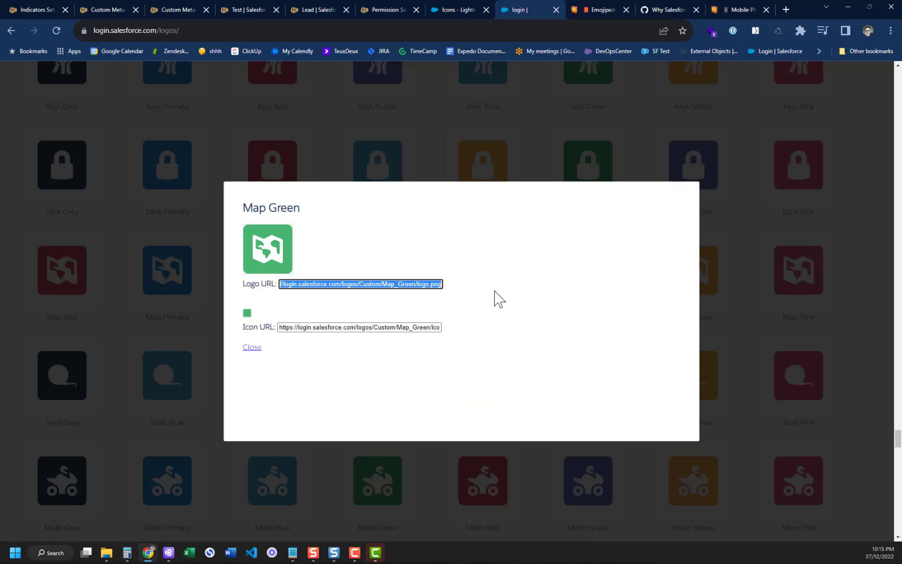
click(177, 7)
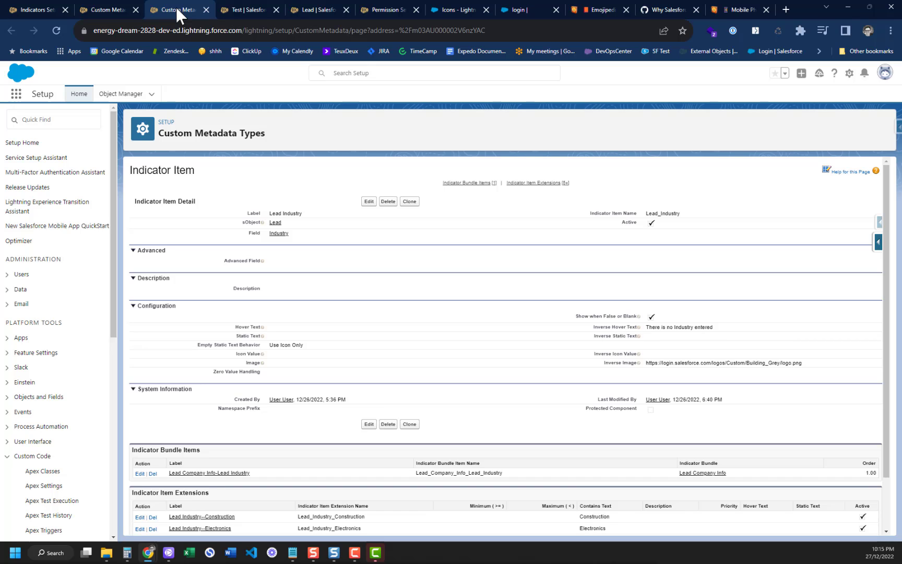
click(101, 7)
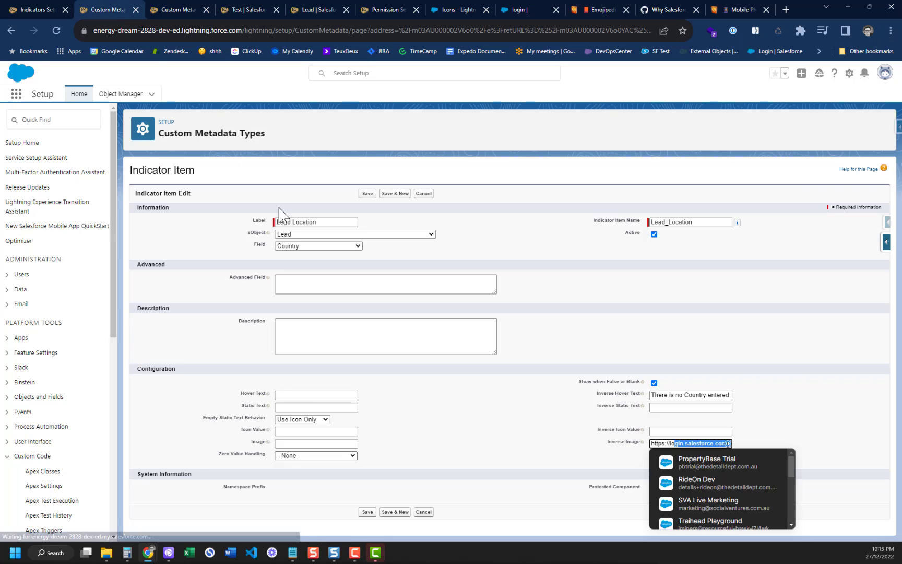
Set the Lead Location indicator item's Hover Text to "Another Country".
click(302, 395)
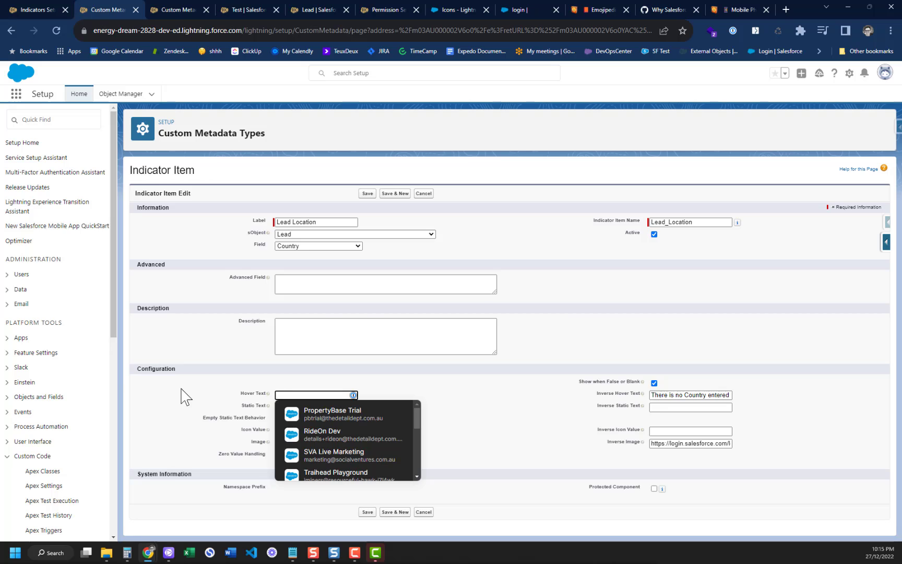
text(Ano)
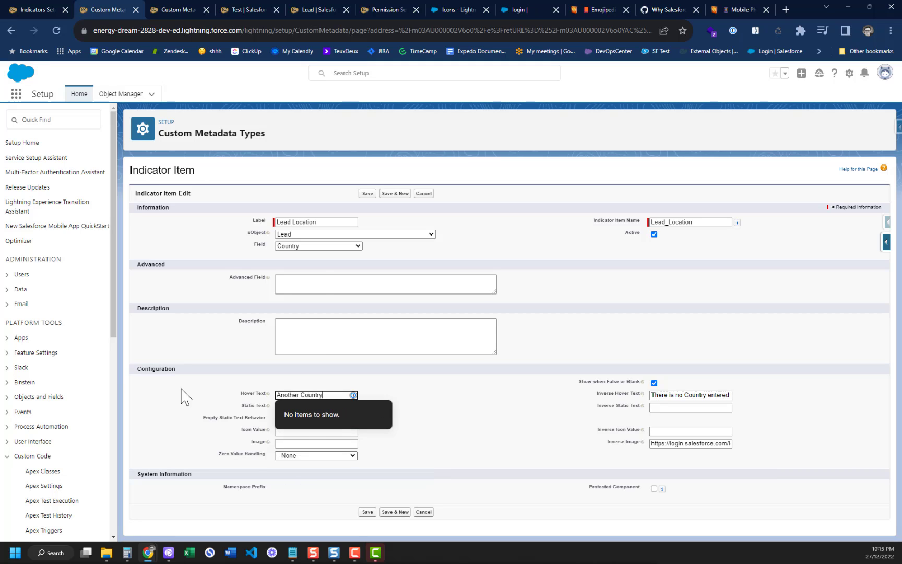
text(ther Country)
key(Tab)
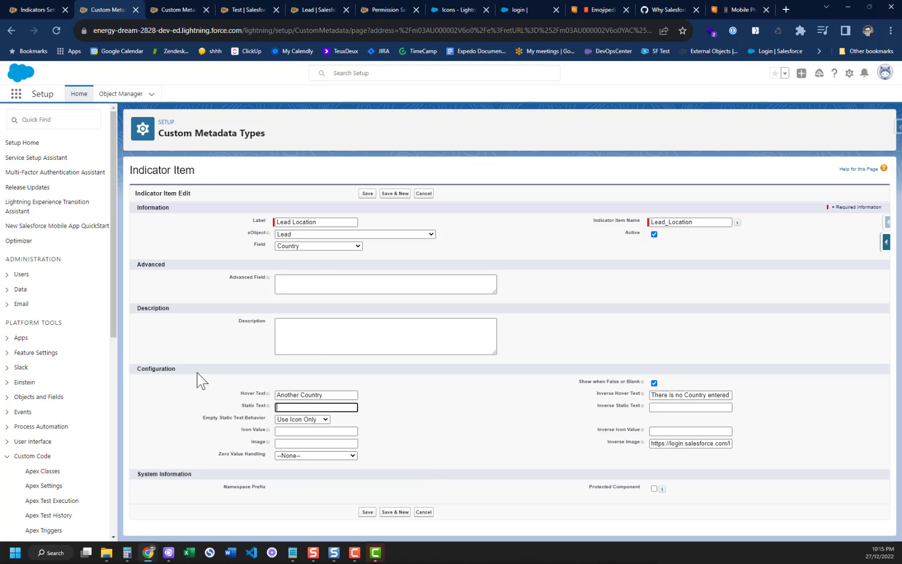
Paste the copied Map Green logo URL as the Lead Location item's Image and save the item.
click(300, 431)
click(286, 444)
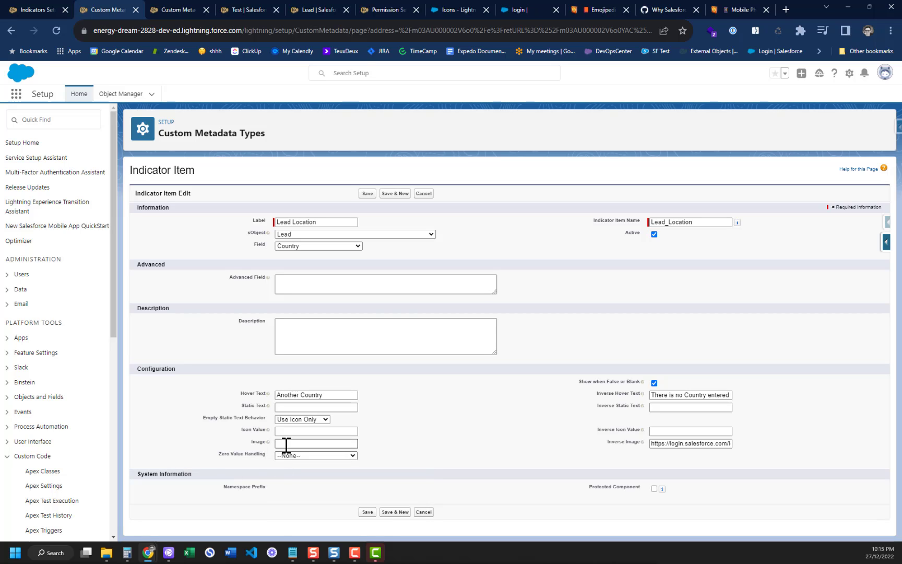
key(ctrl+v)
click(434, 443)
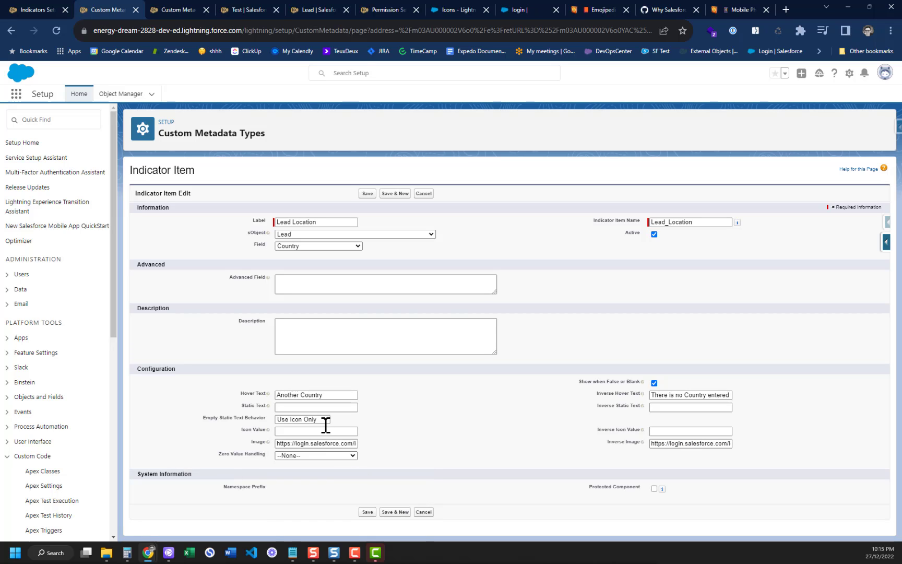
click(368, 512)
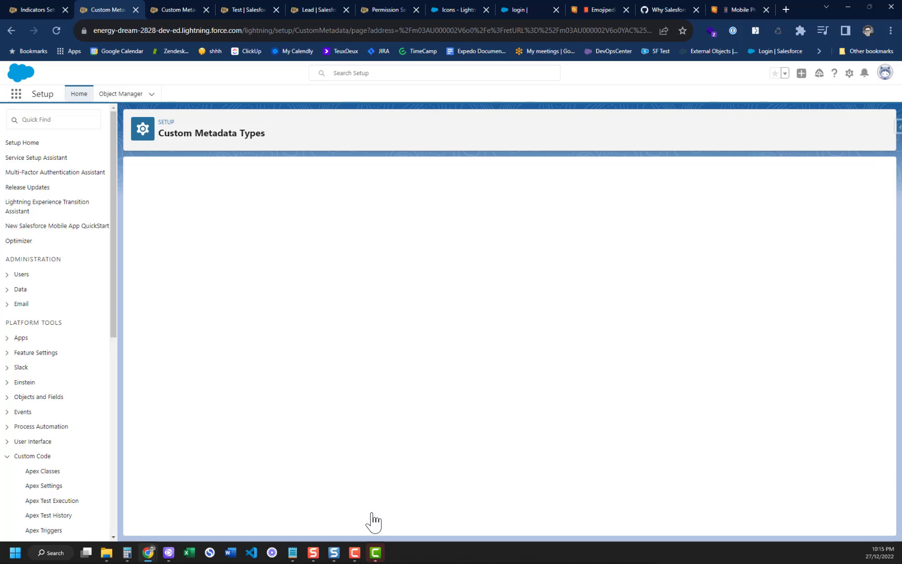
Switch to the test lead record, reload it, and examine its location indicator under Company Details.
click(312, 7)
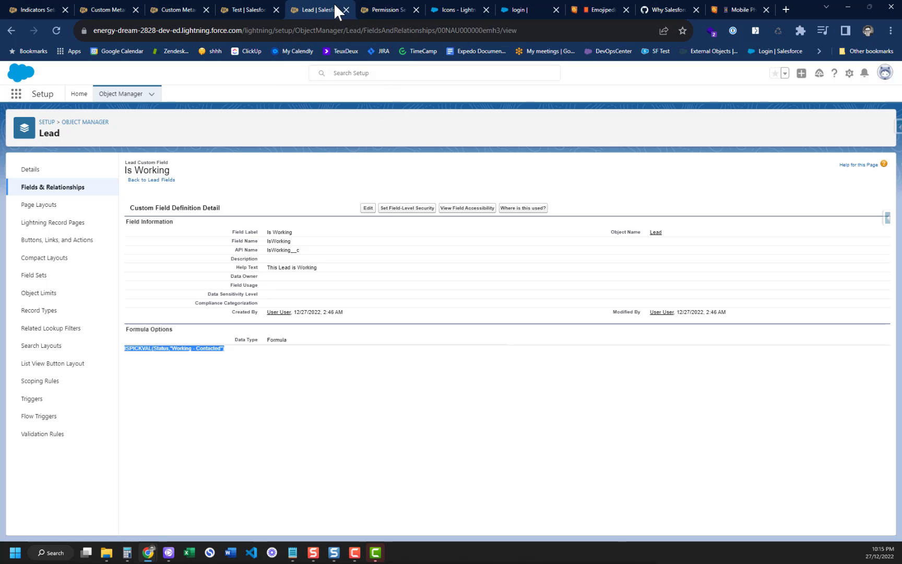
click(369, 10)
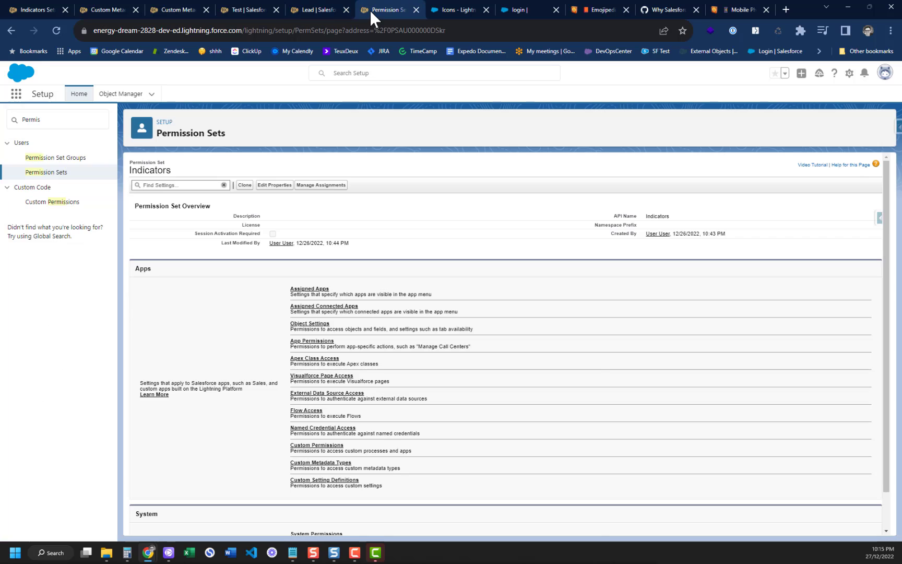
click(223, 9)
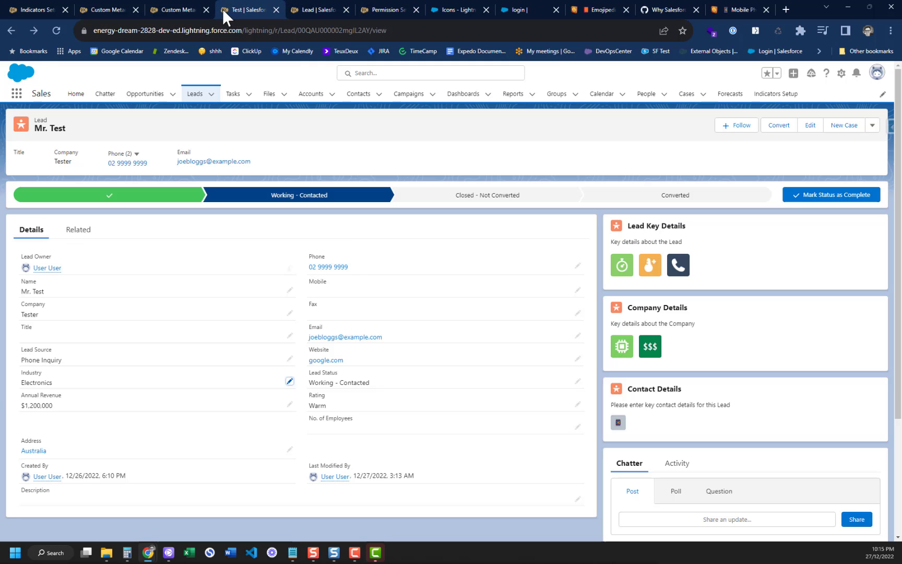
click(51, 31)
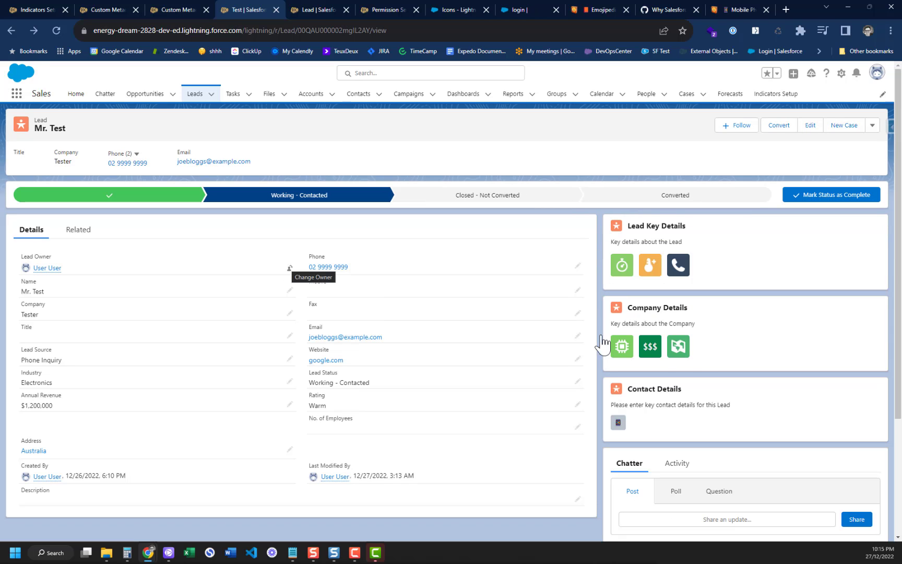
mouse_move(684, 353)
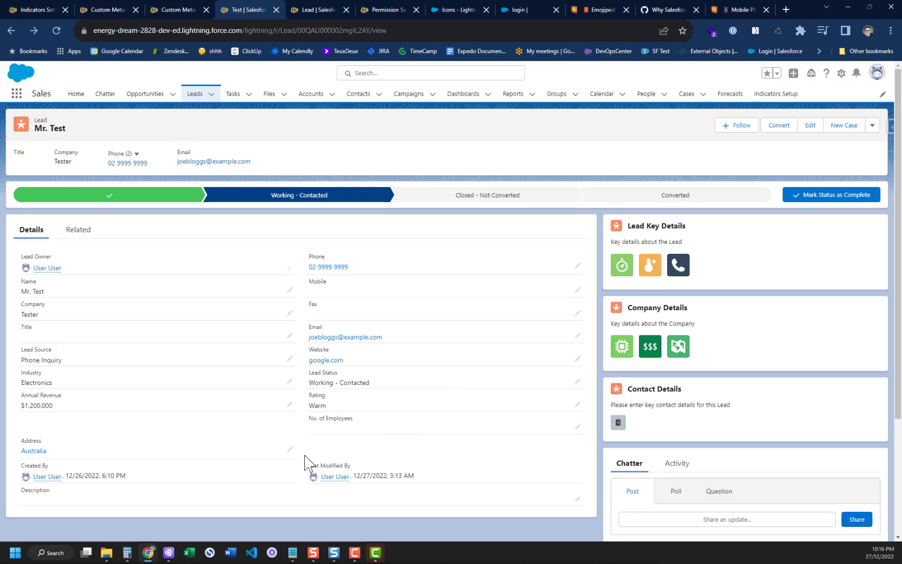
Change the Country in the test lead's address to US and save the record.
click(289, 449)
scroll(153, 475, down, 3)
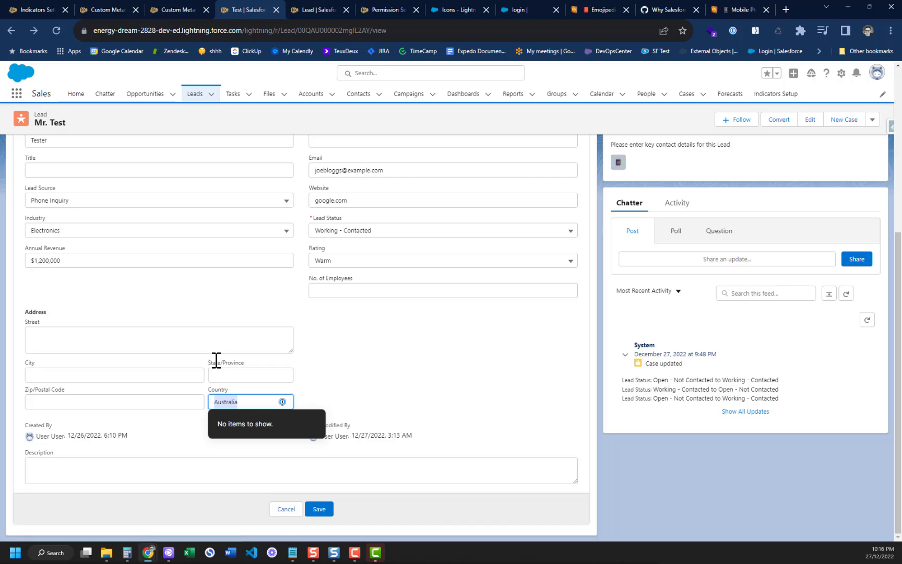
text(US)
click(317, 508)
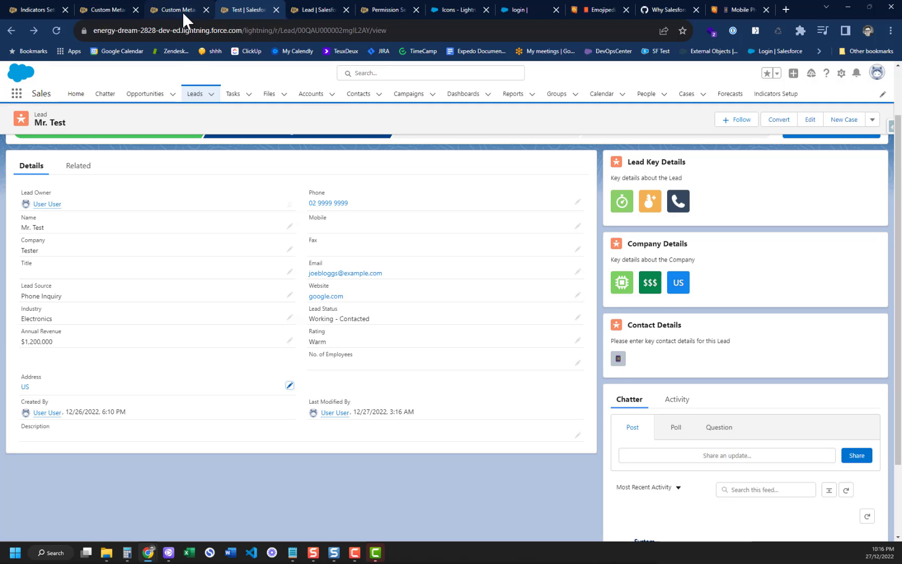
Review the Lead Industry item's full list of extensions and open the Lead Industry--Construction extension.
click(164, 7)
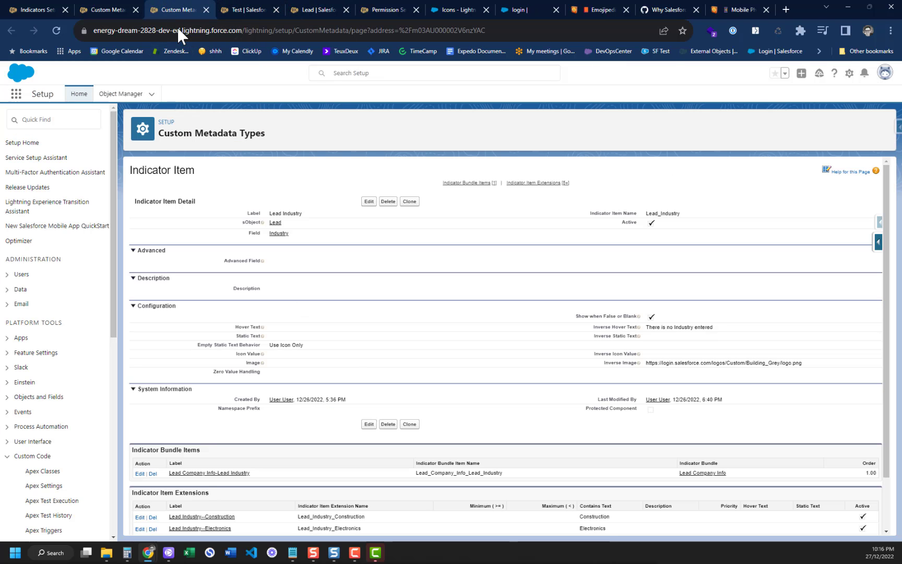
scroll(355, 351, down, 1)
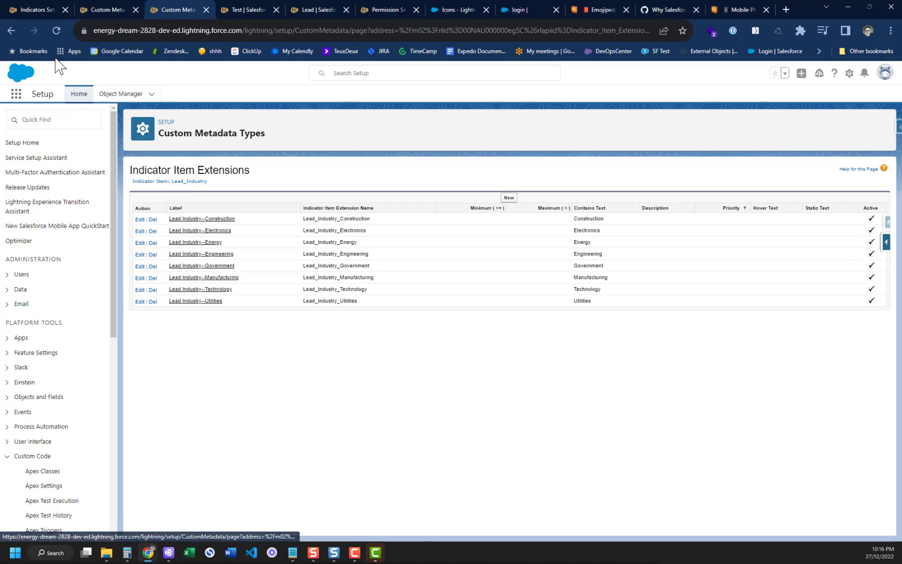
click(12, 29)
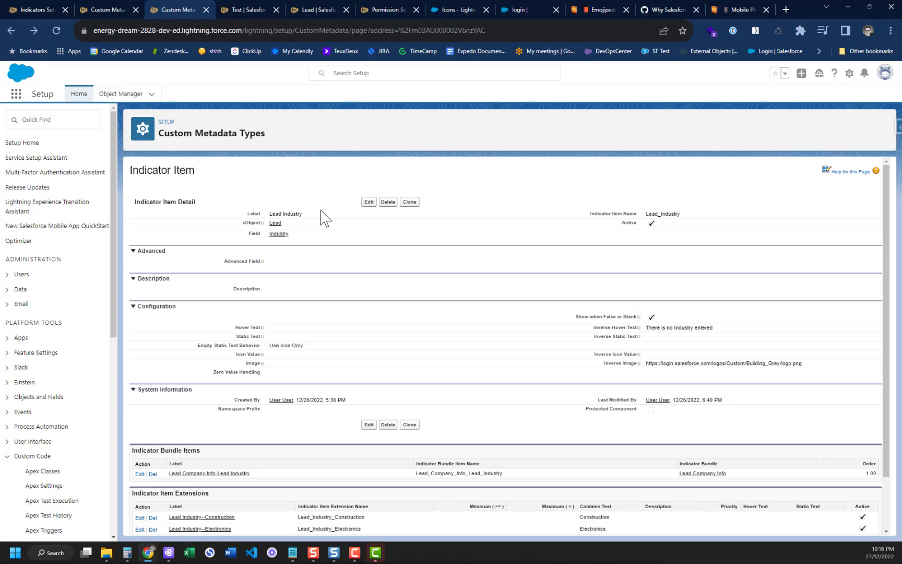
scroll(321, 211, down, 2)
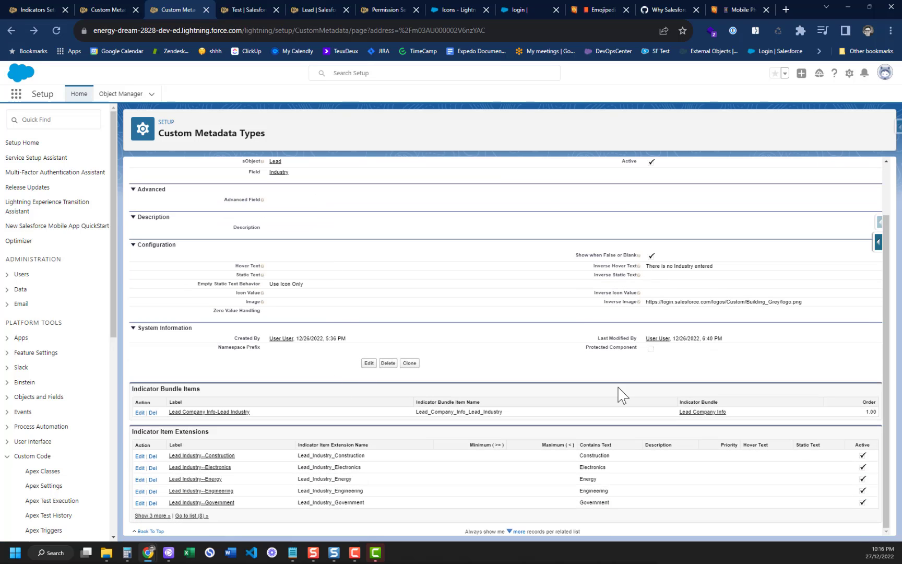
click(205, 456)
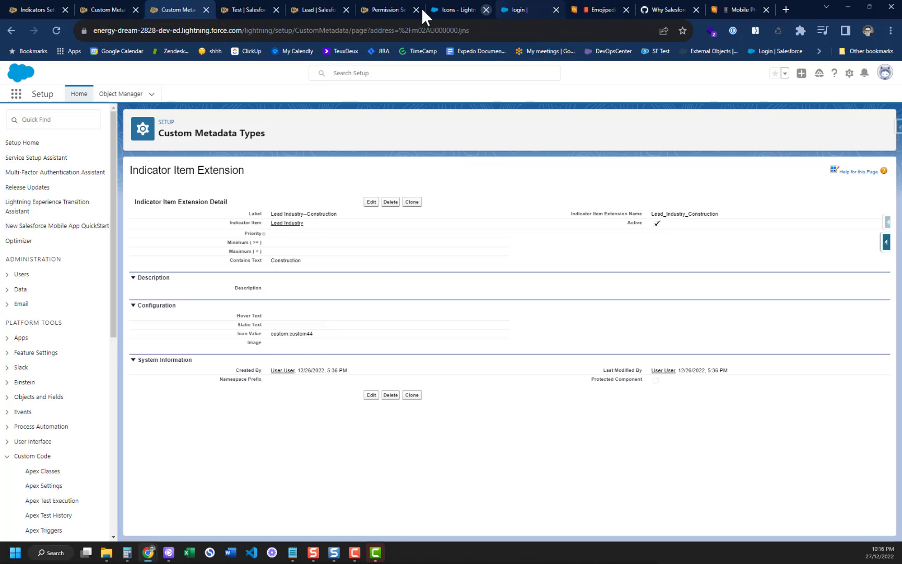
Find the custom44 icon on the Lightning Design System icons page.
click(444, 11)
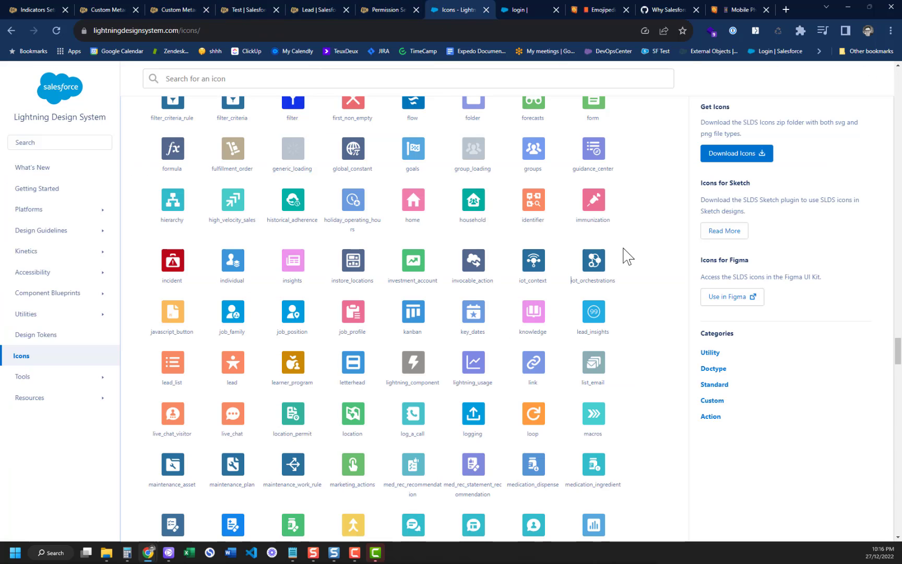
key(ctrl+f)
text(cus)
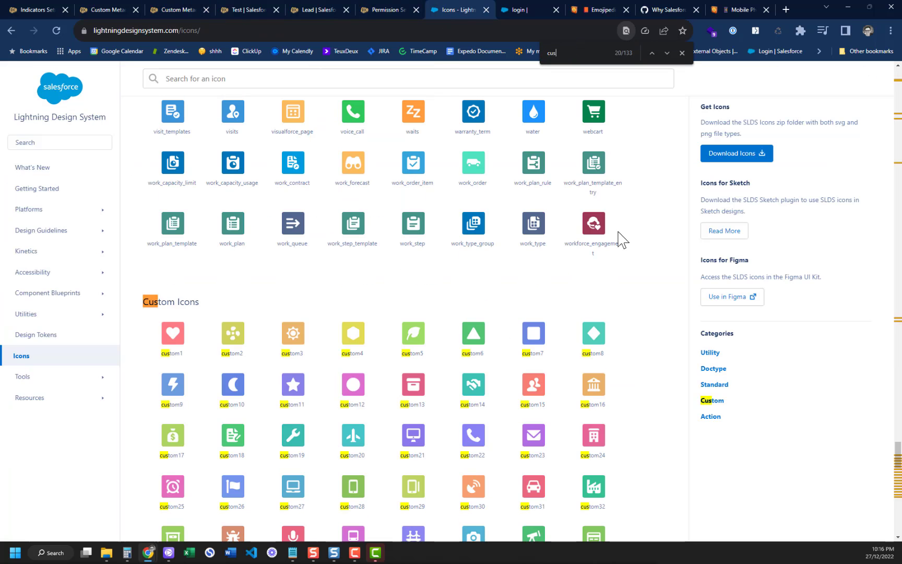
text(tom44)
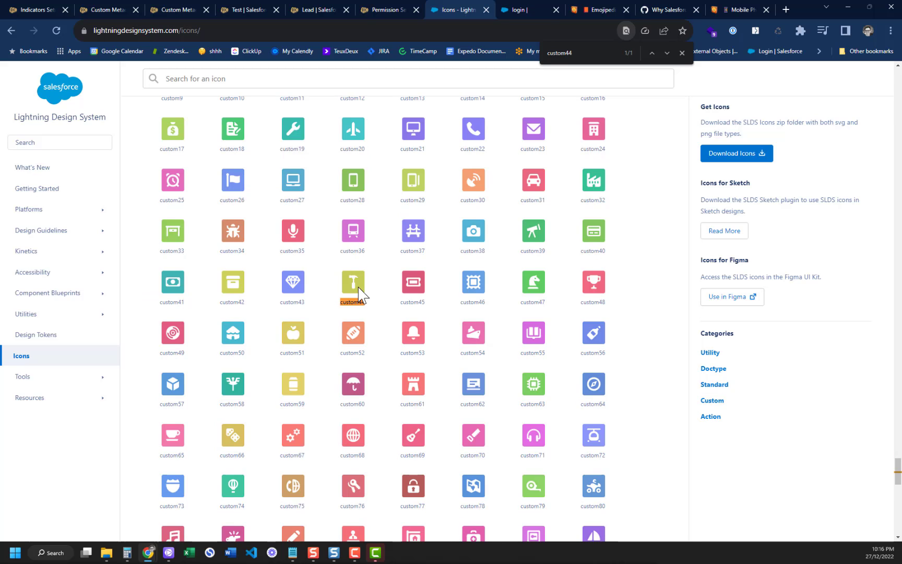
Revisit the Lead Location item and Indicators Setup, and inspect the rating indicator under Lead Key Details on the test lead.
click(106, 7)
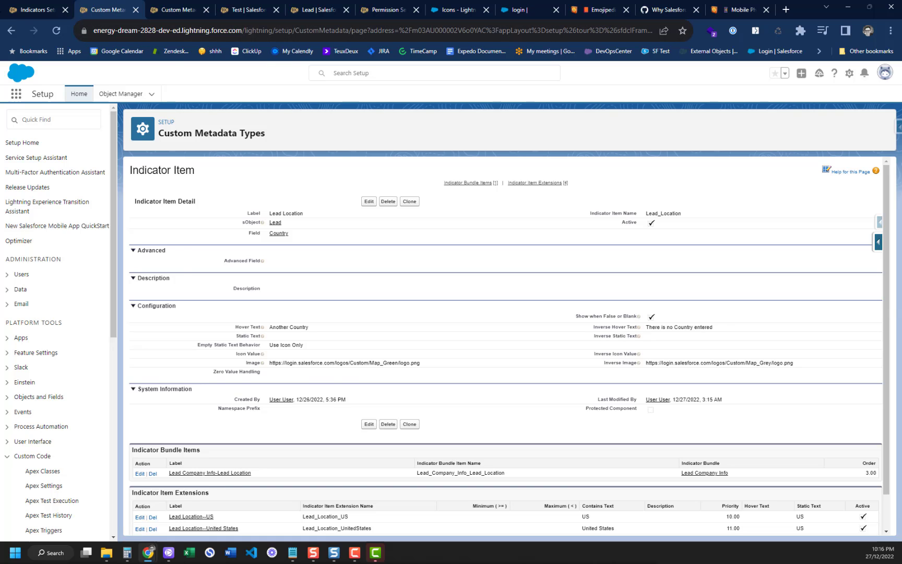
click(41, 12)
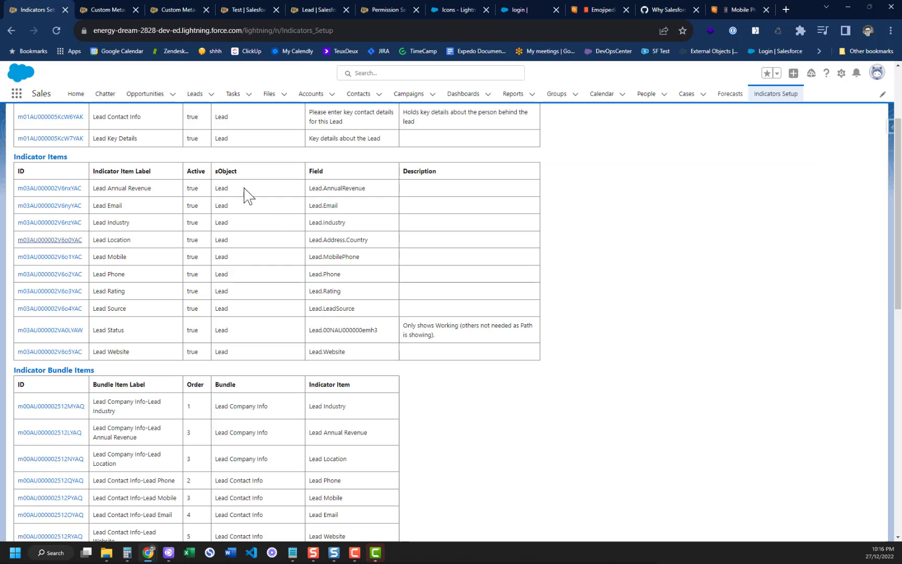
click(235, 6)
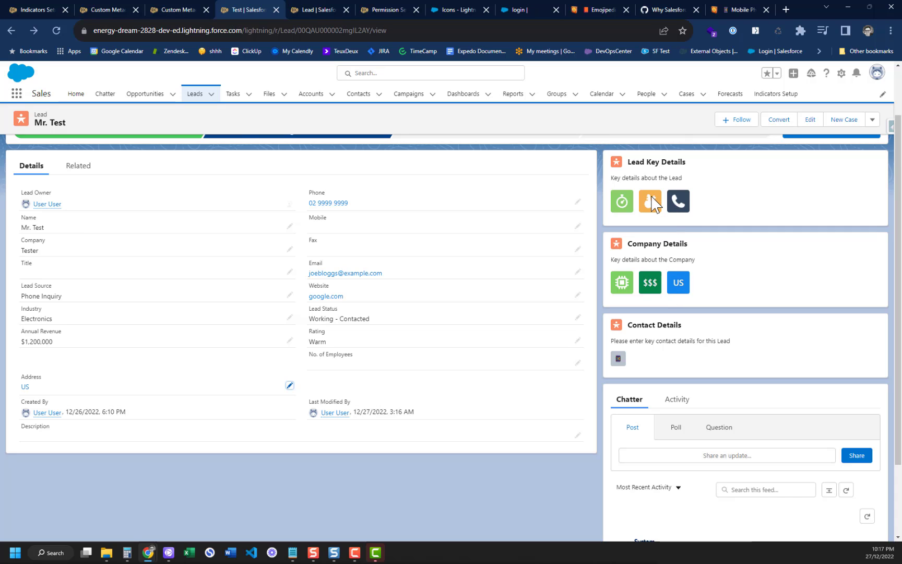
mouse_move(651, 203)
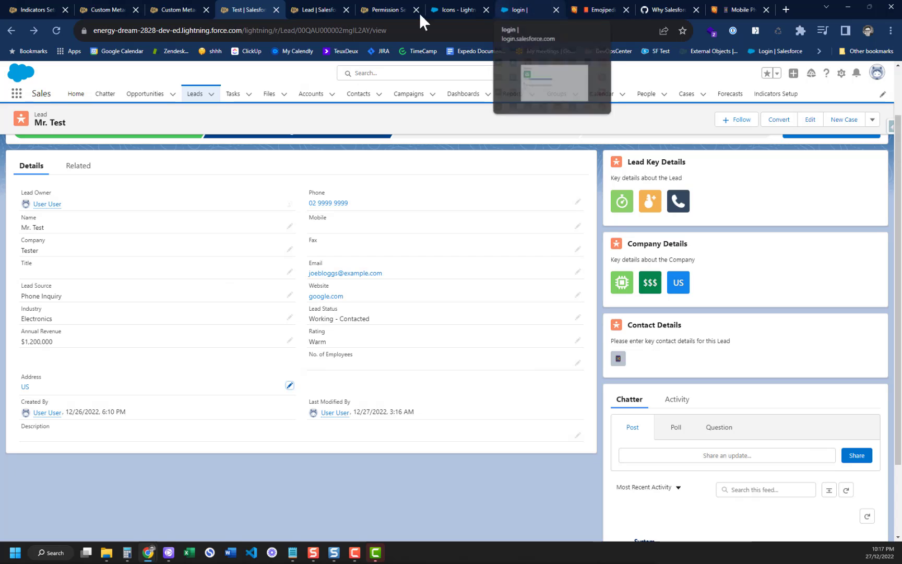
Browse the Salesforce logo library's custom icons and search the page for "temp".
click(444, 10)
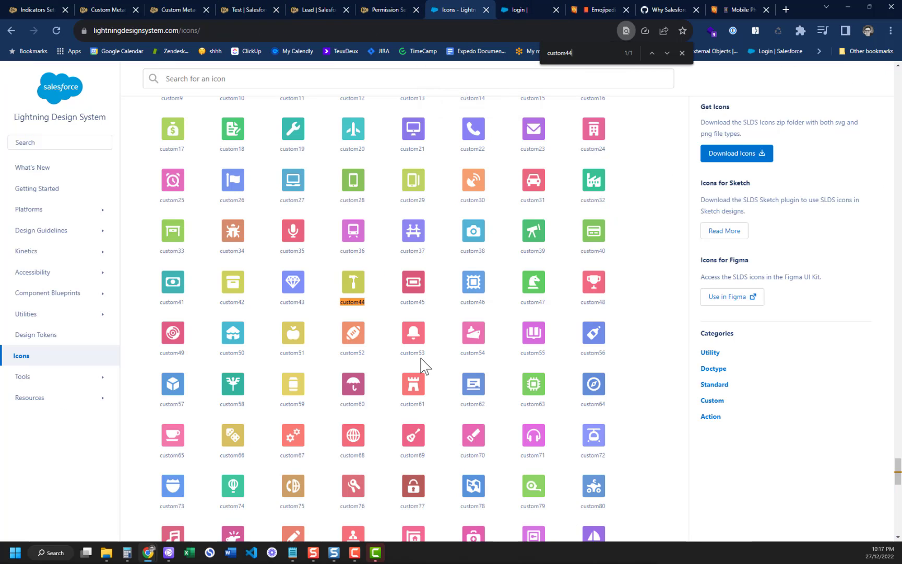
click(526, 9)
click(750, 174)
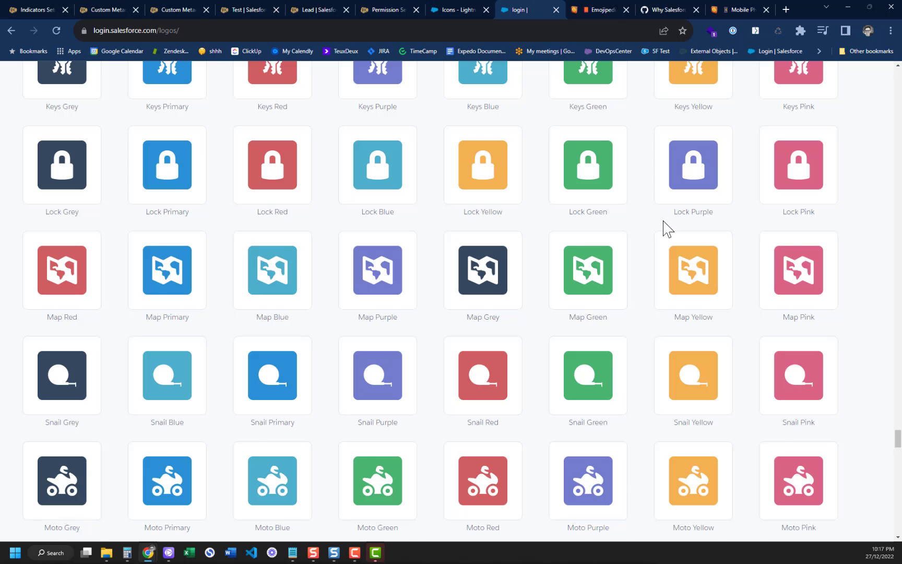
scroll(662, 227, up, 20)
scroll(638, 228, up, 20)
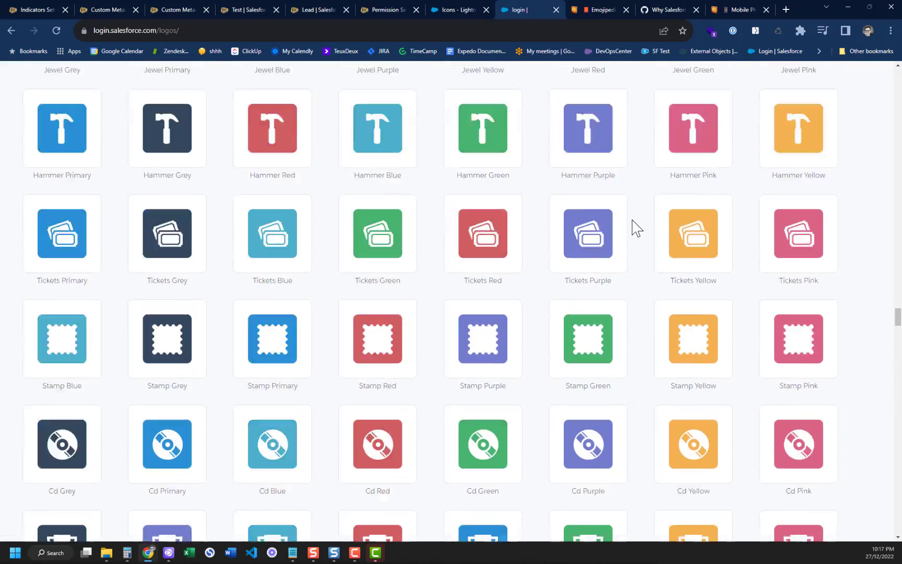
scroll(636, 228, up, 20)
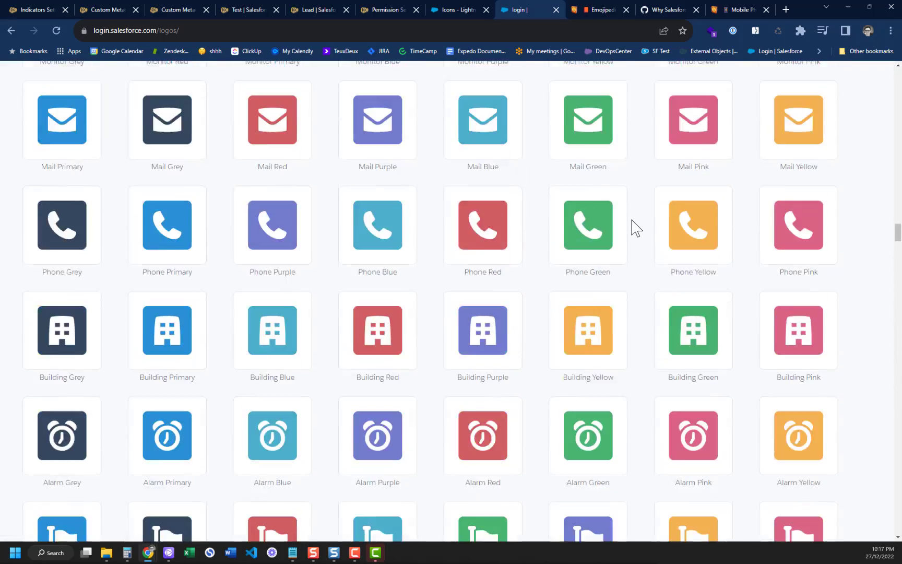
scroll(634, 233, up, 20)
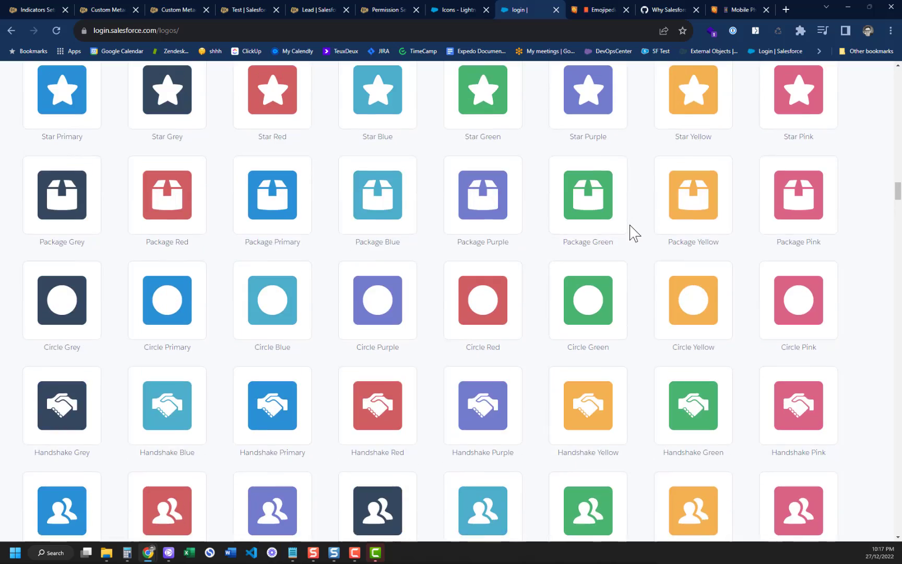
scroll(634, 233, down, 20)
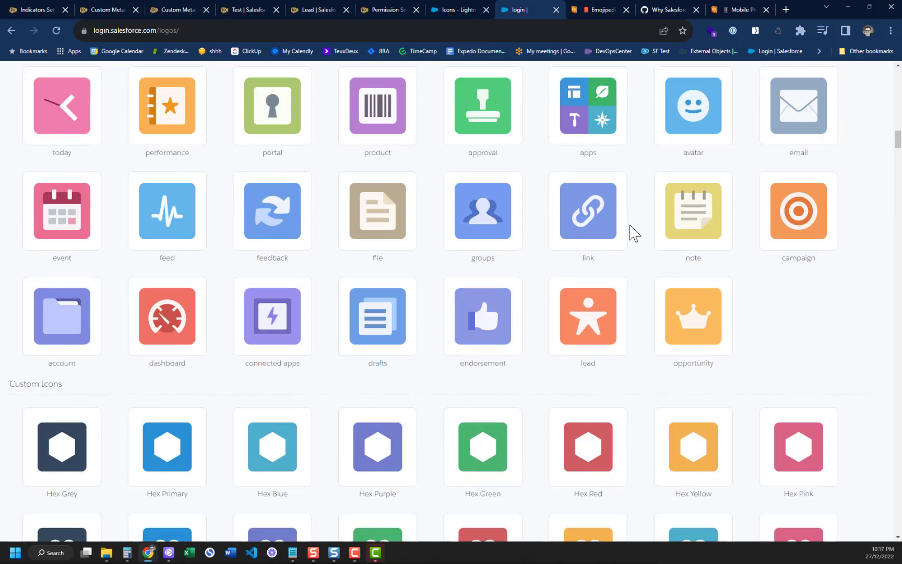
scroll(634, 233, down, 16)
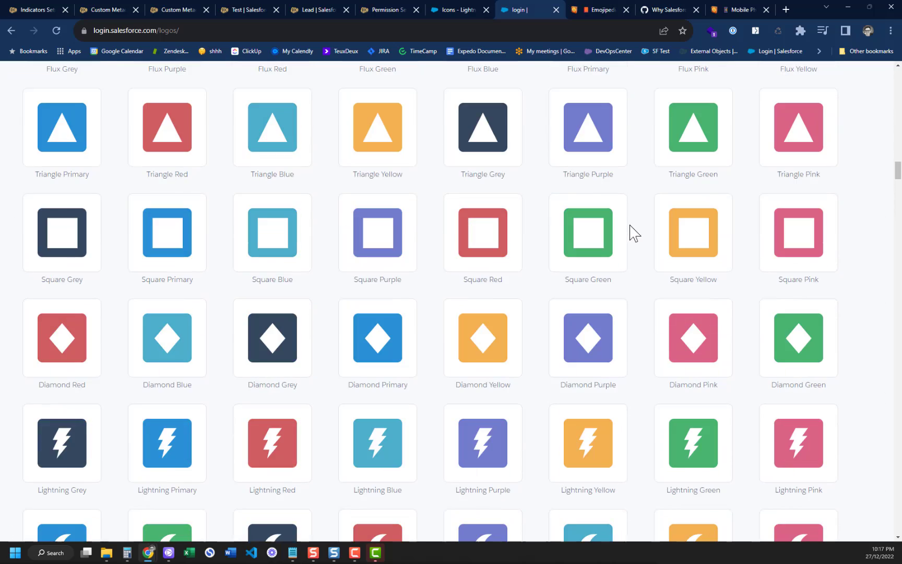
scroll(634, 233, down, 16)
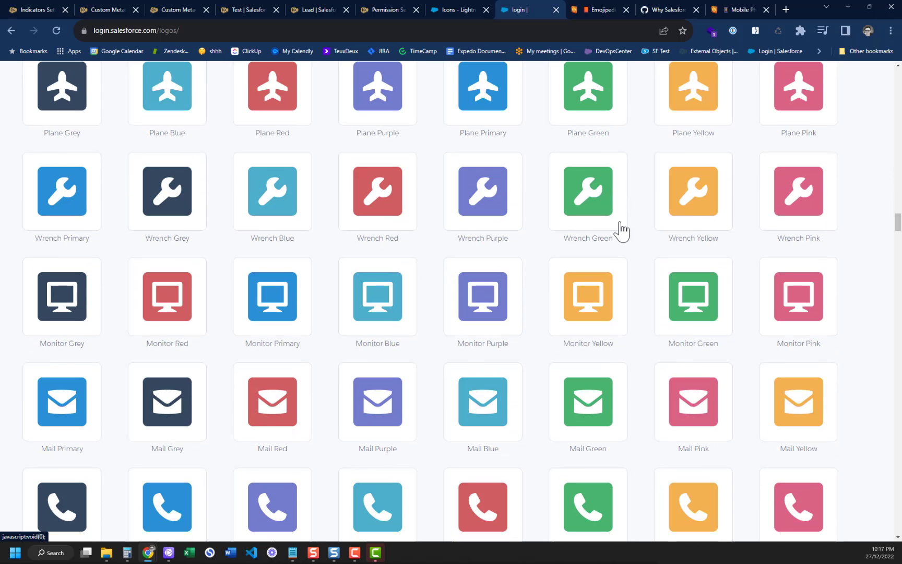
key(ctrl+f)
text(temp)
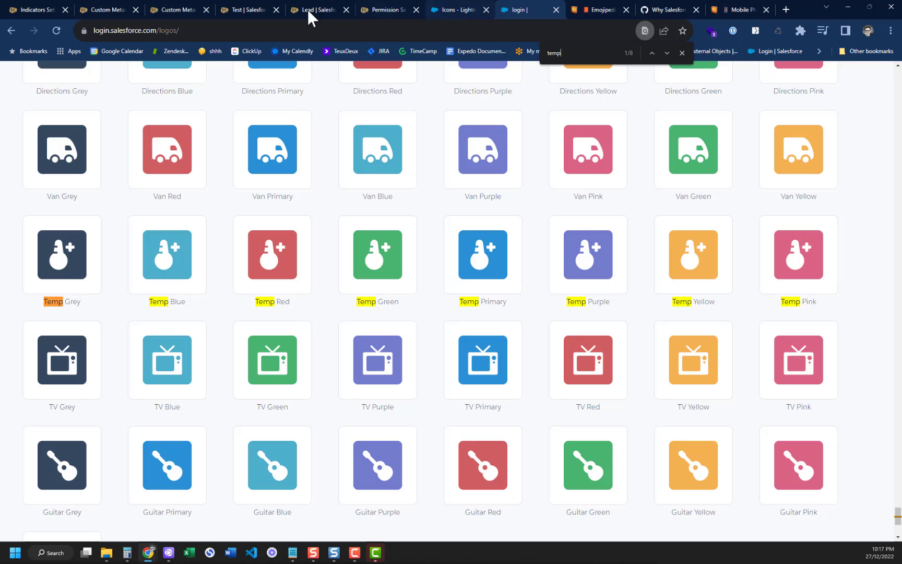
Set the test lead's Lead Source to Purchased List, save it and inspect the source indicator under Lead Key Details.
click(113, 10)
click(43, 8)
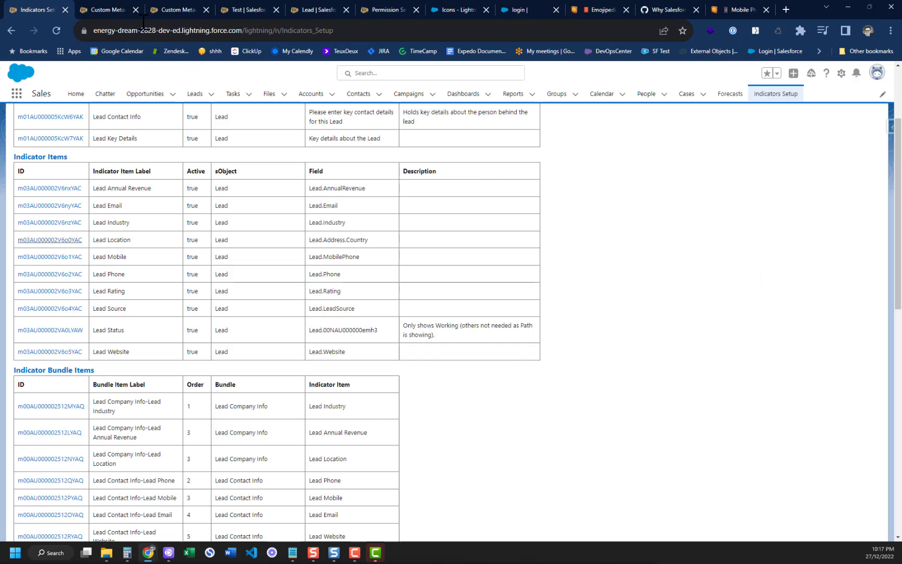
click(320, 9)
click(237, 9)
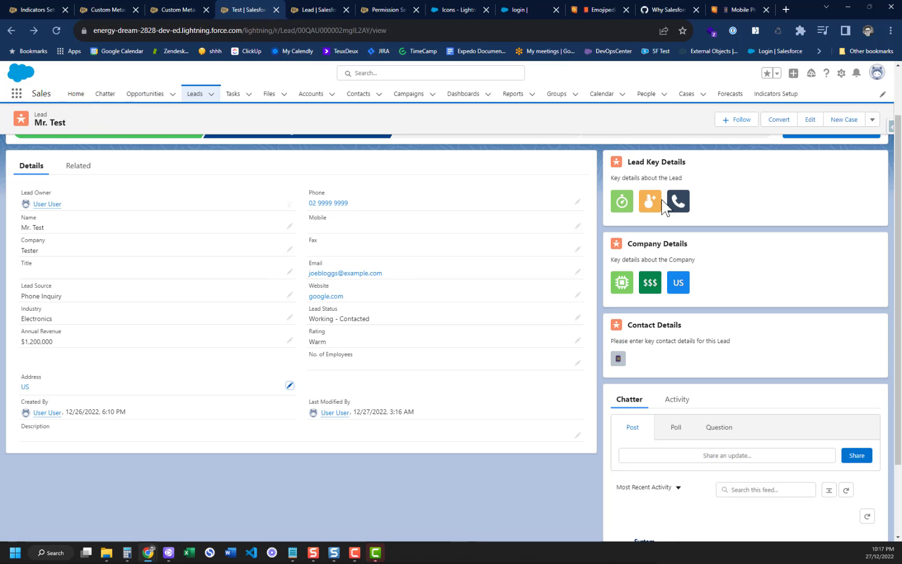
mouse_move(677, 208)
click(289, 295)
click(135, 307)
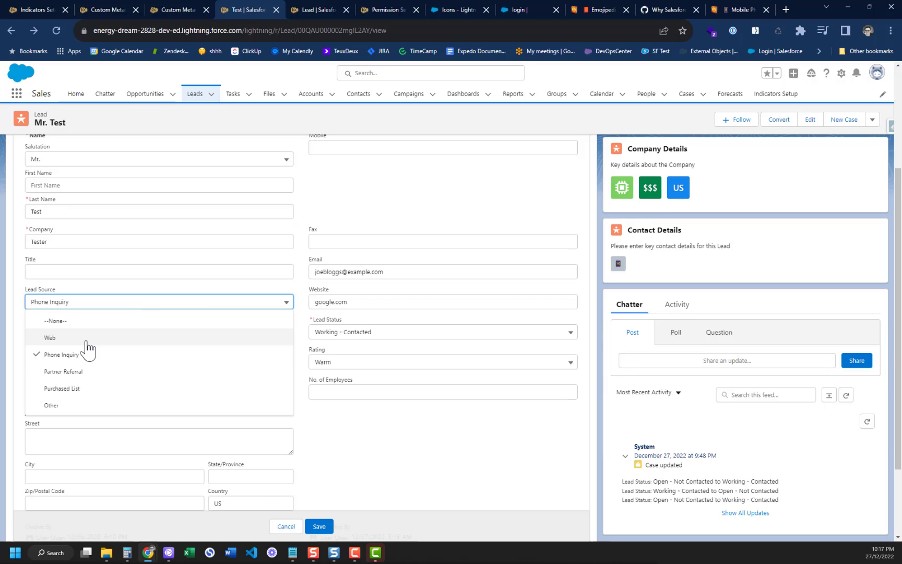
click(62, 391)
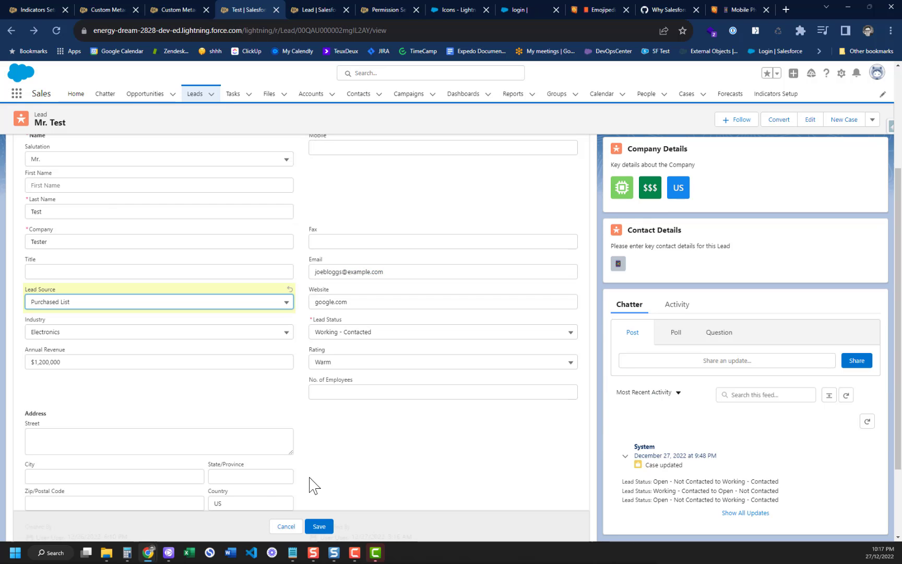
click(319, 526)
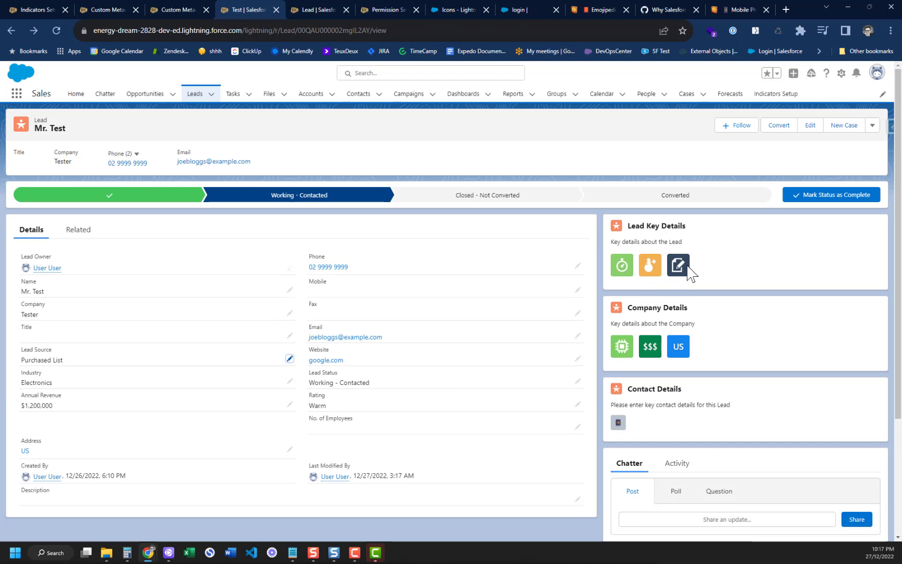
mouse_move(687, 267)
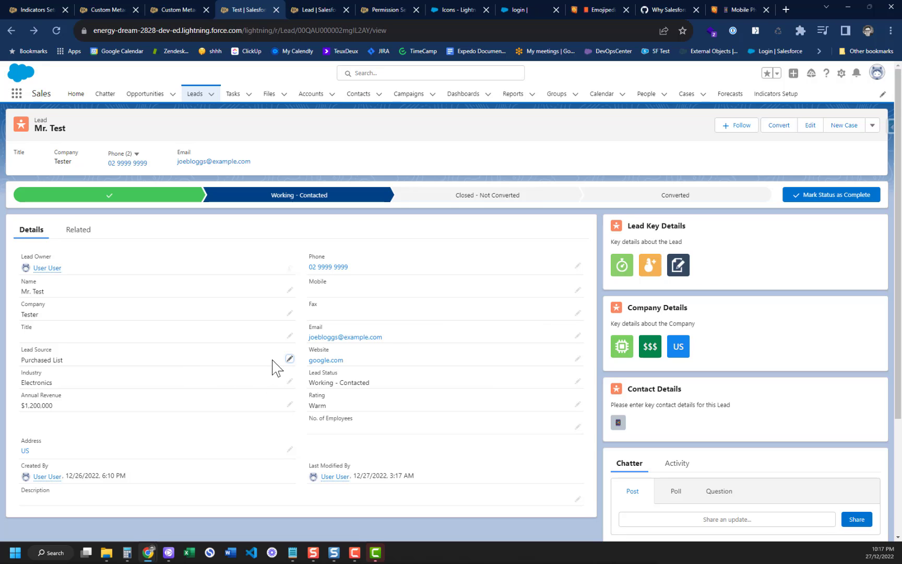
Set the test lead's Lead Source to --None--, save it and inspect the source indicator again.
click(290, 359)
click(84, 366)
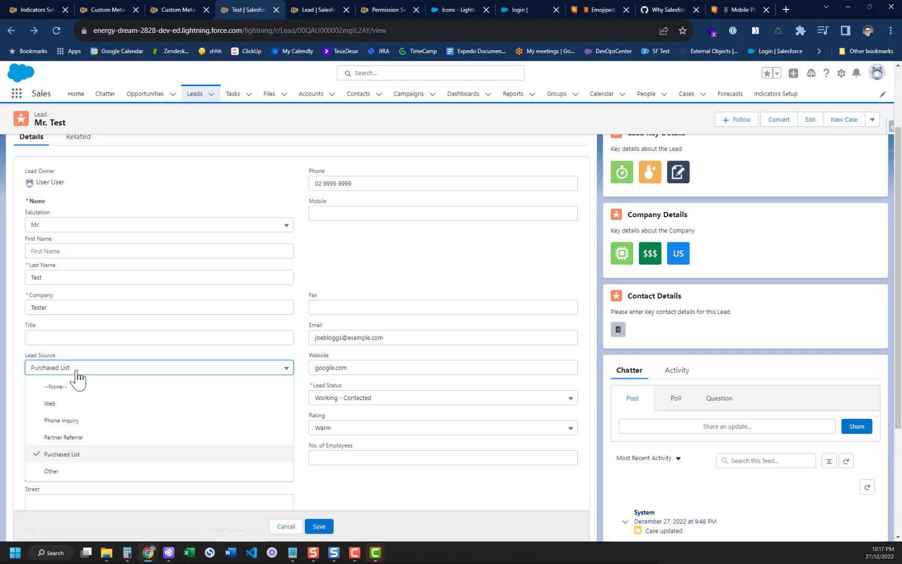
click(68, 385)
click(318, 526)
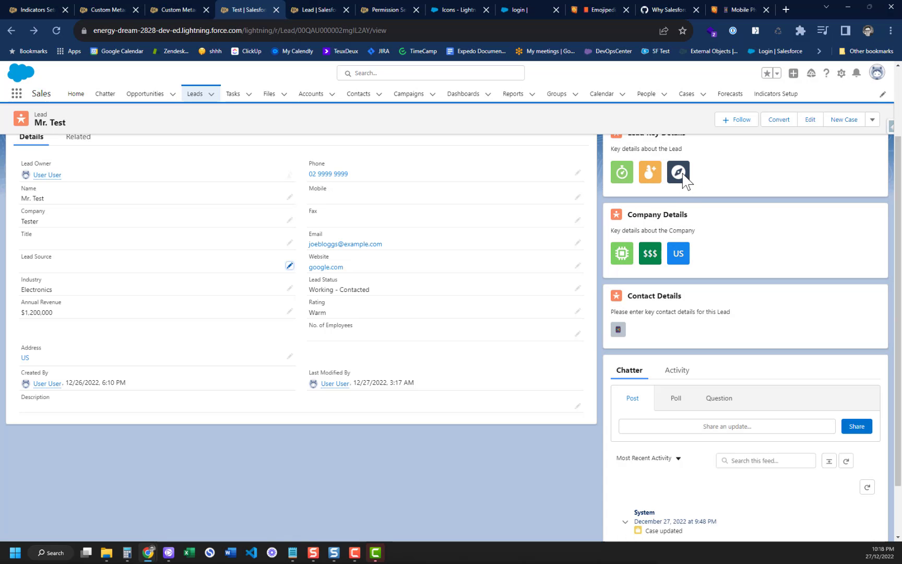
mouse_move(682, 174)
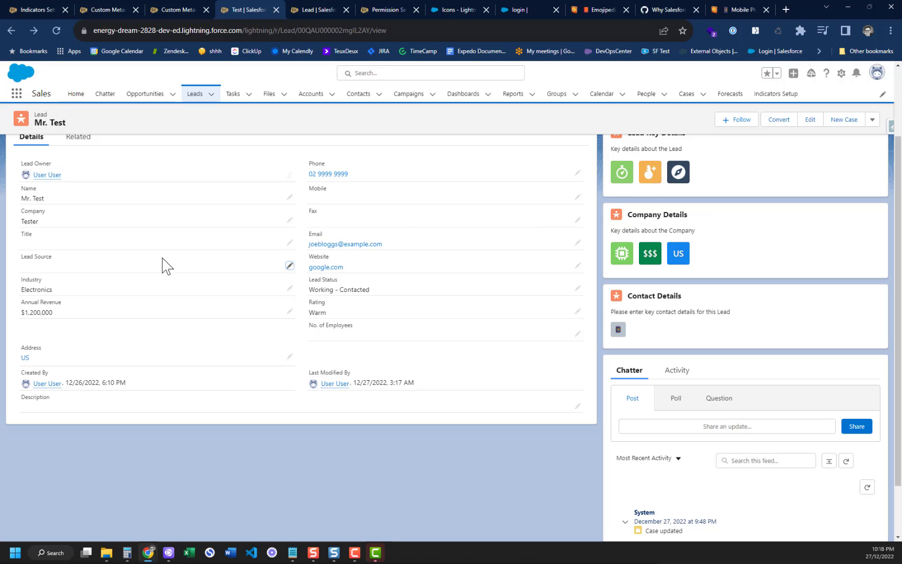
Set the test lead's Lead Source to Web and save the record.
click(289, 266)
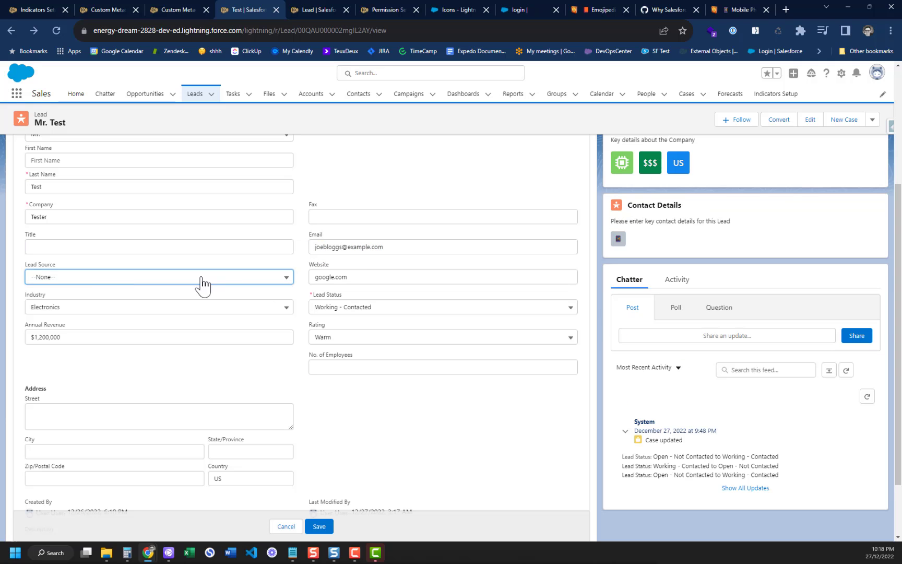
click(91, 277)
click(82, 316)
click(321, 528)
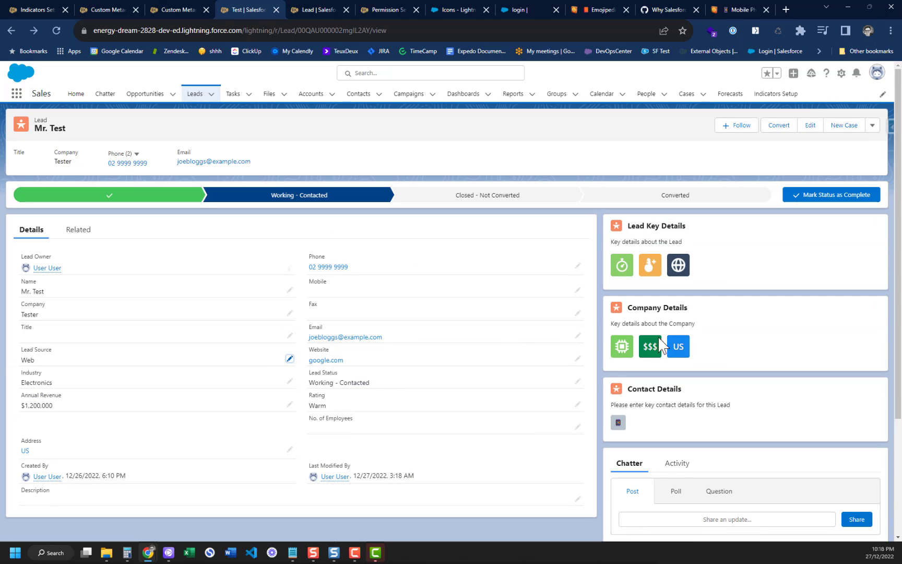
Clear the Email field on the test lead and save the record.
click(578, 337)
drag(386, 347, 291, 347)
key(BackSpace)
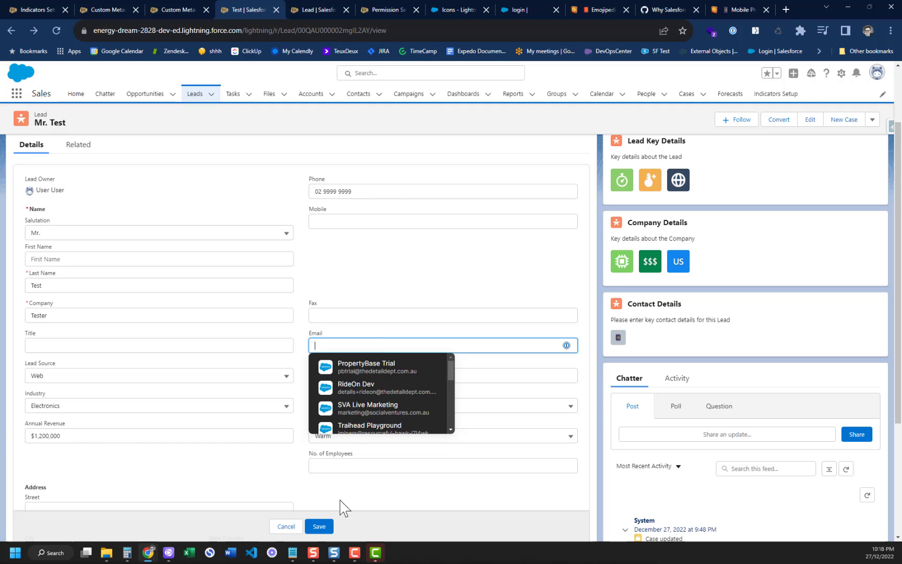
click(320, 526)
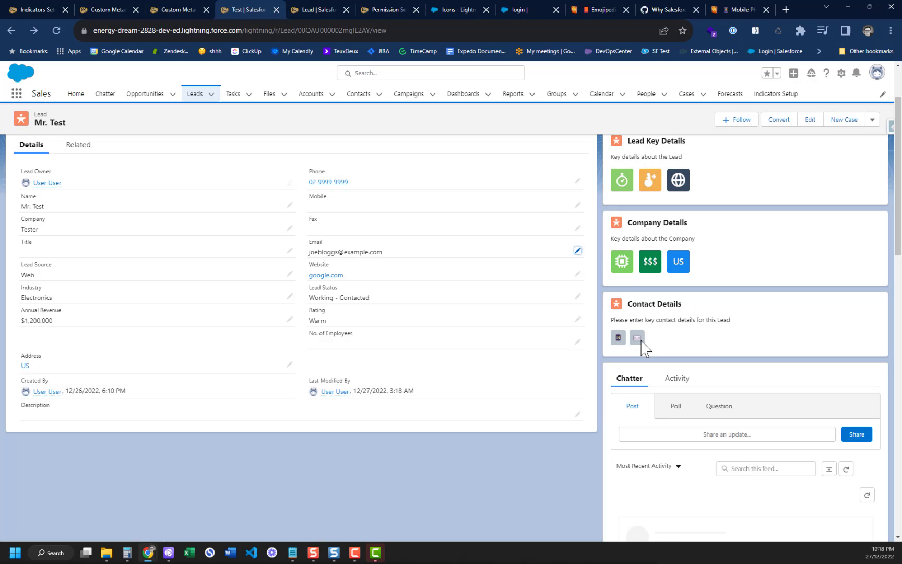
Clear the Website field on the test lead and save the record.
click(577, 273)
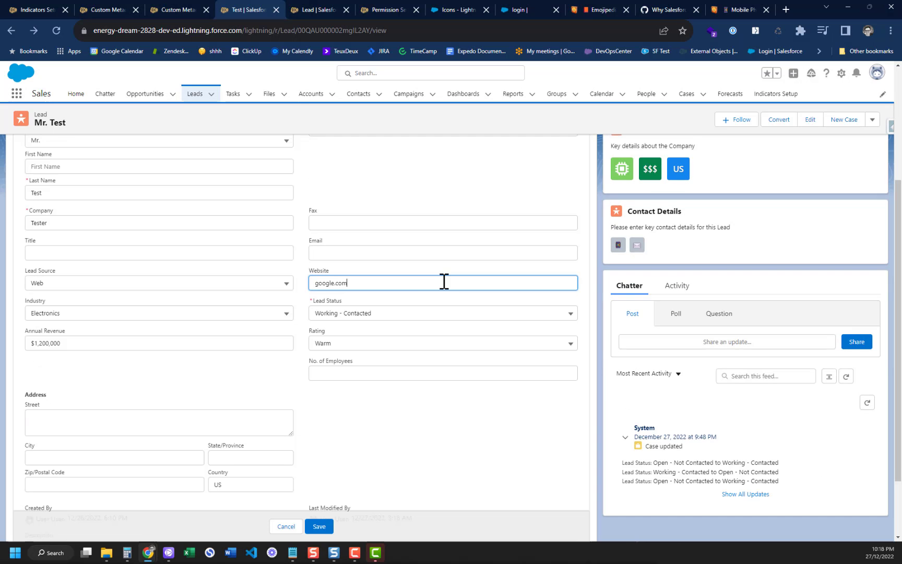
drag(406, 286, 256, 288)
key(BackSpace)
click(319, 526)
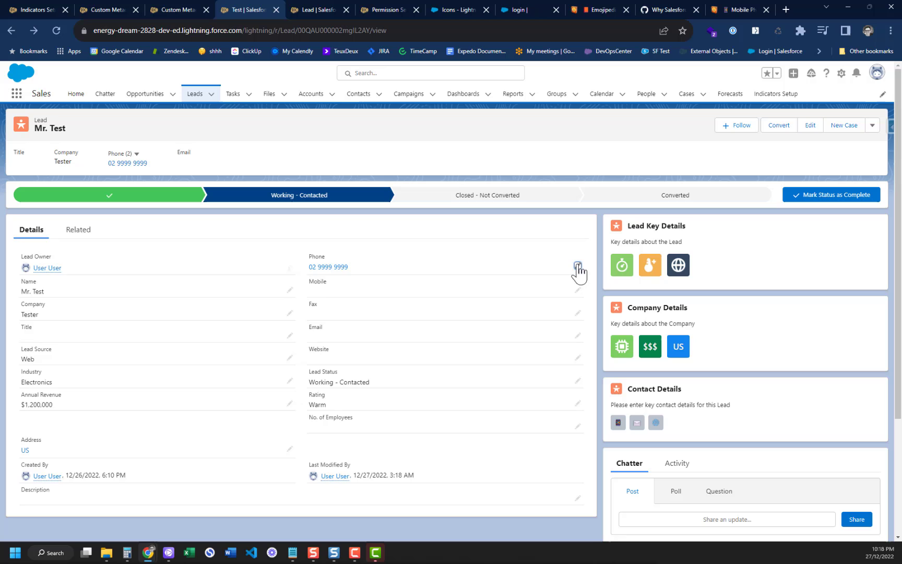
Clear the Phone field on the test lead and save the record.
click(578, 270)
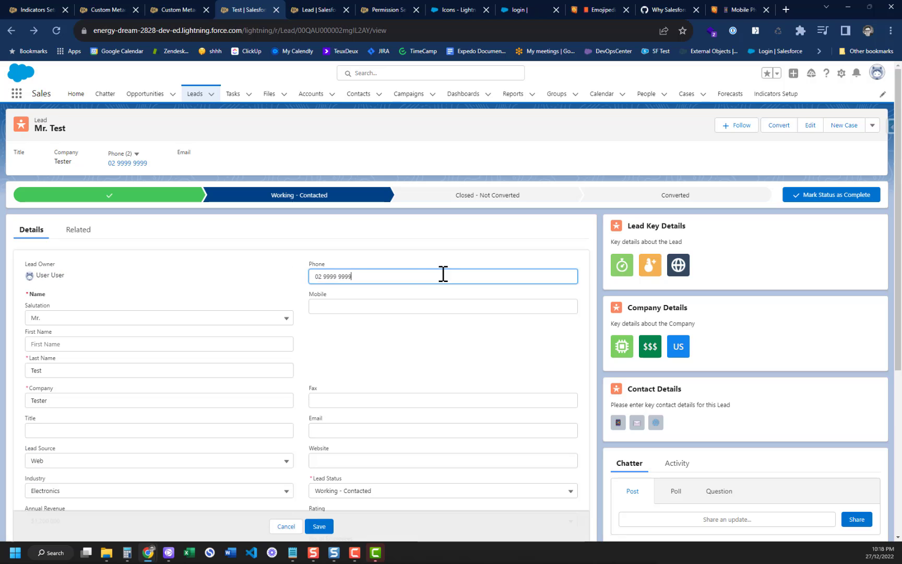
drag(442, 274, 267, 276)
key(BackSpace)
click(319, 526)
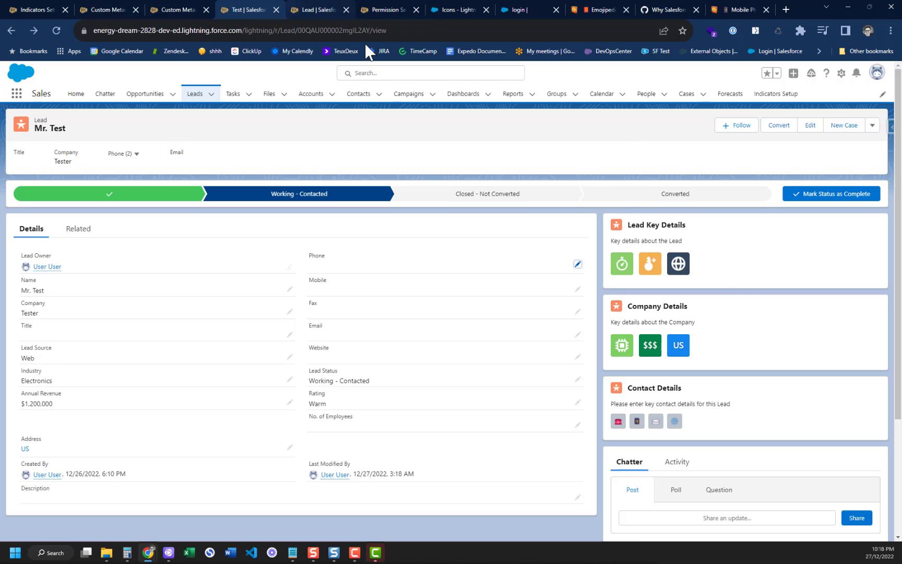
From Indicators Setup, edit the Lead Company Info bundle, clear its Card Title and Card Icon, and save it.
click(89, 7)
click(34, 10)
scroll(171, 202, up, 3)
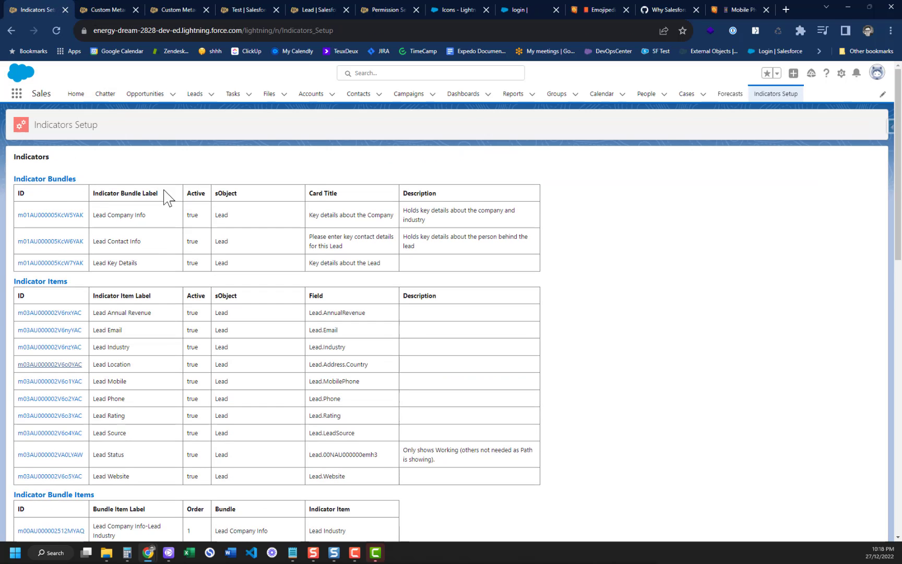
click(42, 214)
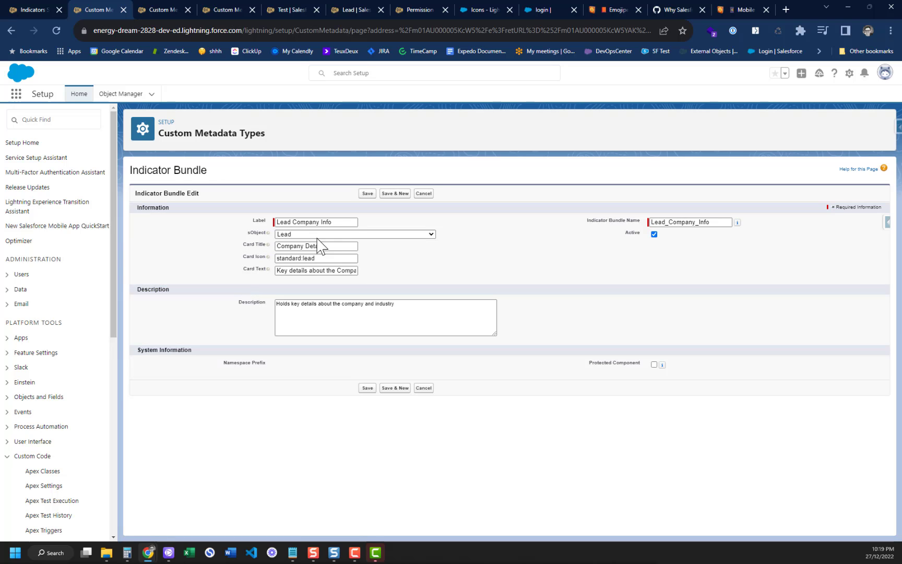
click(327, 245)
click(327, 245)
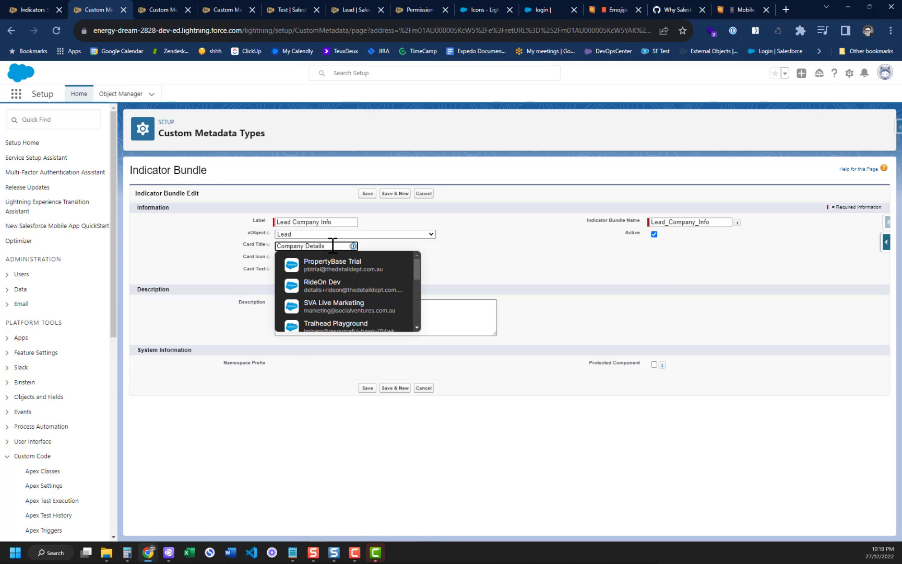
drag(328, 244, 245, 246)
click(243, 248)
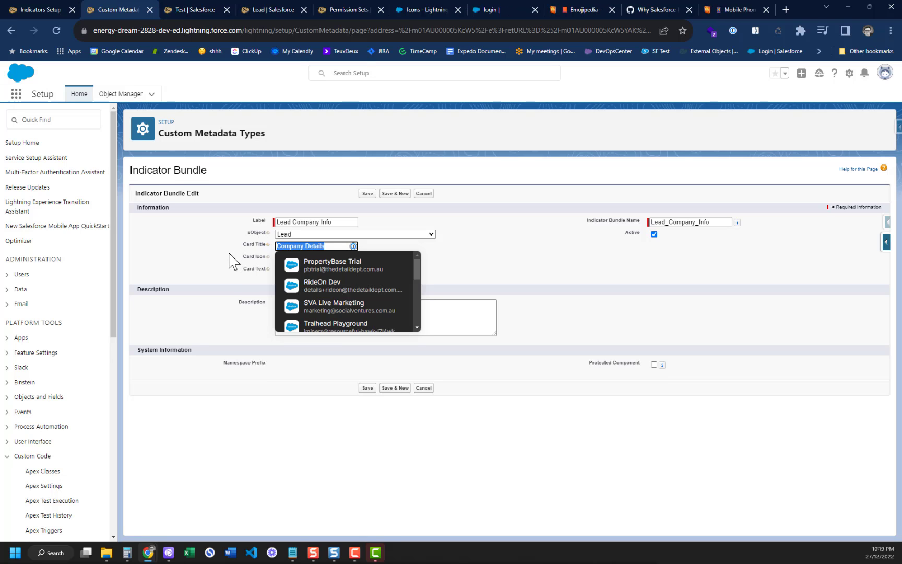
key(BackSpace)
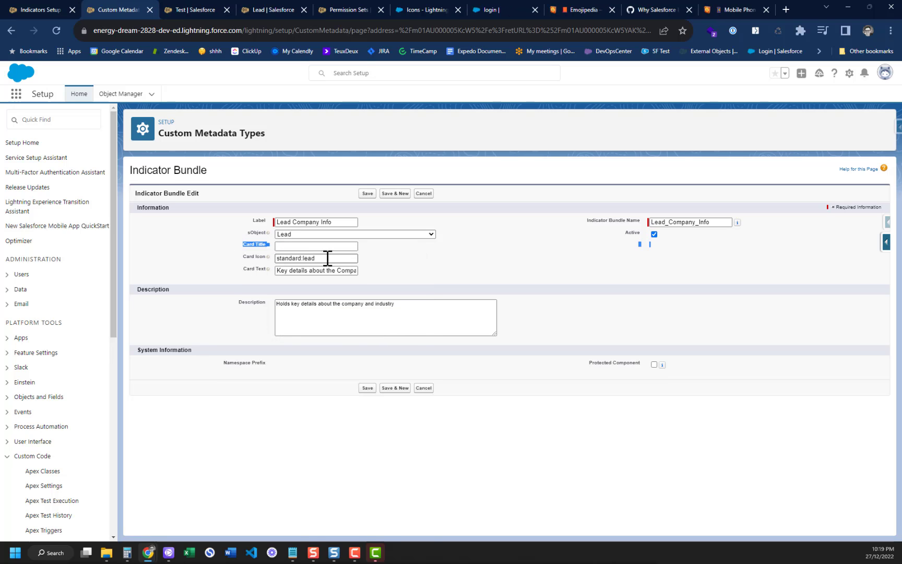
click(367, 193)
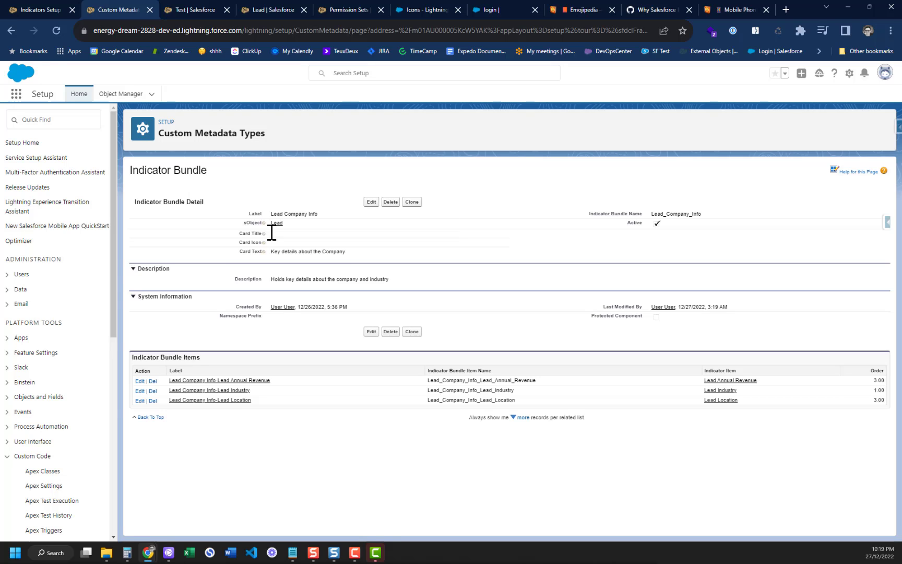
Reload the test lead's record page and examine the company details card and the key details indicators.
click(281, 9)
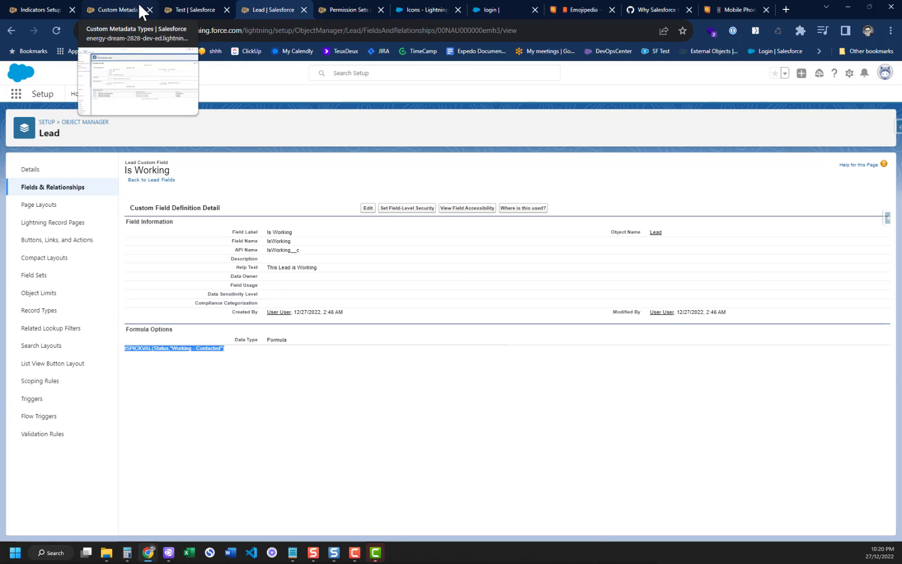
click(198, 7)
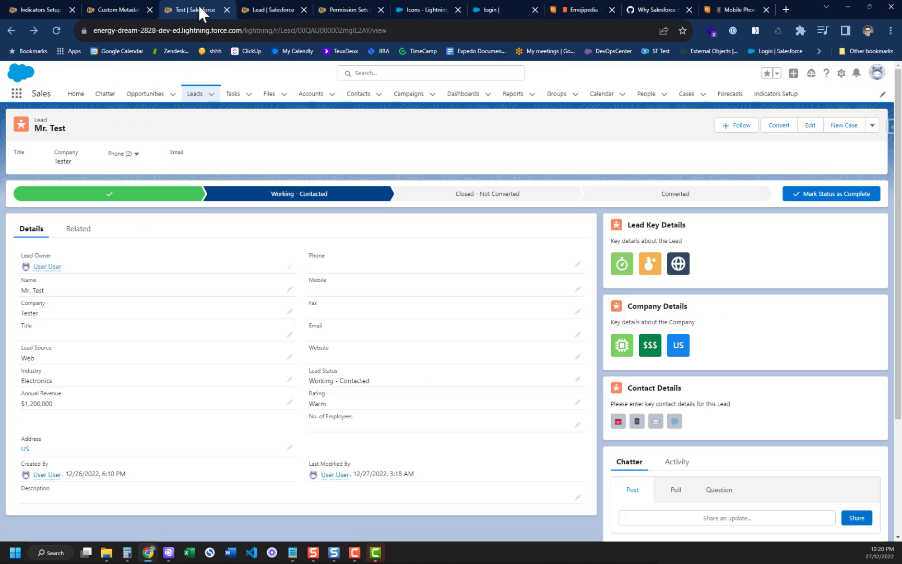
click(56, 30)
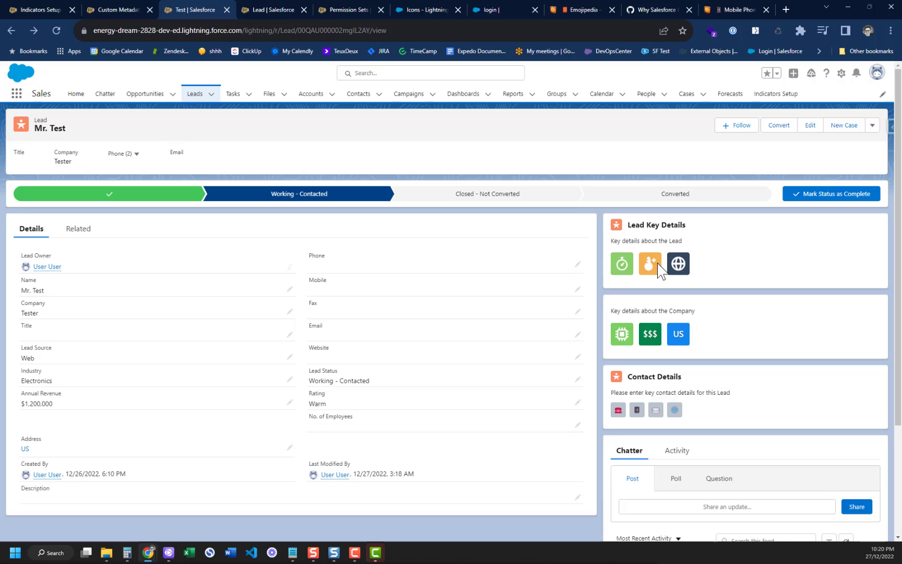
mouse_move(658, 264)
Search Google in a new browser tab for "Icon for lightning bolt".
click(785, 8)
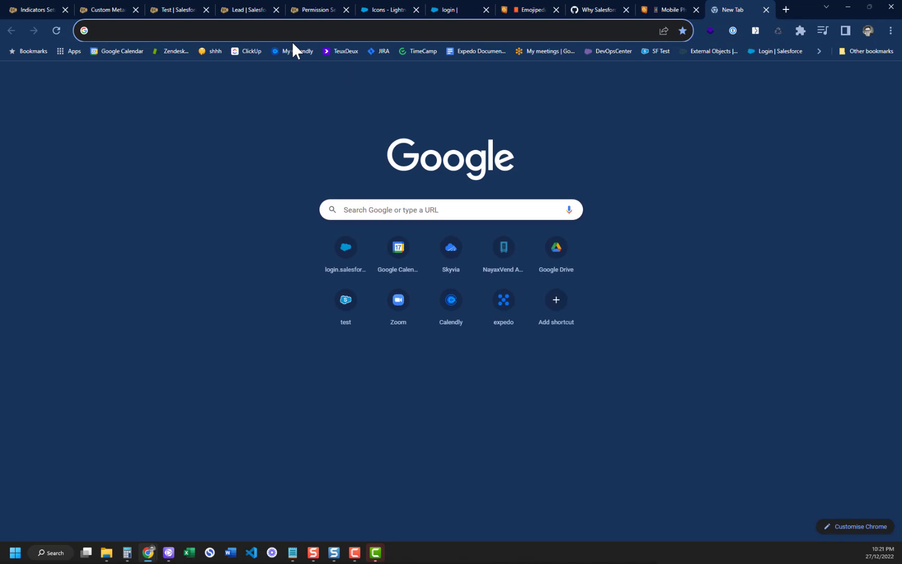
text(Icon)
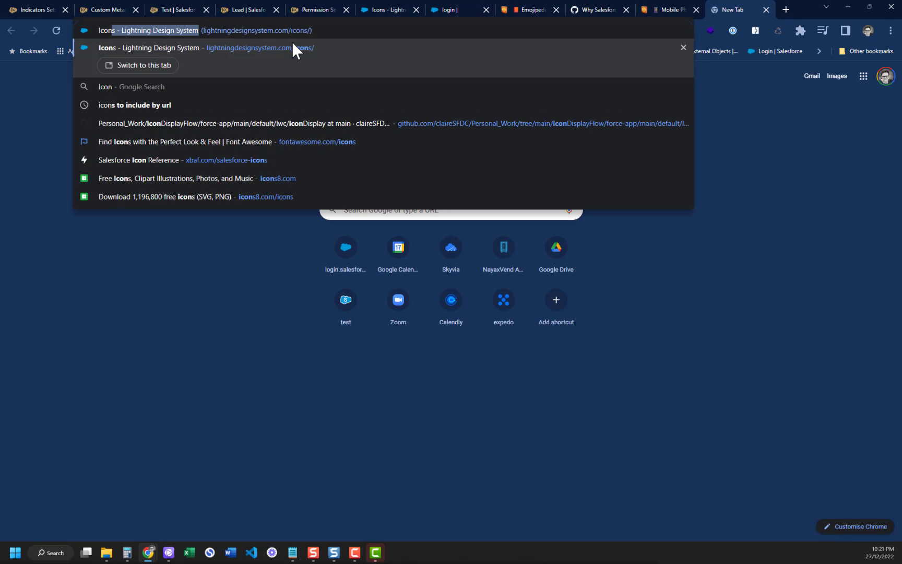
key(BackSpace)
text(fo)
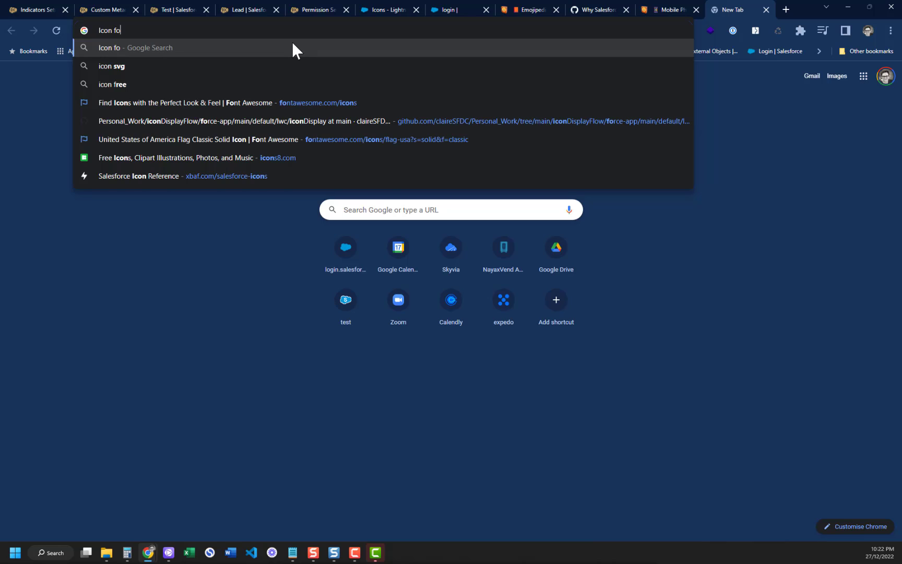
text(r lightnin)
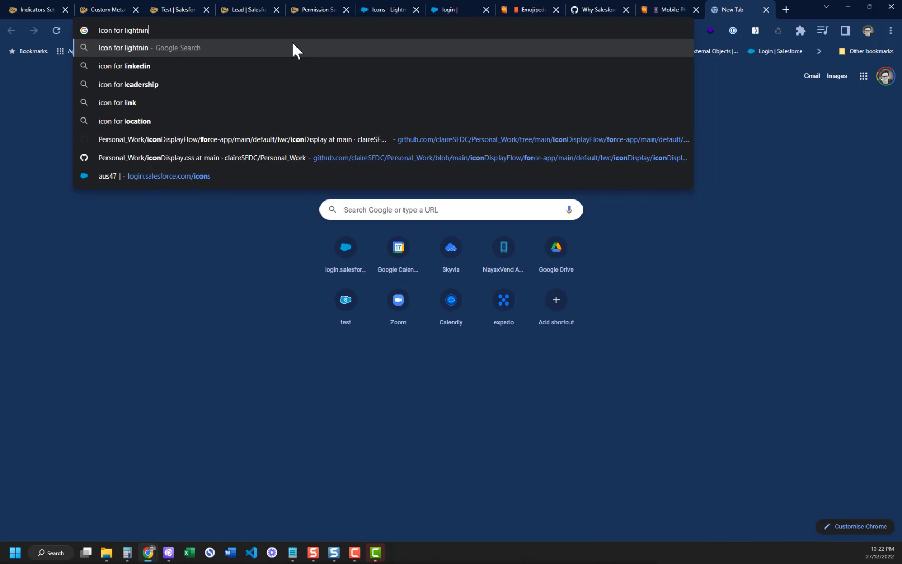
text(g bolt)
key(Return)
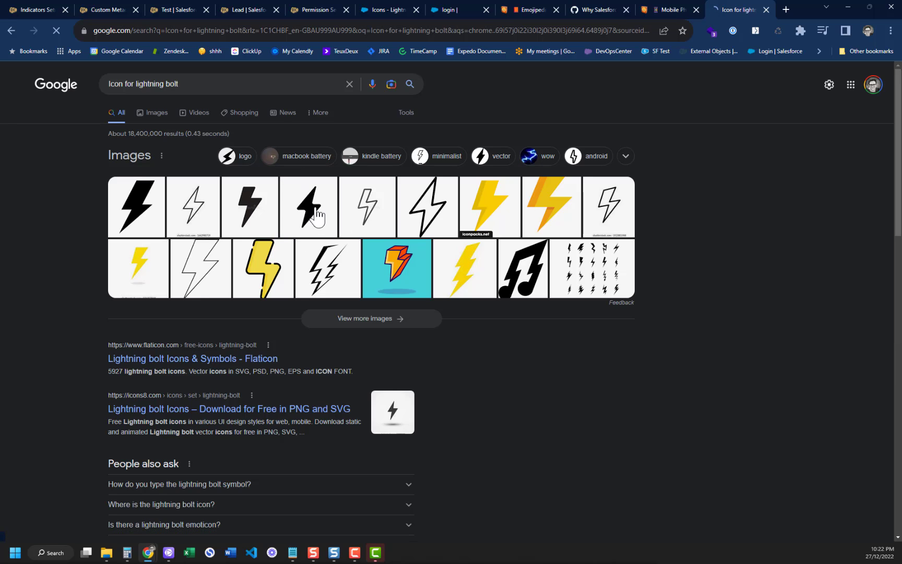
Preview a black lightning bolt image from the results and browse Flaticon's lightning bolt icons page.
click(316, 219)
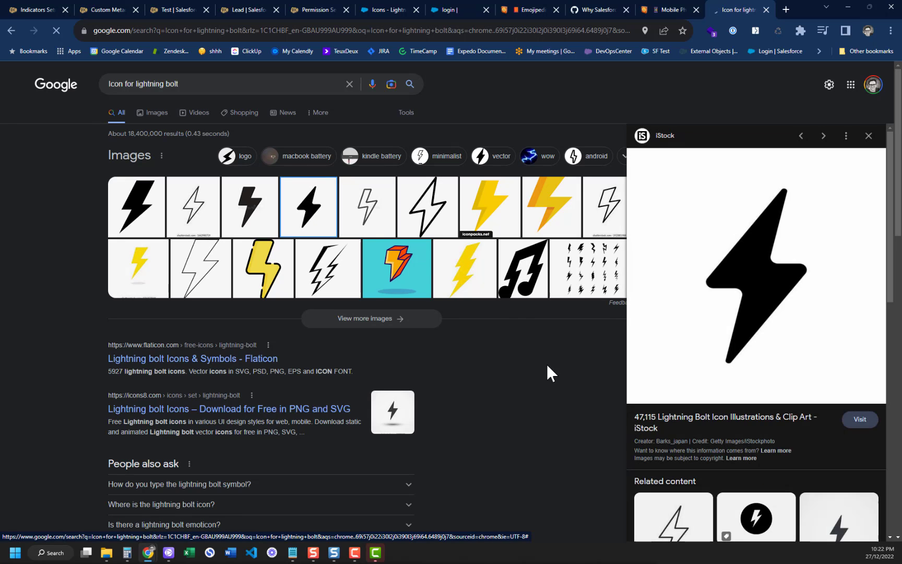
scroll(724, 424, down, 8)
scroll(722, 425, up, 8)
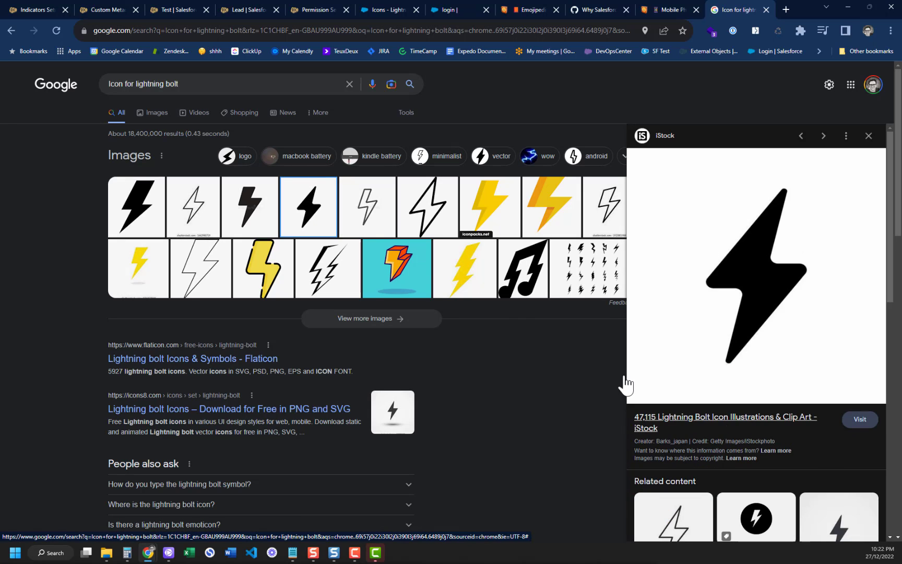
click(152, 358)
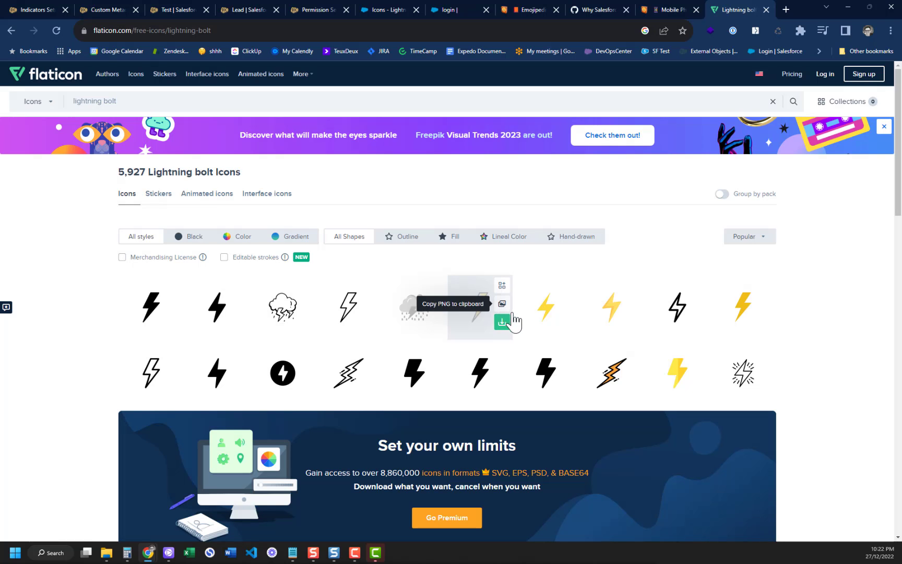
scroll(527, 352, down, 5)
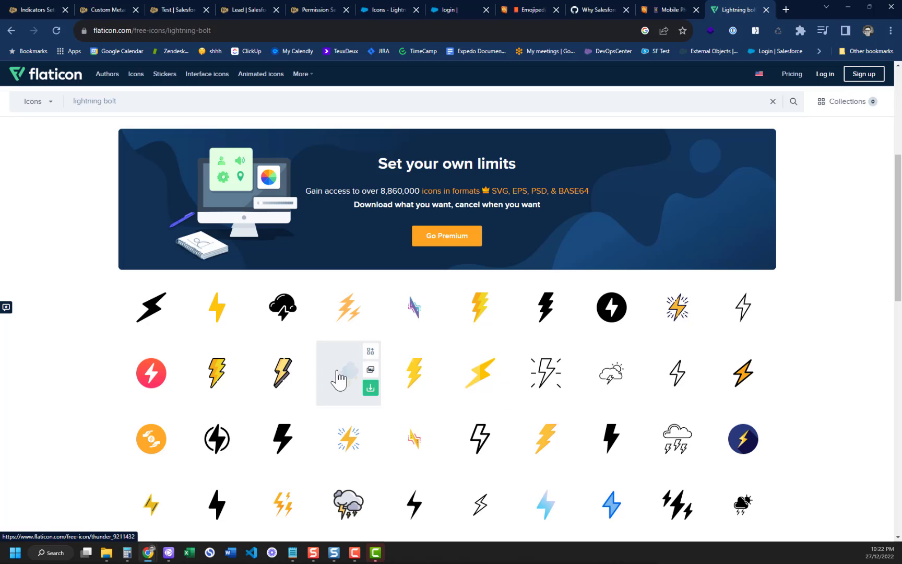
Open the yellow storm bolt icon on Flaticon and search Google in a new browser tab for "graphics pack salesforce".
click(487, 309)
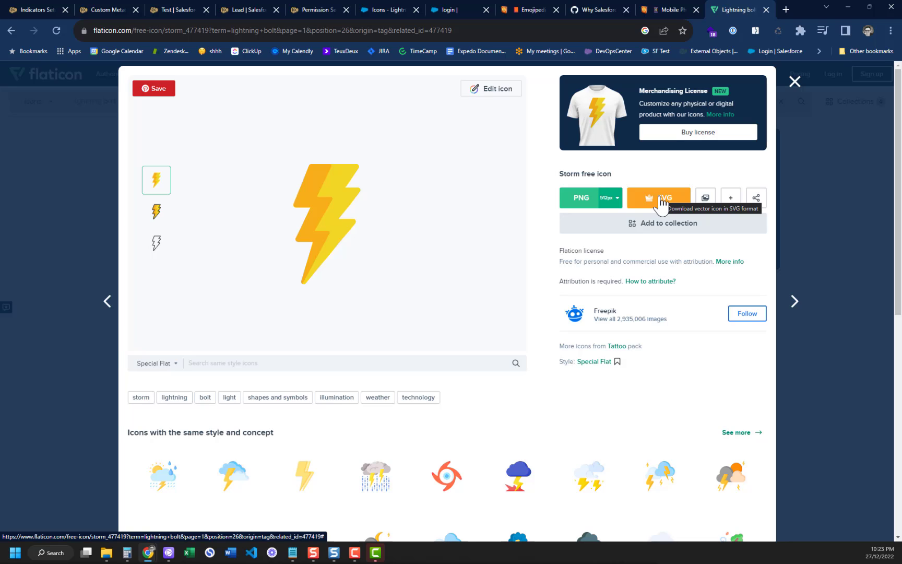
click(785, 10)
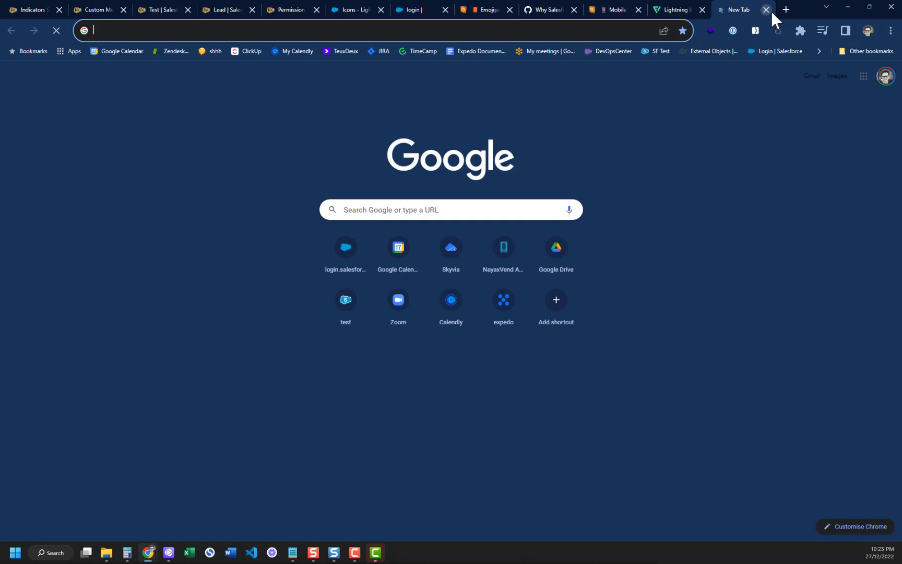
text(Gary)
key(Escape)
text(Graphic)
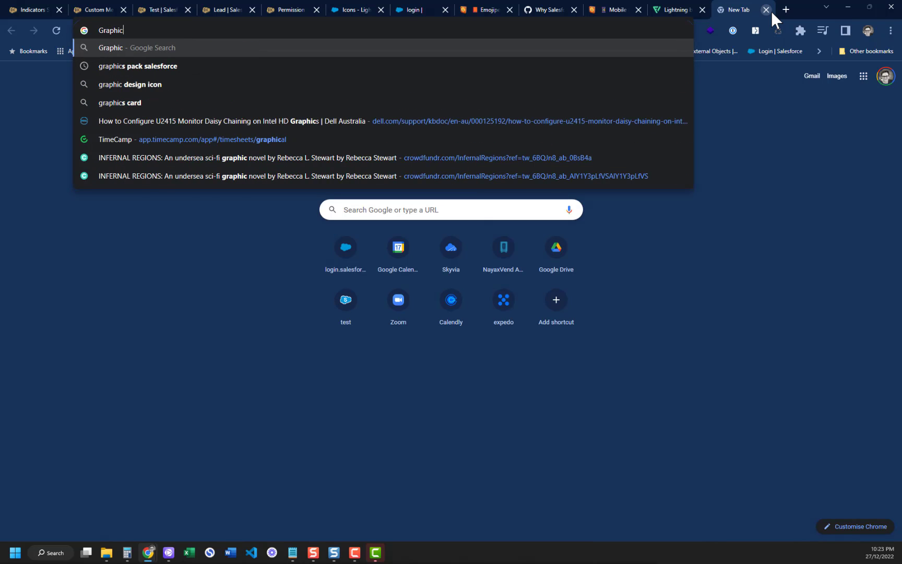
text(s Pack)
key(Down)
key(Return)
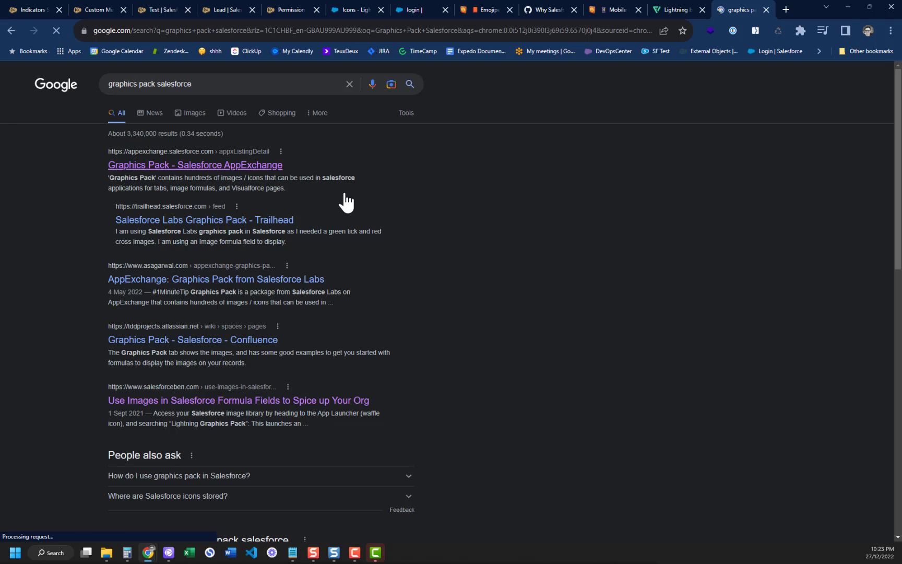
Open the Graphics Pack listing on Salesforce AppExchange and look through its overview screenshots and highlights.
click(276, 164)
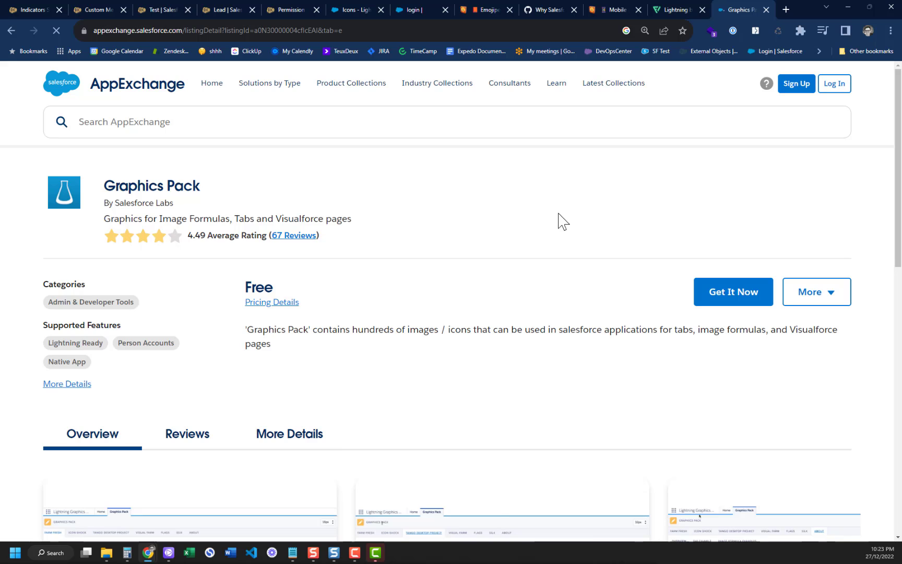
scroll(506, 218, down, 12)
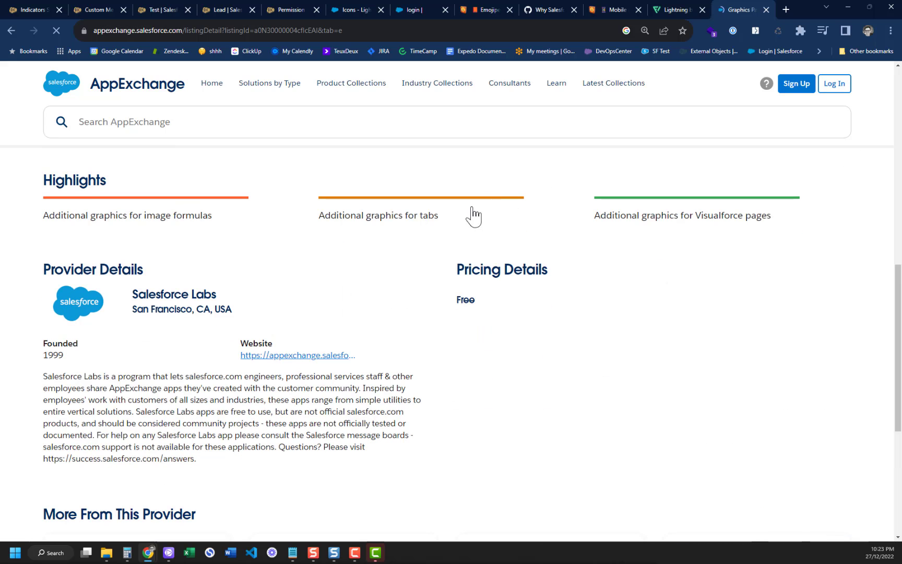
scroll(428, 266, up, 12)
scroll(429, 334, down, 5)
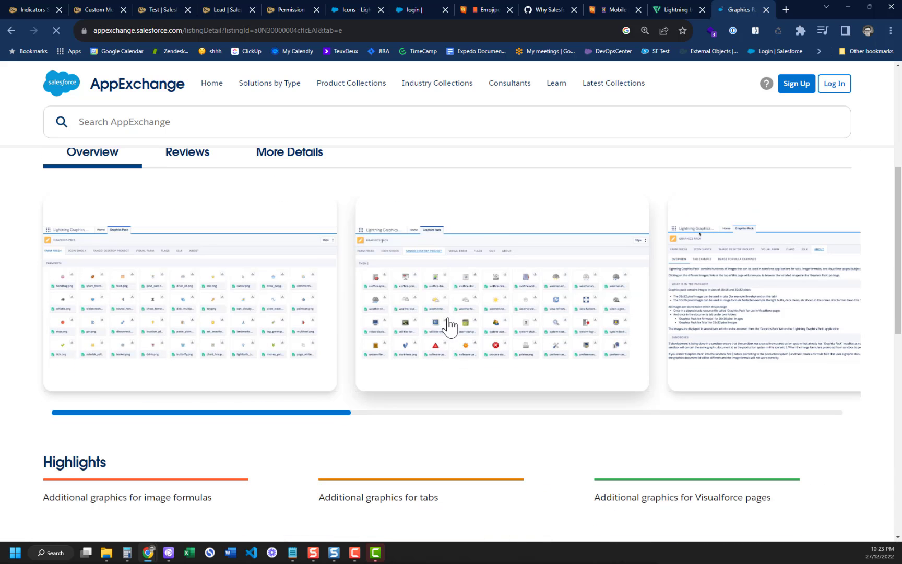
scroll(490, 355, up, 5)
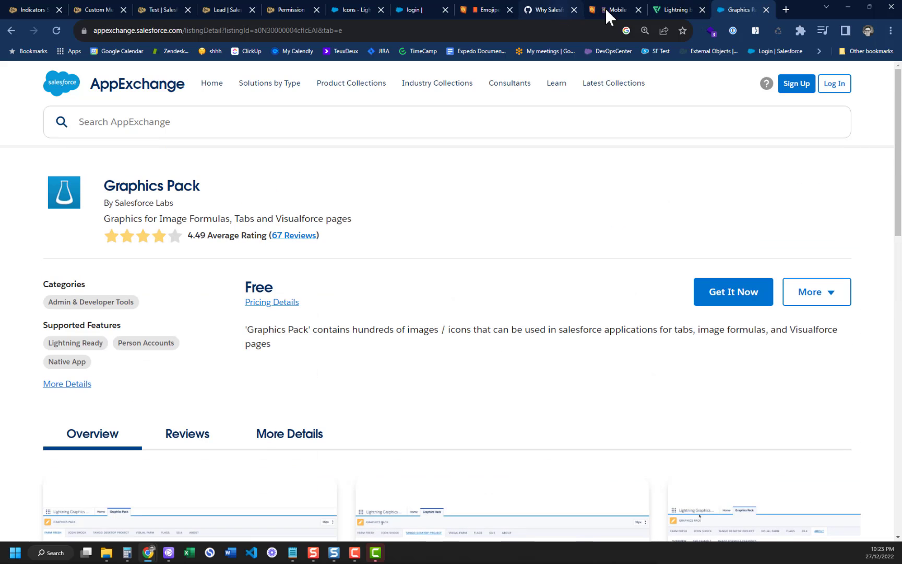
Return to Flaticon, close the storm icon's preview and browse the lightning bolt icons.
click(664, 10)
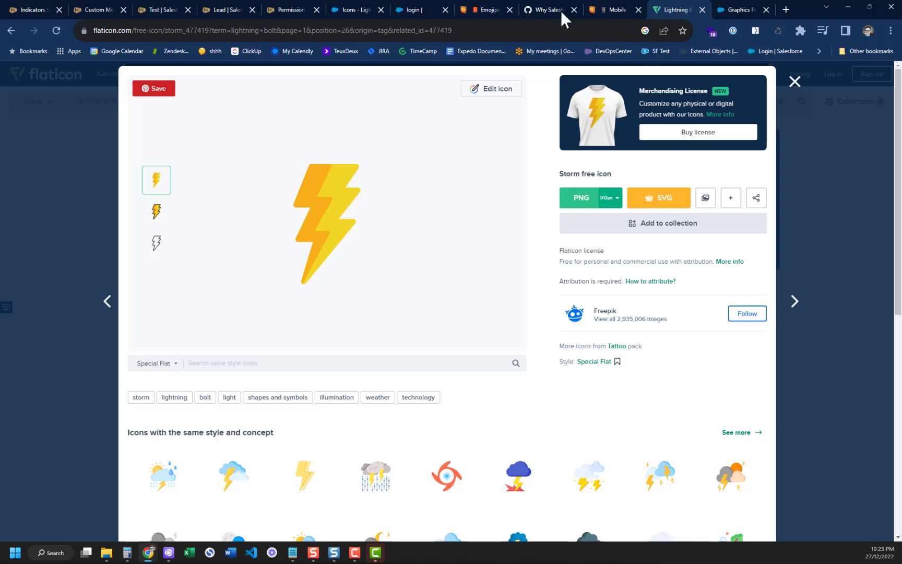
click(611, 13)
click(665, 10)
click(794, 82)
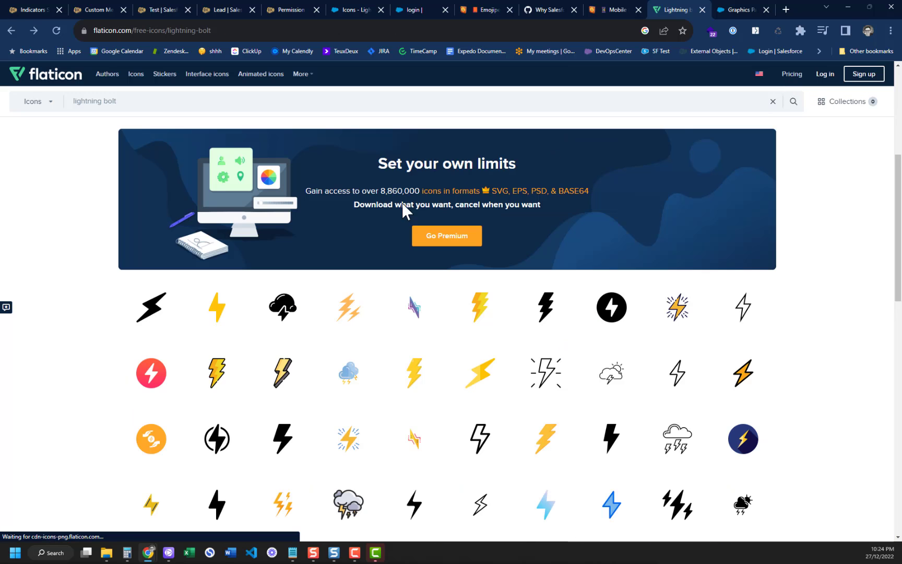
scroll(405, 316, down, 20)
scroll(405, 310, up, 10)
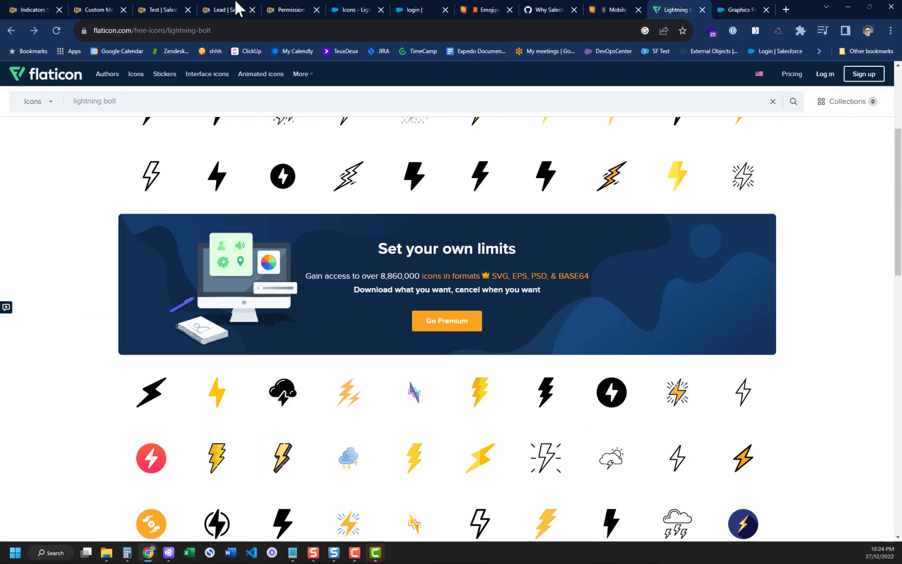
From the Lead Company Info bundle in Custom Metadata Types, open its Lead Industry bundle item and the linked Lead Industry indicator item.
click(286, 10)
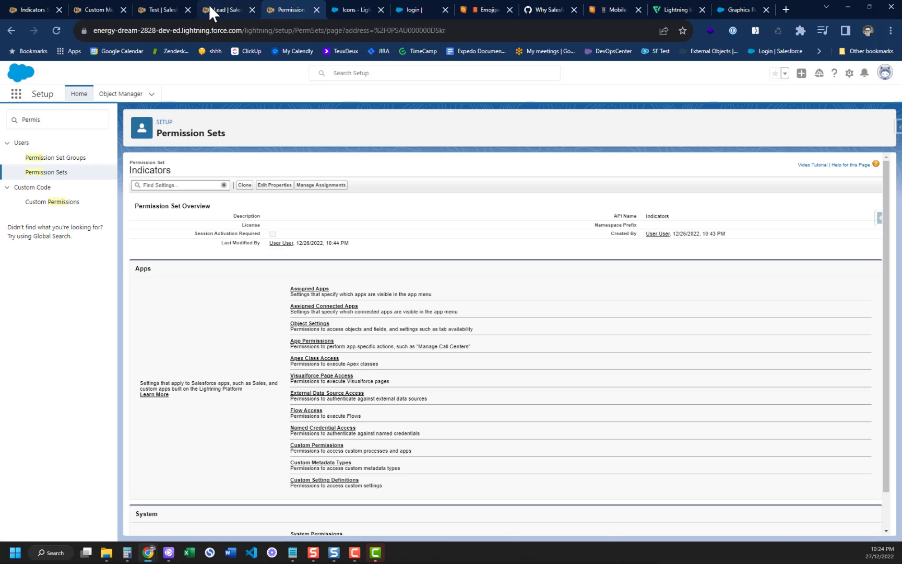
click(162, 9)
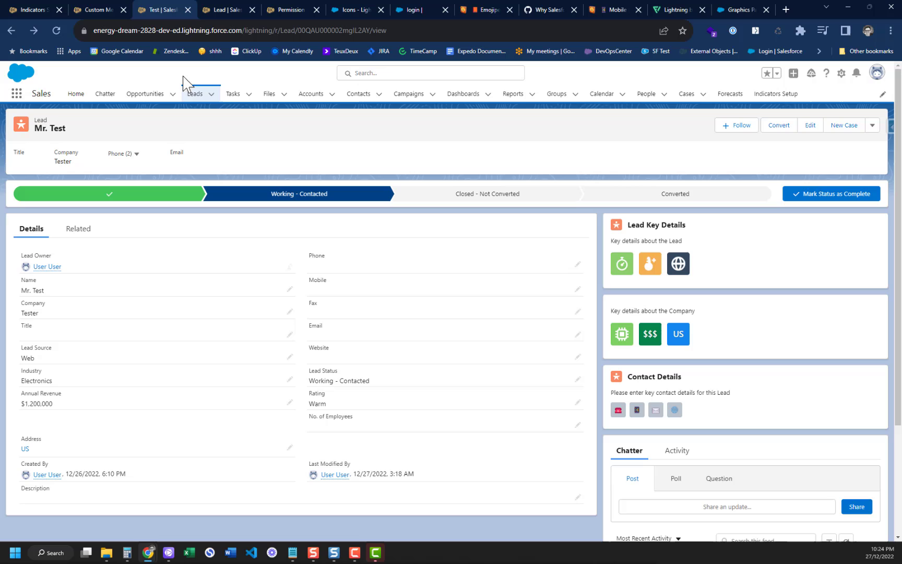
click(216, 12)
click(105, 12)
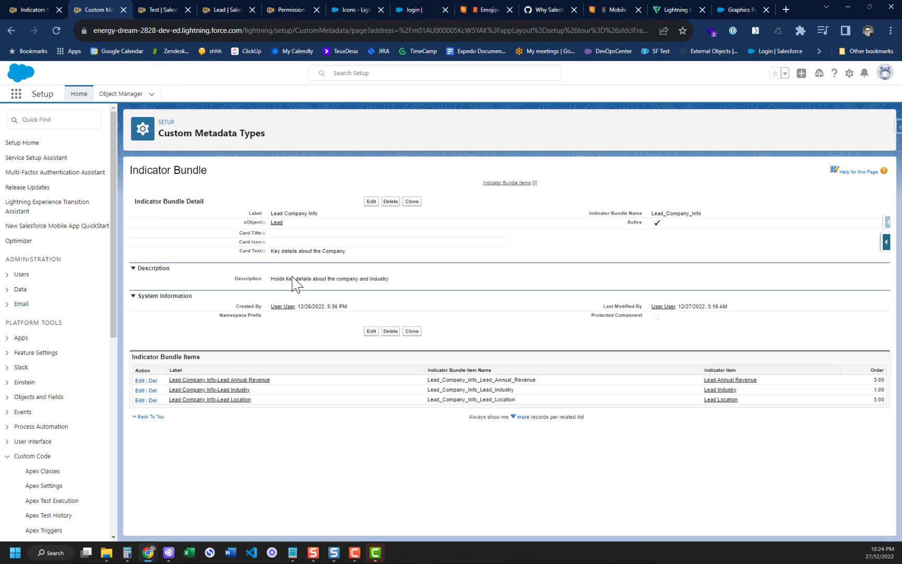
click(216, 391)
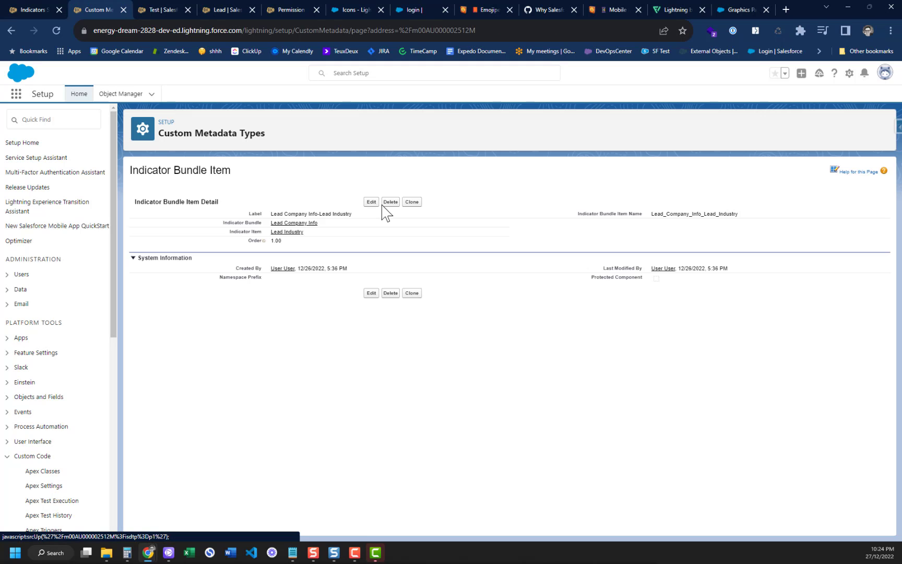
click(287, 232)
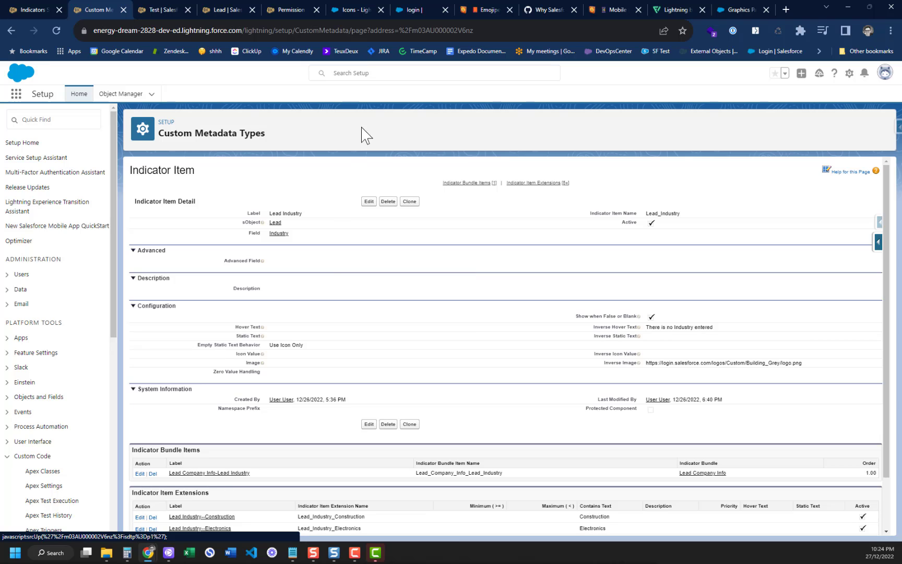
Edit the Lead Industry indicator item, setting its Field to None and its sObject to Contact.
click(369, 201)
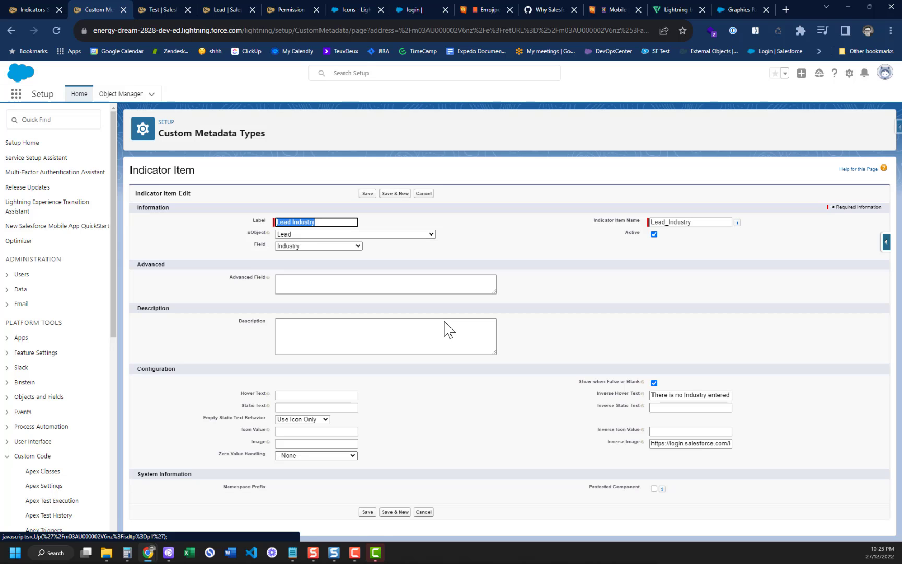
click(331, 247)
scroll(333, 256, up, 4)
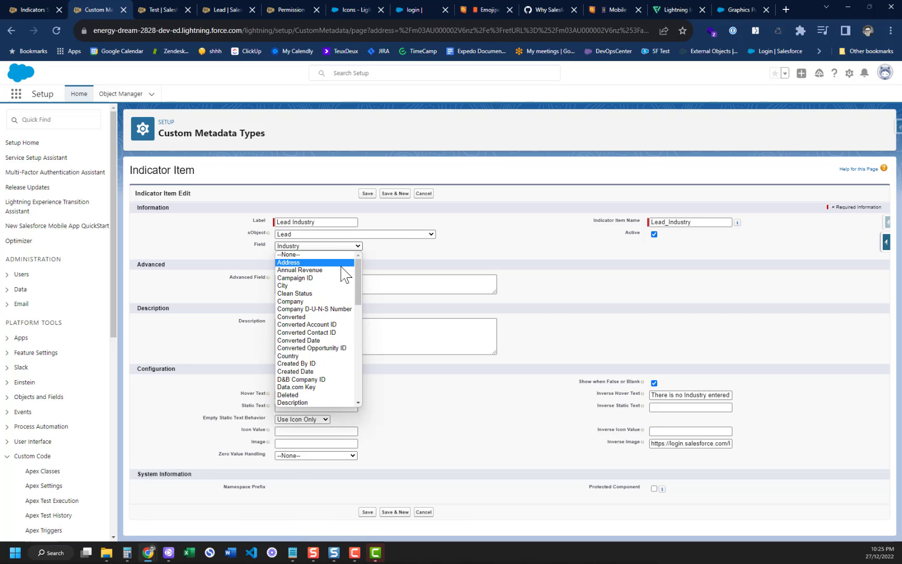
click(332, 254)
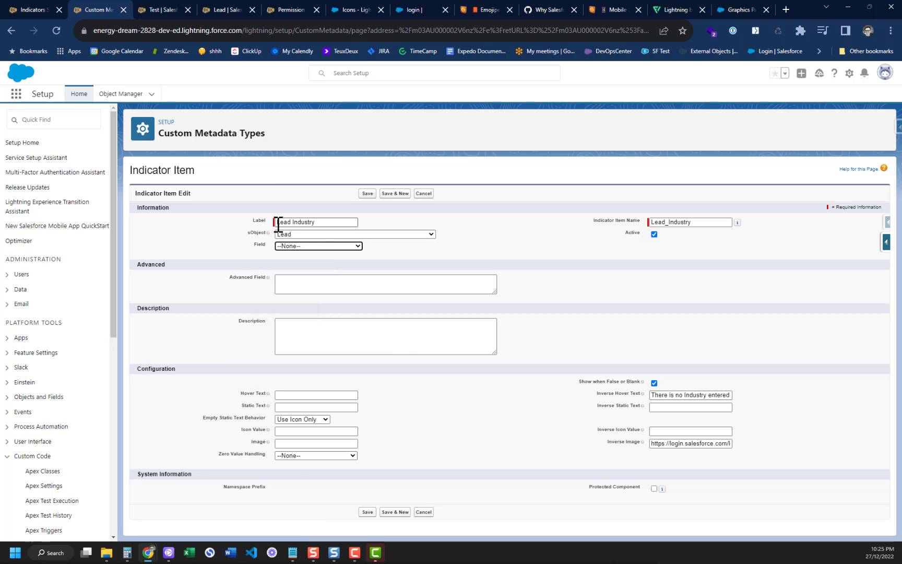
click(305, 235)
scroll(315, 300, up, 8)
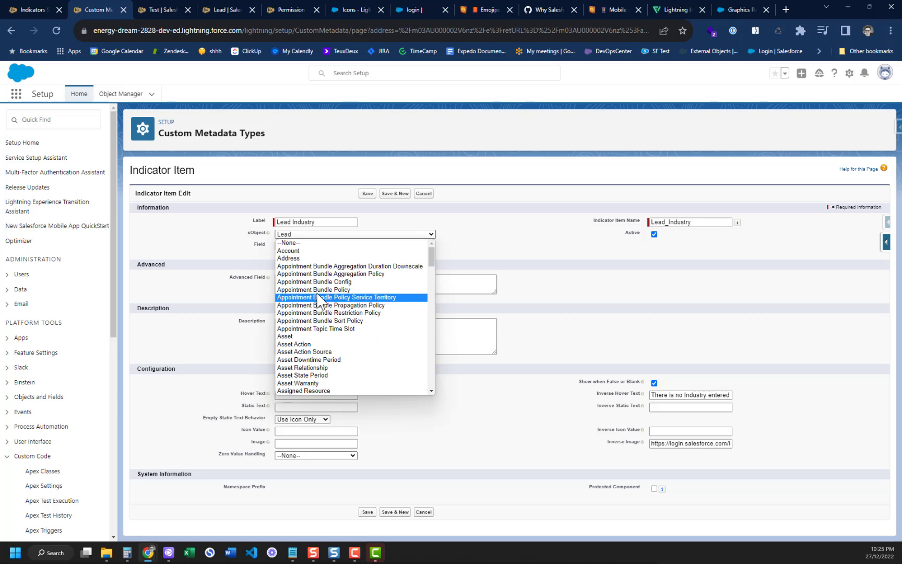
scroll(404, 262, down, 11)
drag(435, 325, 432, 291)
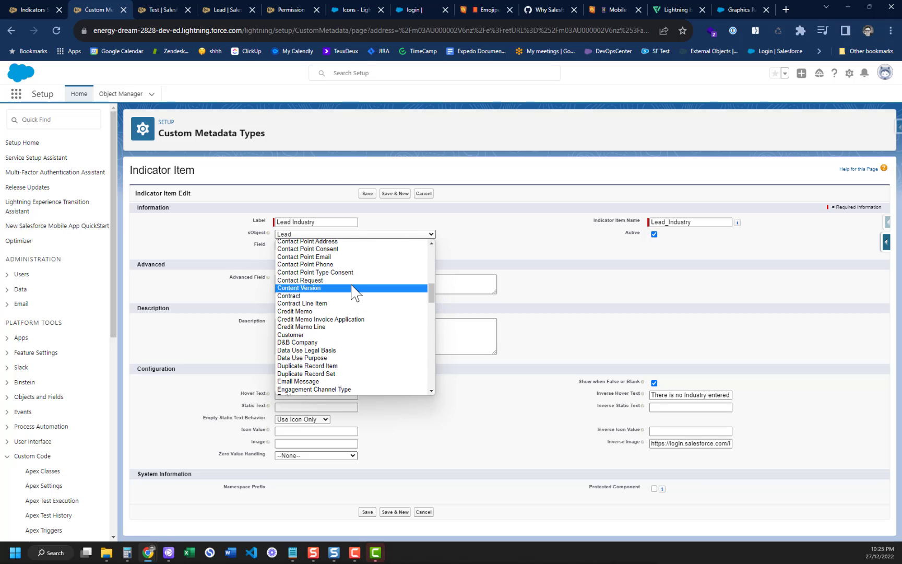
scroll(430, 292, up, 3)
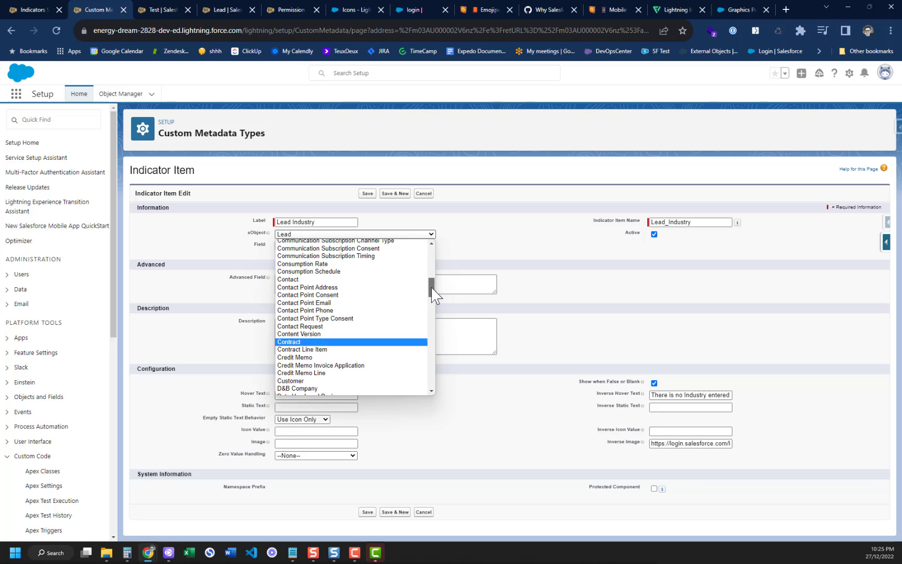
click(361, 296)
Try Account.IsActive__c as the Advanced Field after checking its help text, and discard the edits to the indicator item.
click(292, 281)
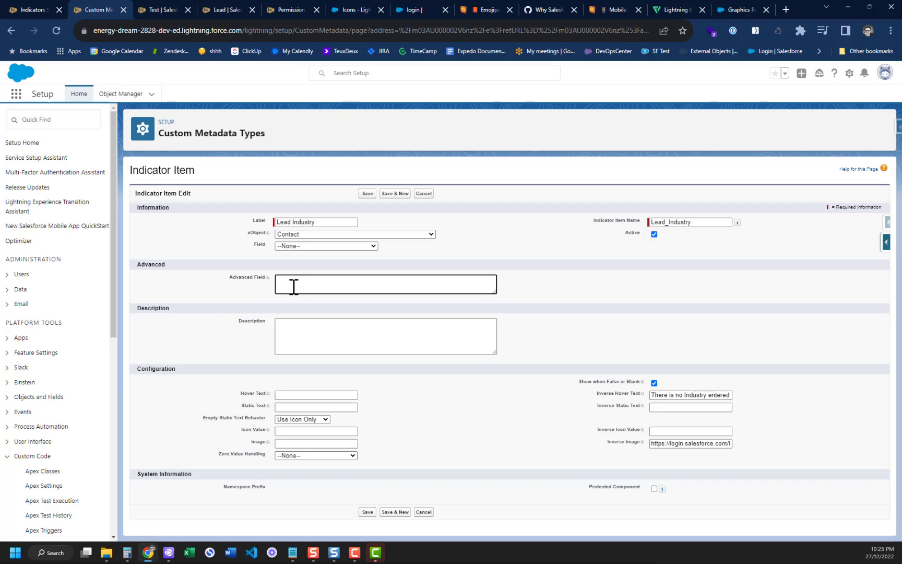
mouse_move(269, 278)
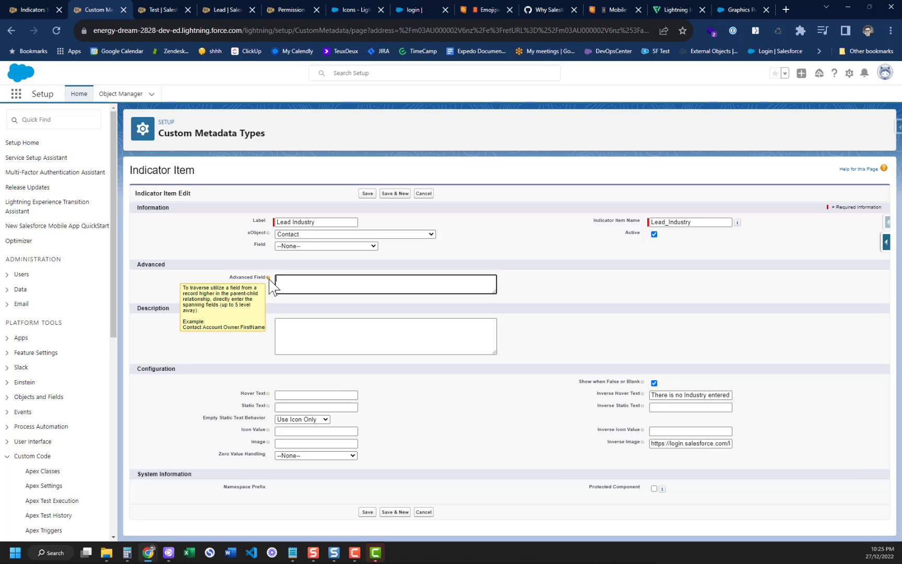
text(Account.IsActive__c)
click(689, 317)
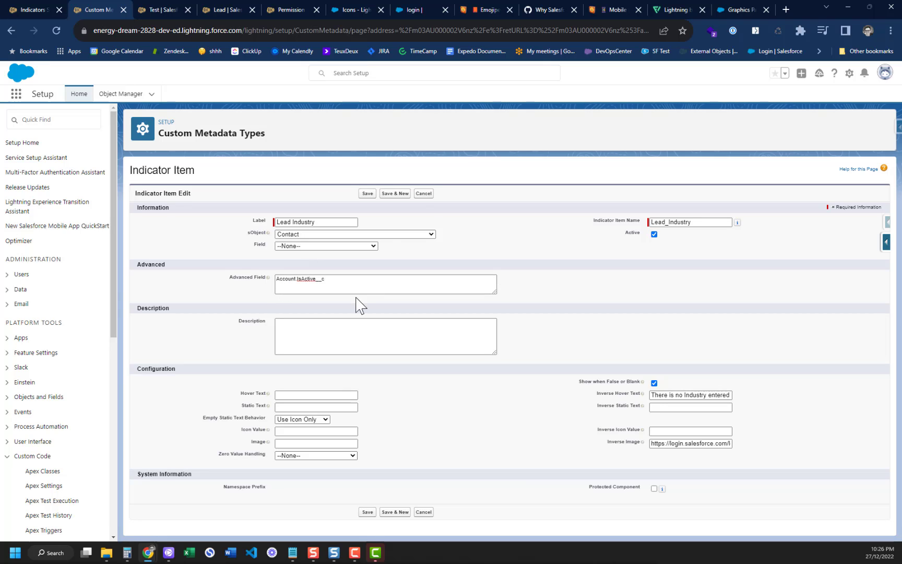
click(424, 195)
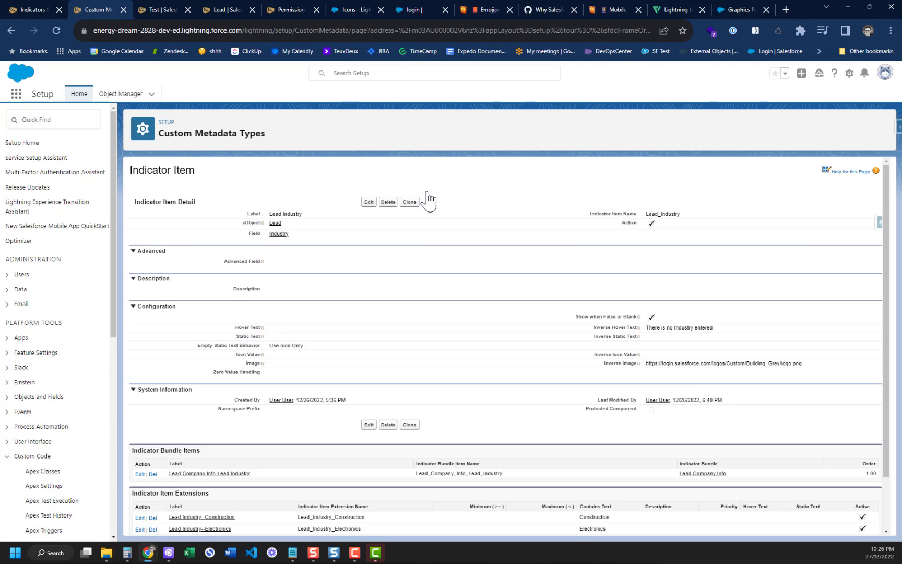
In the Salesforce Indicators GitHub wiki, open the Recipes page and examine the Account: Account Type recipe with its extensions and example screenshots.
click(561, 10)
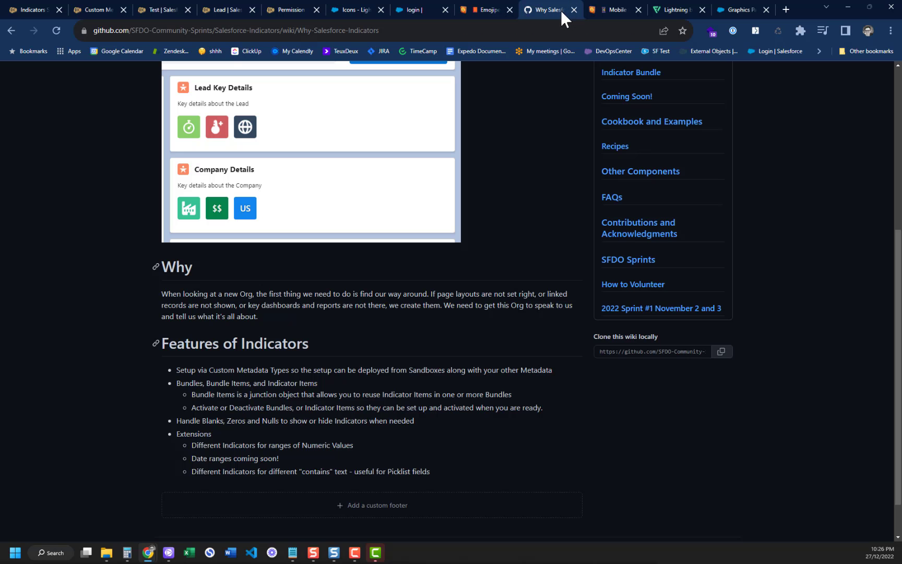
scroll(553, 188, up, 5)
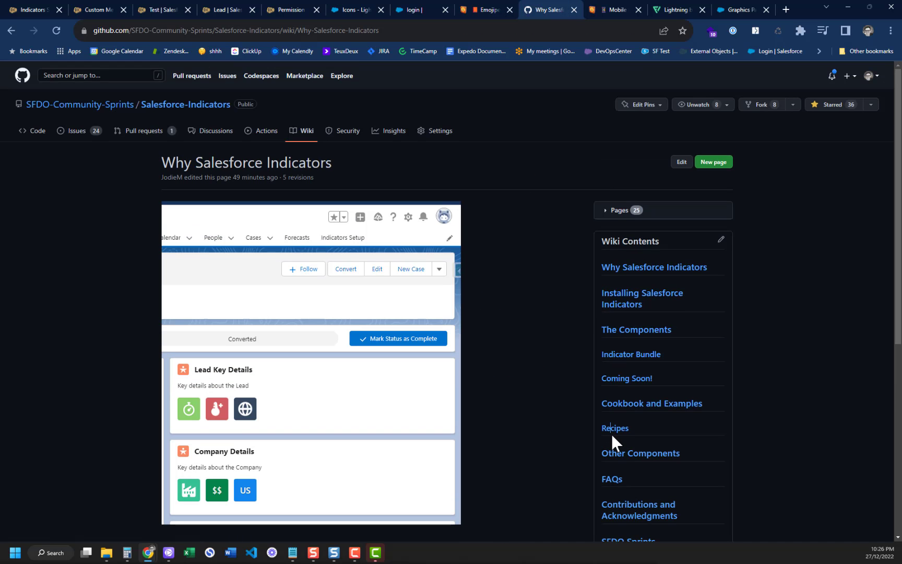
click(613, 429)
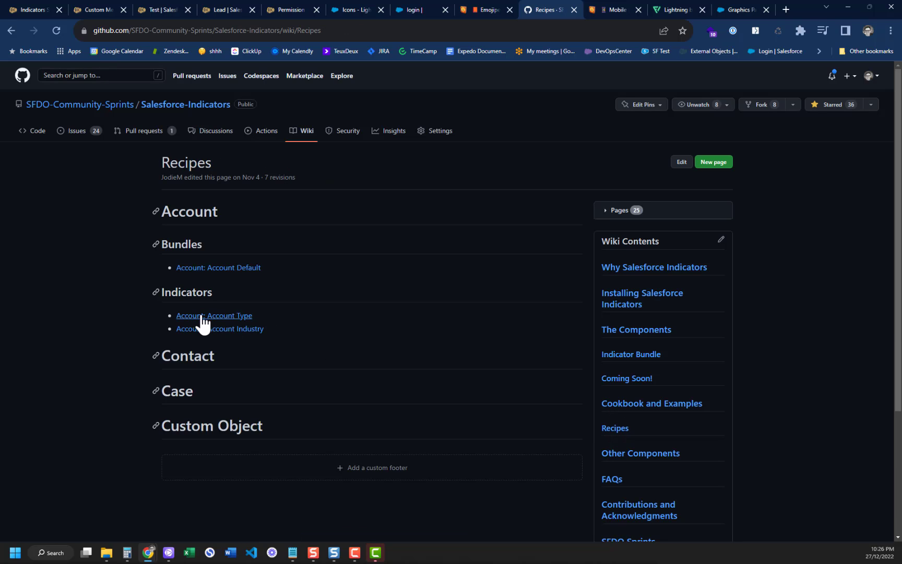
click(202, 316)
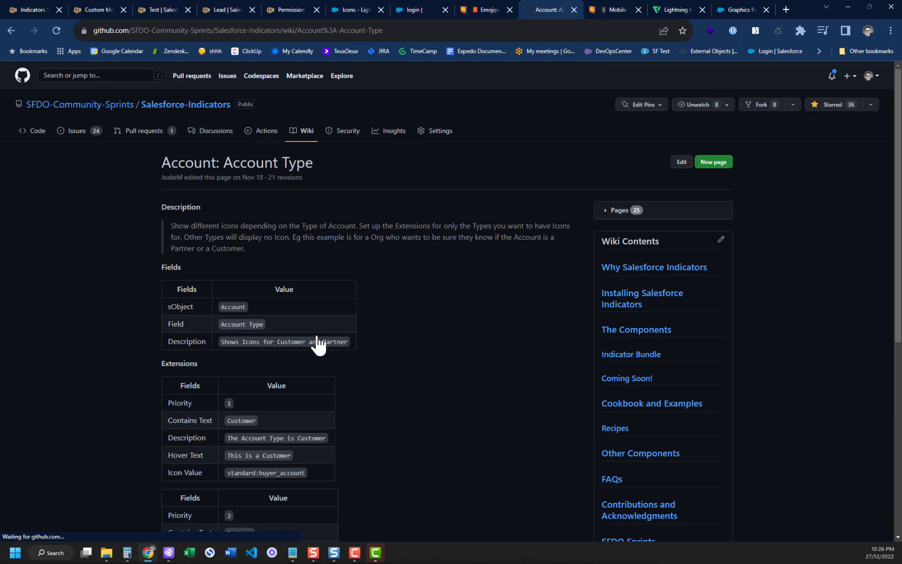
scroll(317, 344, down, 6)
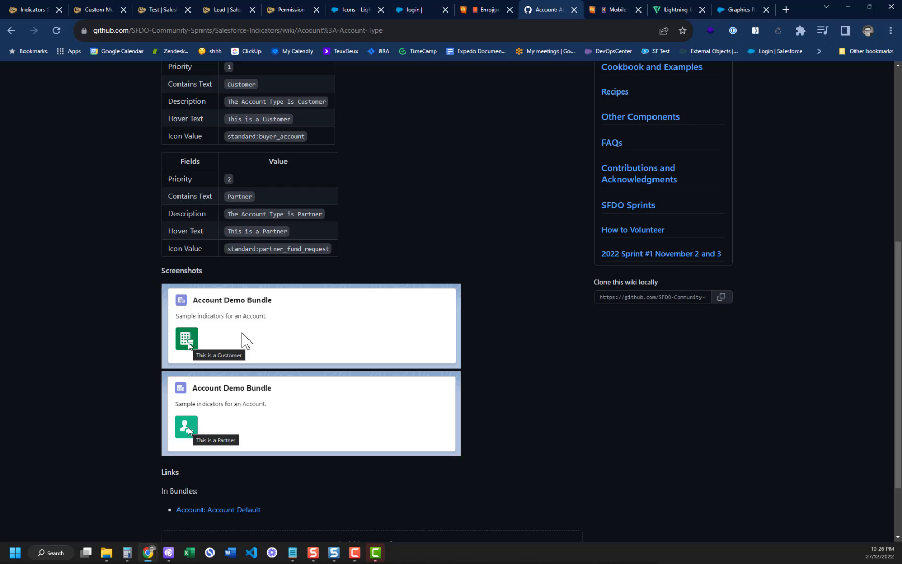
View the wiki's SFDO Sprints and How to Volunteer pages, and browse the repository's open issues.
click(639, 211)
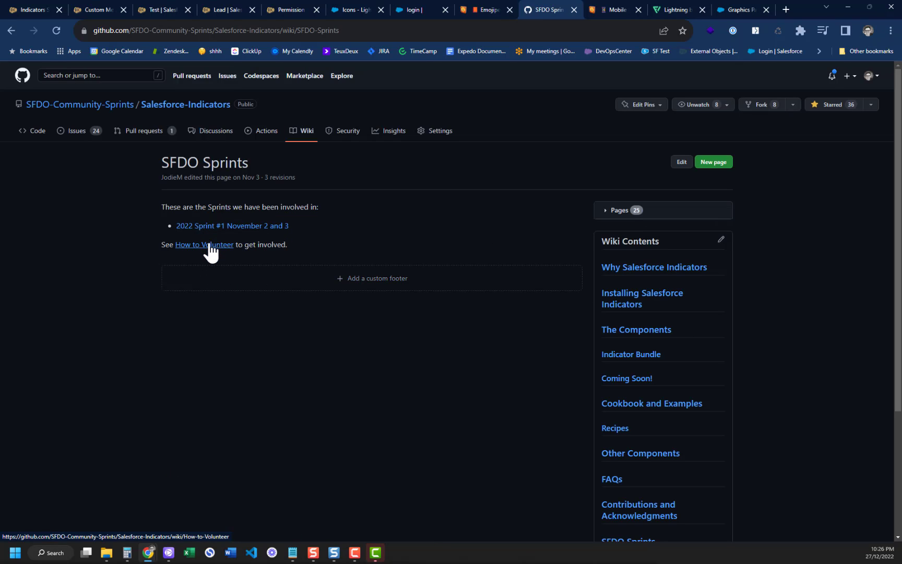
click(210, 246)
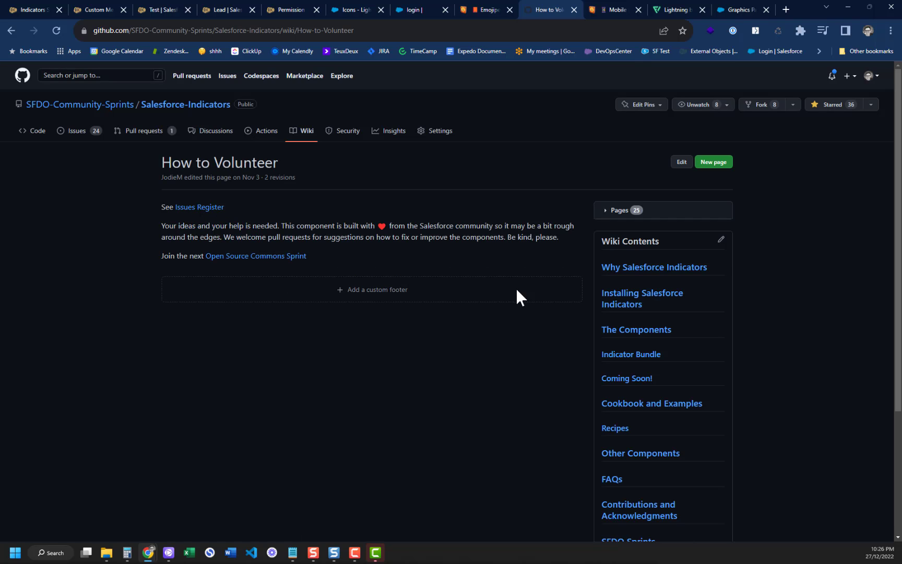
click(77, 132)
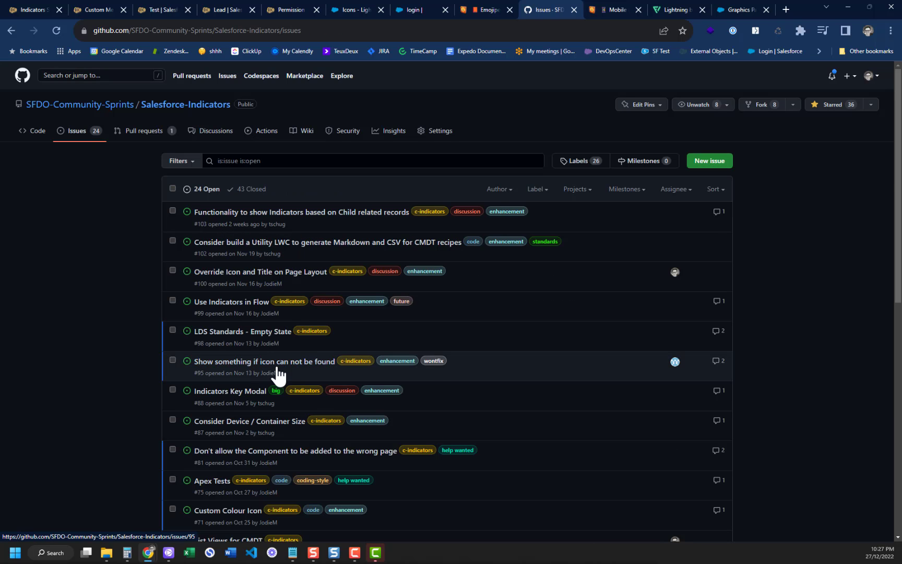
scroll(276, 365, down, 10)
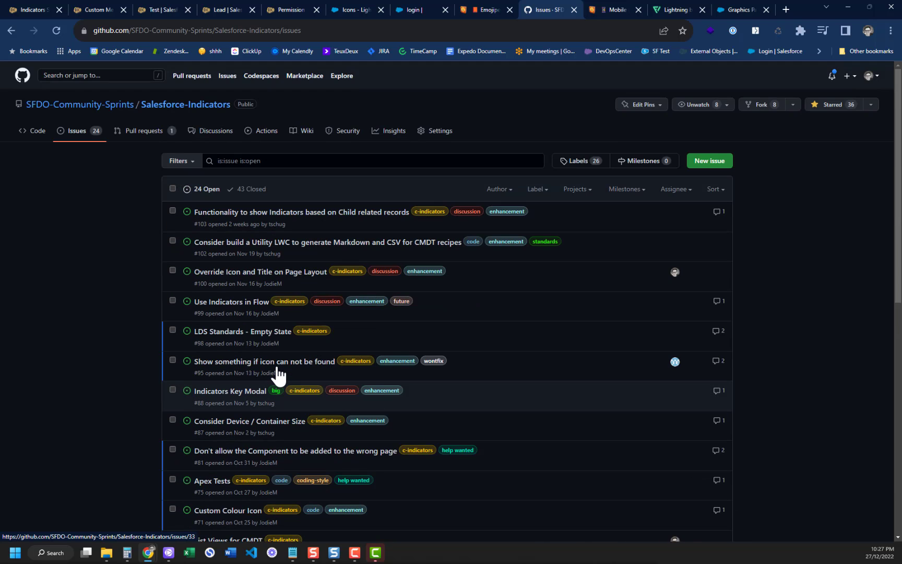
Preview the open GitHub issues about using Font Awesome icons and making hover text visible on mobile.
mouse_move(219, 374)
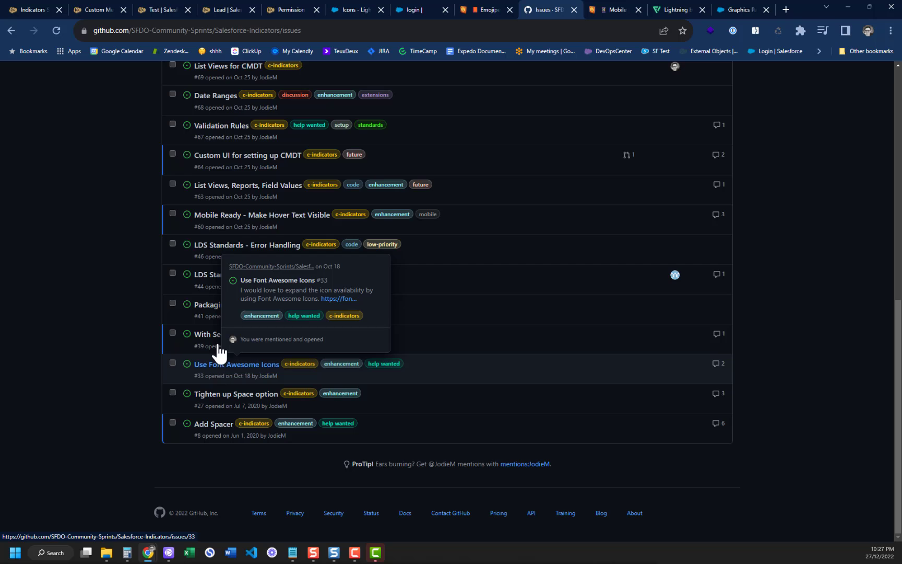
mouse_move(269, 222)
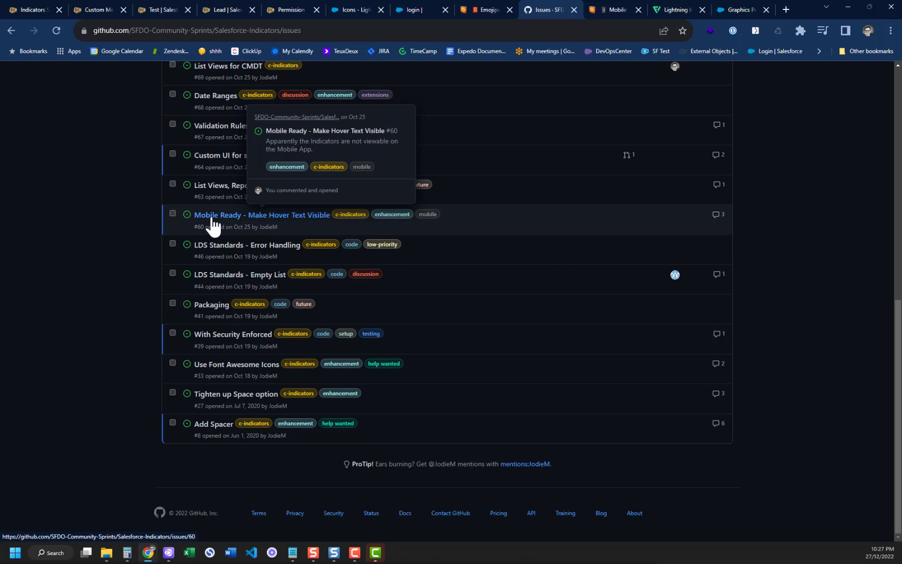
scroll(230, 251, up, 9)
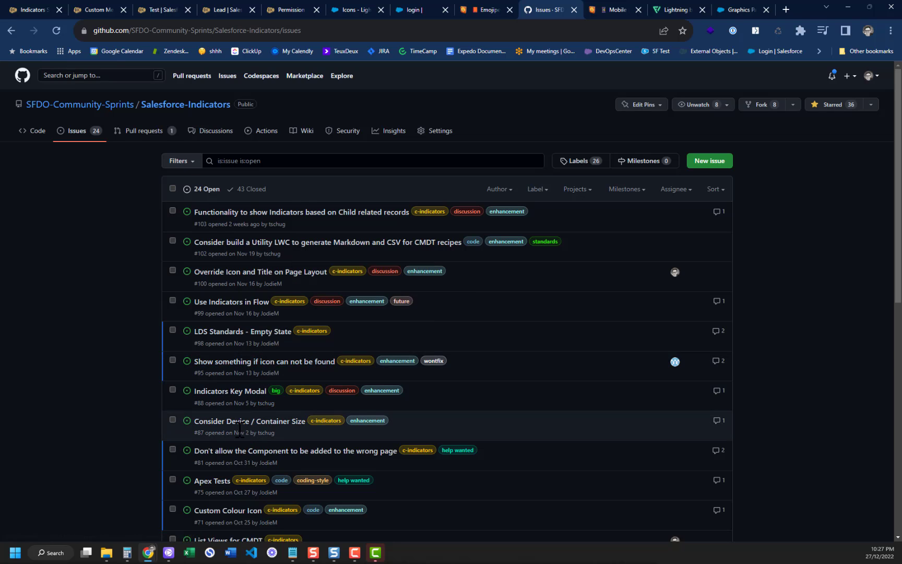
mouse_move(240, 427)
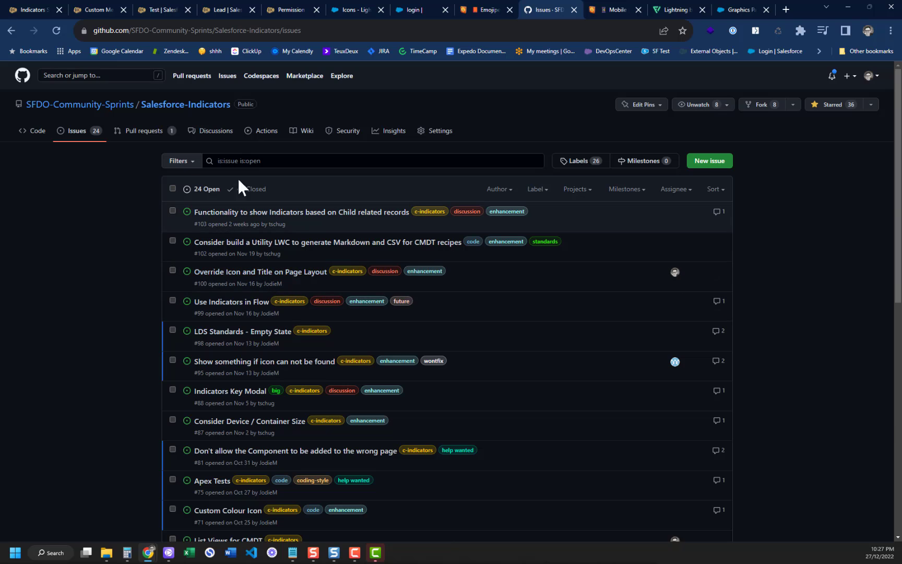
Open the Competitors discussion in the repository's Discussions and examine its categorized list of alternative components and apps.
click(209, 132)
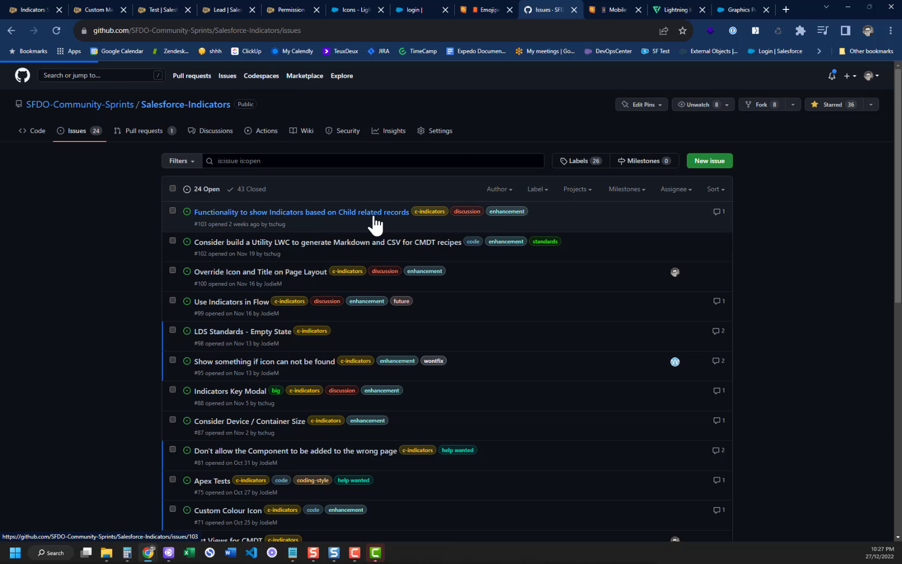
mouse_move(375, 224)
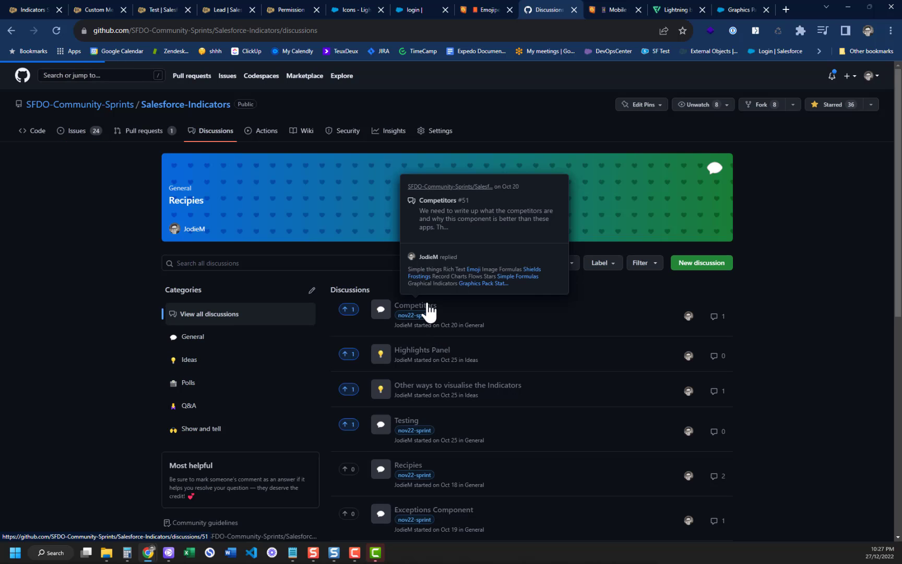
click(428, 311)
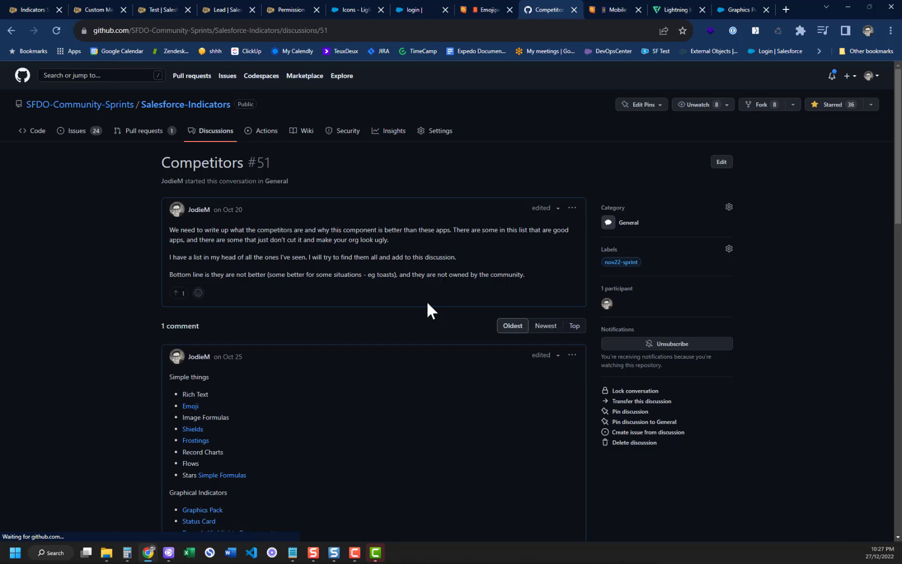
scroll(426, 308, down, 10)
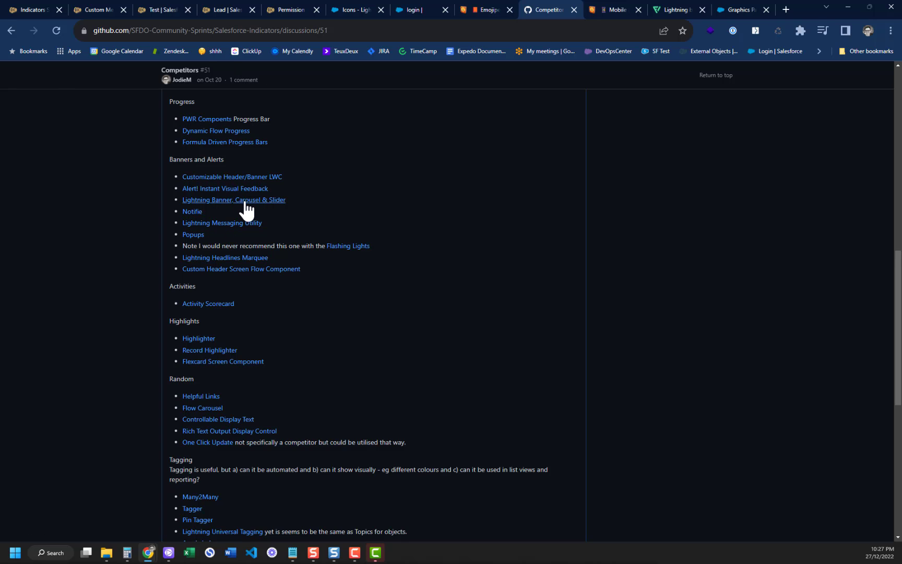
scroll(274, 215, up, 5)
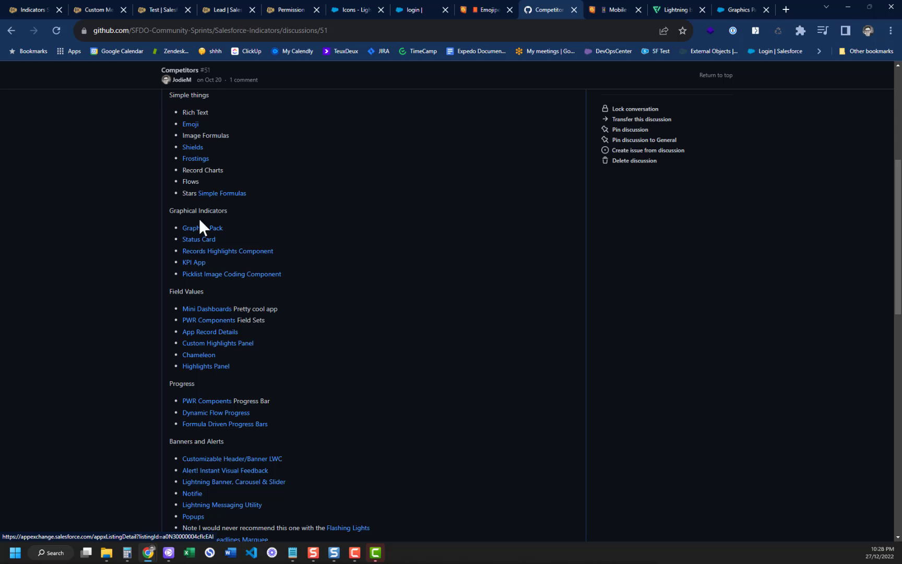
scroll(239, 230, up, 5)
scroll(314, 289, down, 10)
scroll(316, 292, down, 5)
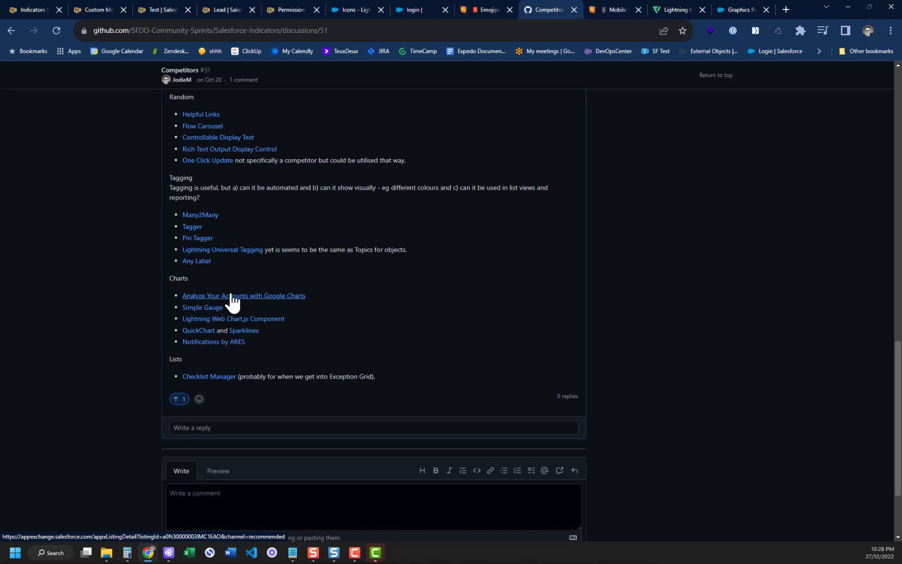
key(Home)
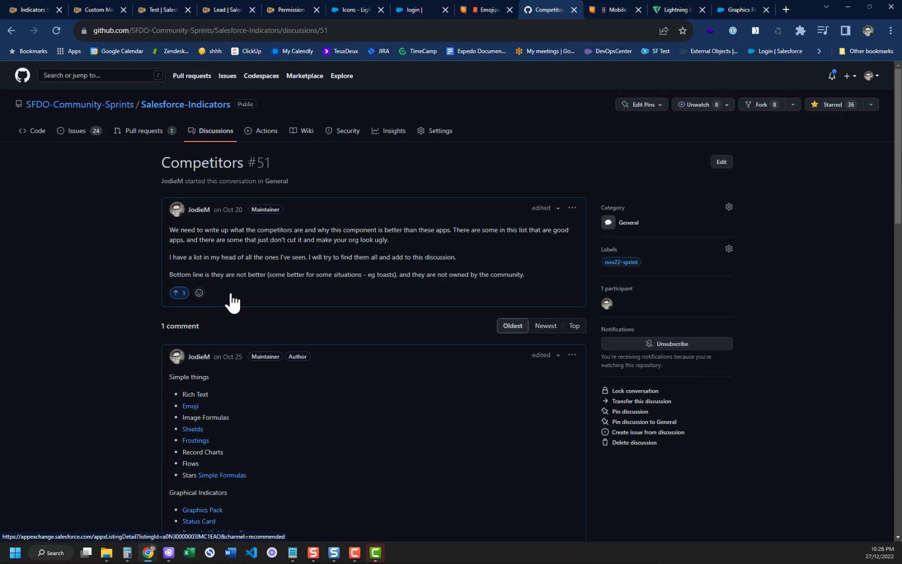
scroll(240, 313, down, 5)
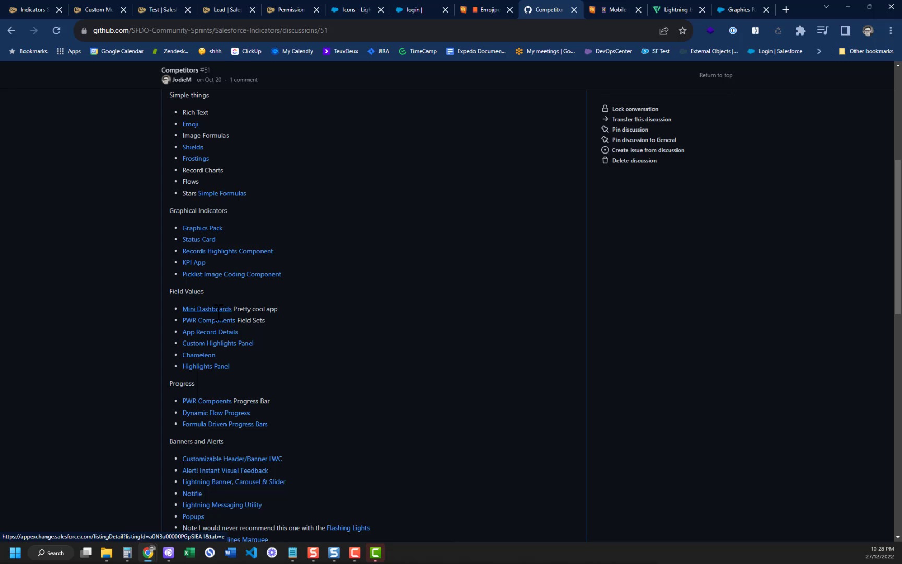
scroll(235, 268, up, 5)
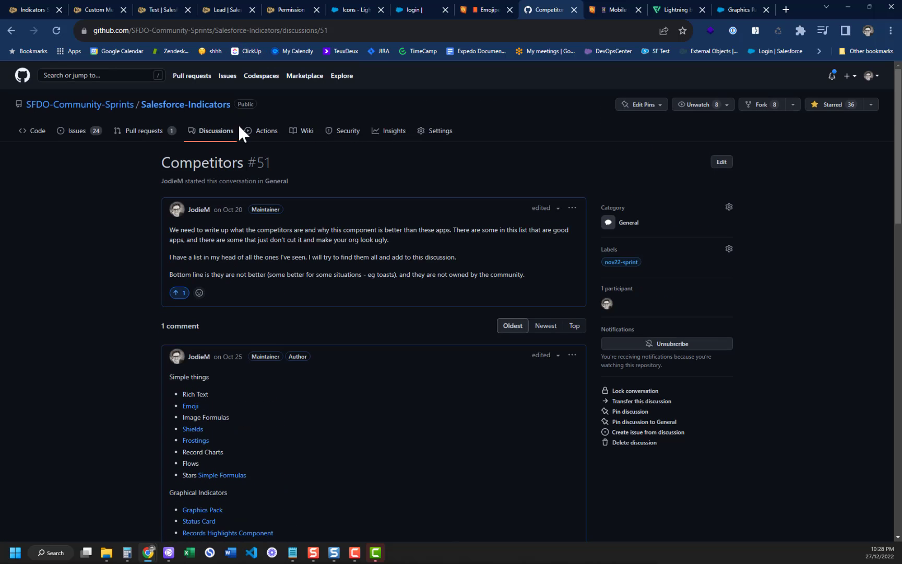
Return to the repository's full discussions list and browse its topics.
click(208, 135)
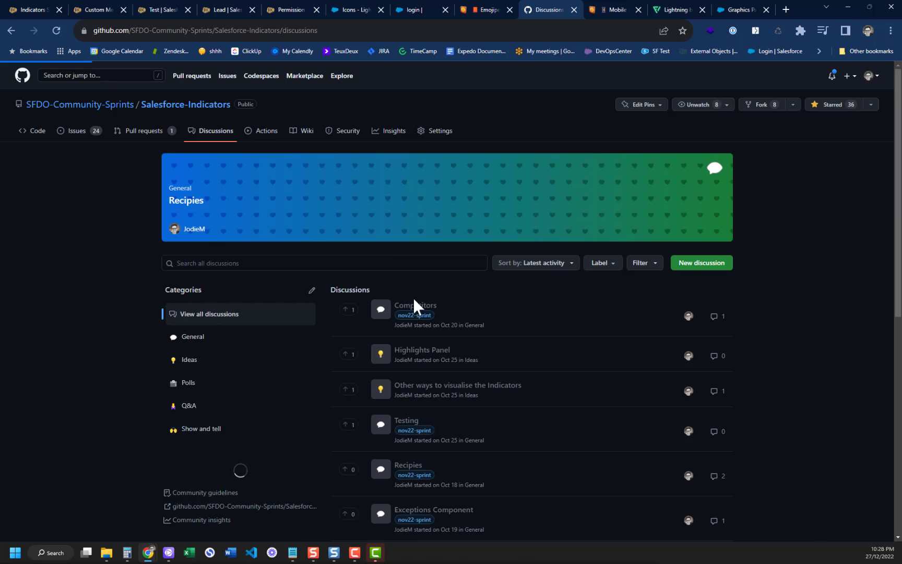
scroll(436, 382, down, 5)
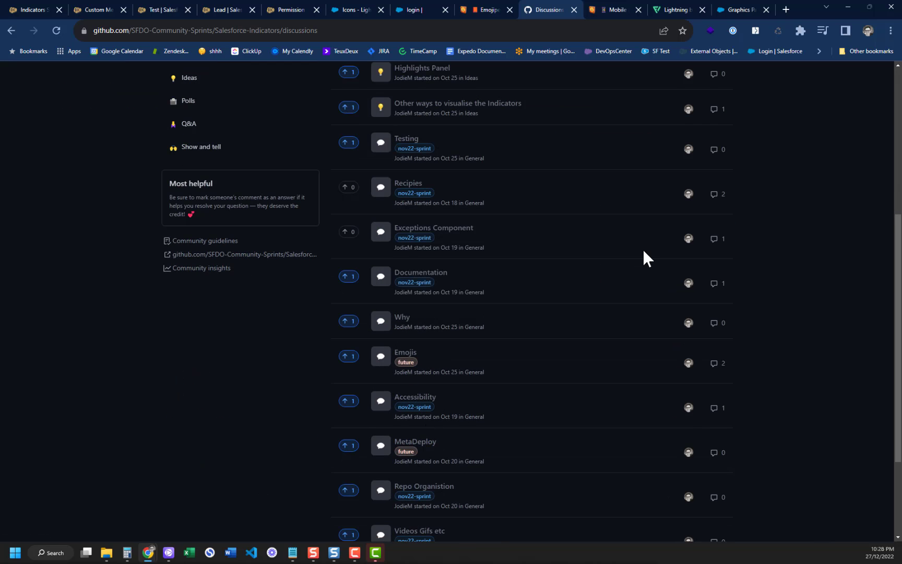
scroll(643, 249, up, 5)
scroll(532, 324, down, 5)
Switch to Salesforce, review the Indicators Setup page's bundles and items, and open a blank Indicator Item form from it.
key(ctrl+1)
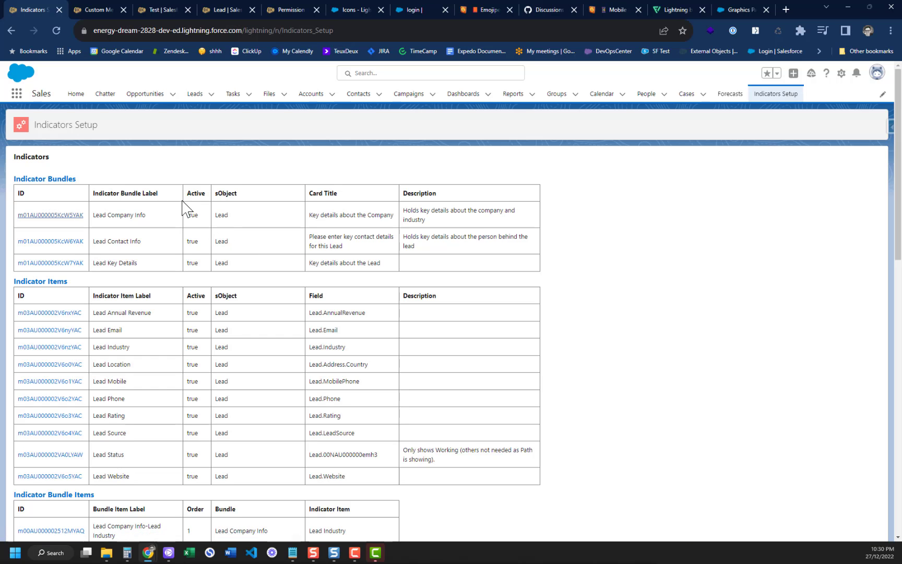
scroll(221, 338, down, 5)
scroll(101, 228, up, 5)
click(44, 281)
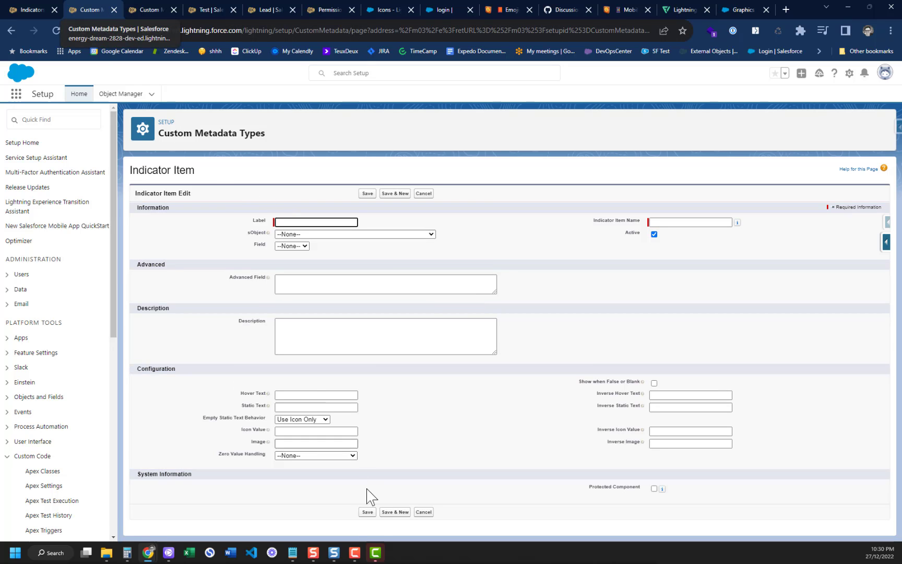
Close the blank Indicator Item form and view the test lead record with its indicator cards.
click(113, 9)
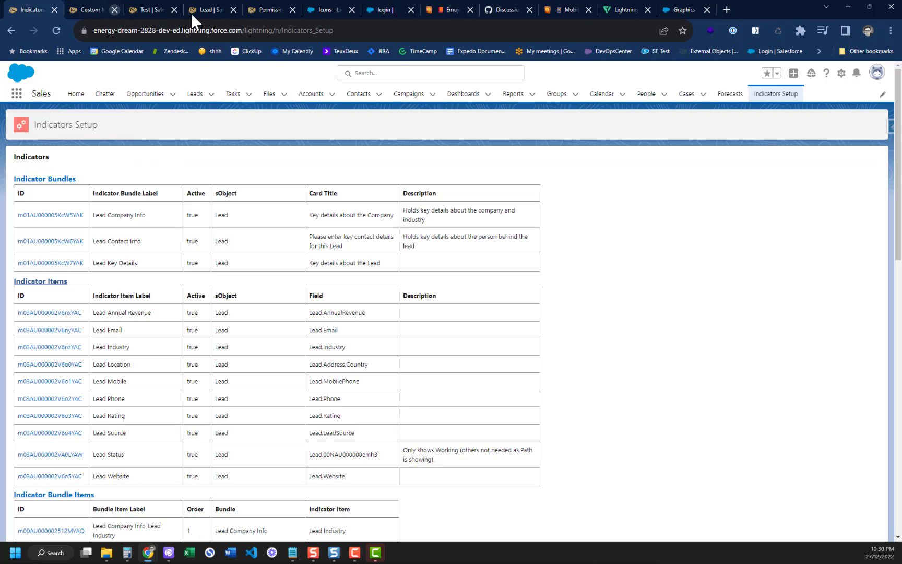
click(162, 10)
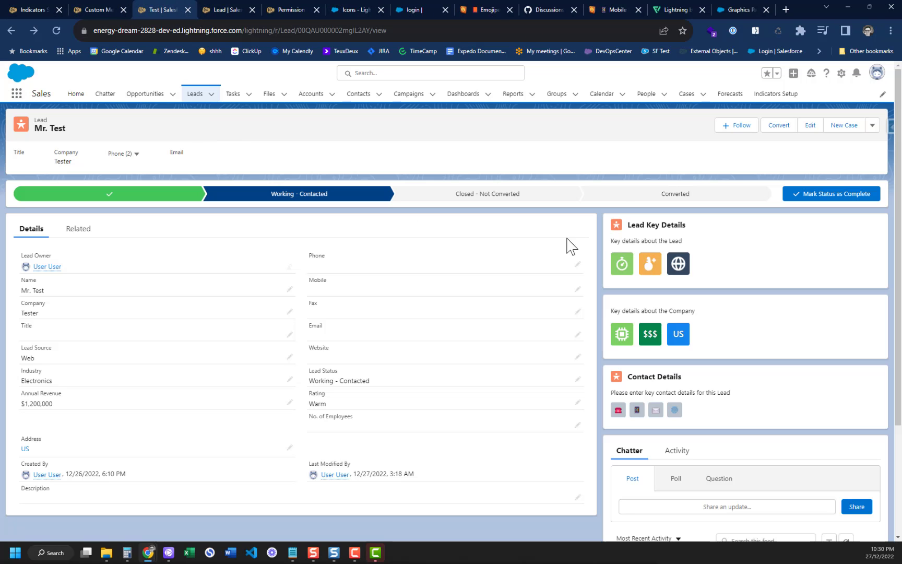